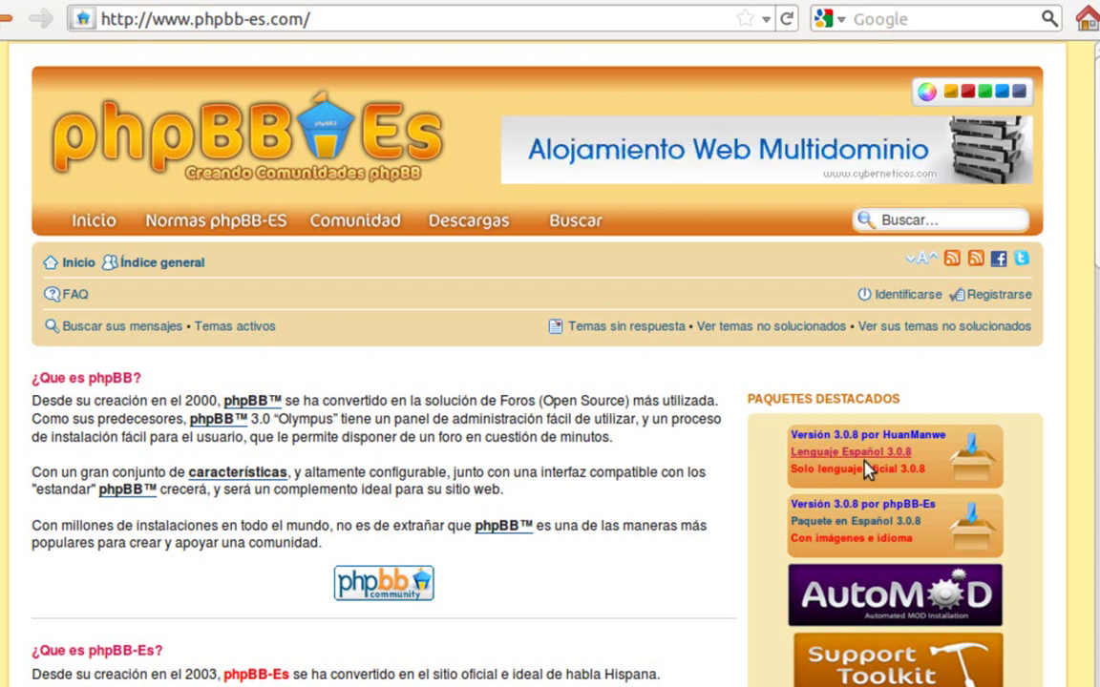
- Download phpBB-3.0.8_Full_Es.zip from the 'Paquete en Español 3.0.8' link, saving the file to disk
{"action": "left_click", "coordinate": [859, 531]}
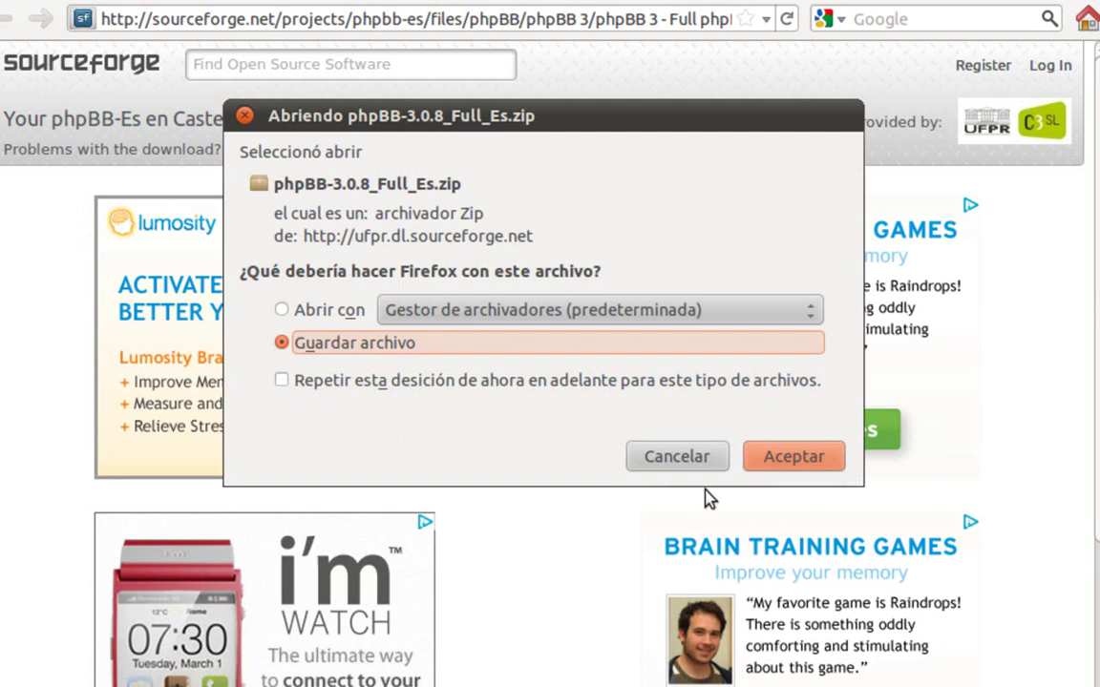
{"action": "left_click", "coordinate": [763, 460]}
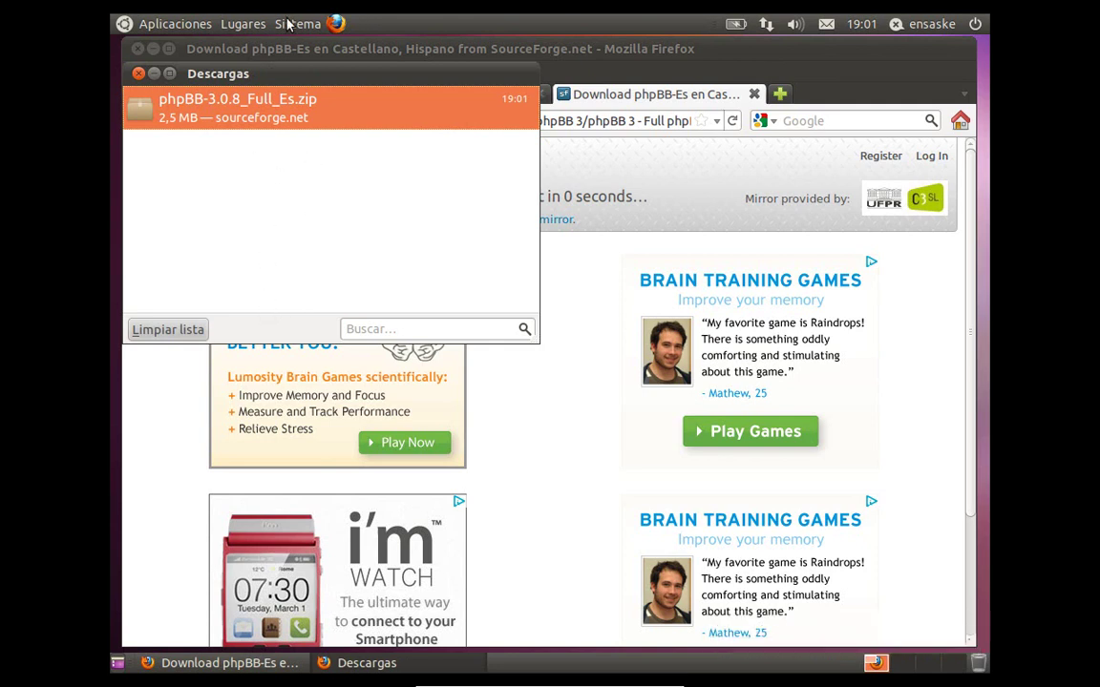
- Extract phpBB-3.0.8_Full_Es.zip in Descargas with Extraer aquí
{"action": "left_click", "coordinate": [238, 26]}
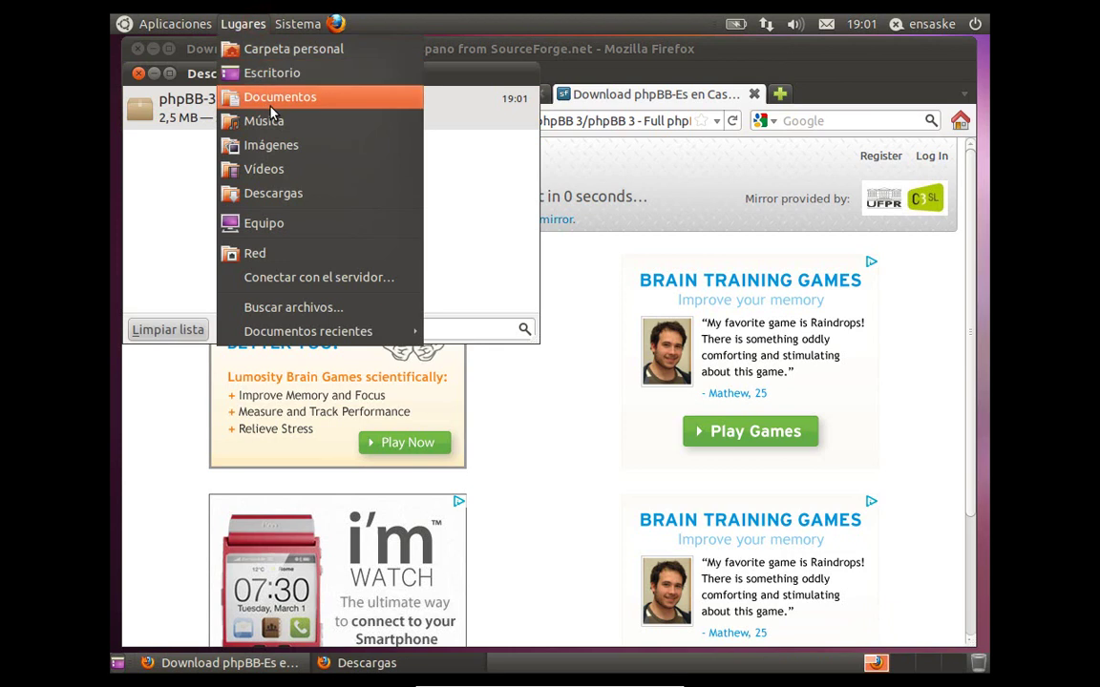
{"action": "left_click", "coordinate": [269, 192]}
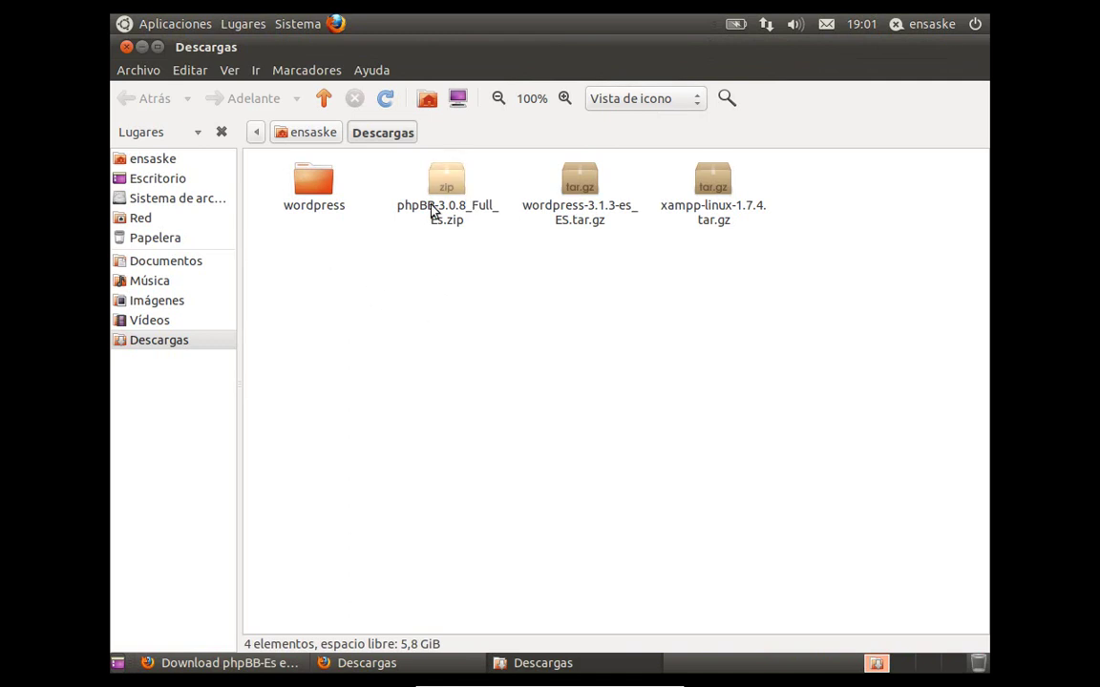
{"action": "left_click", "coordinate": [460, 203]}
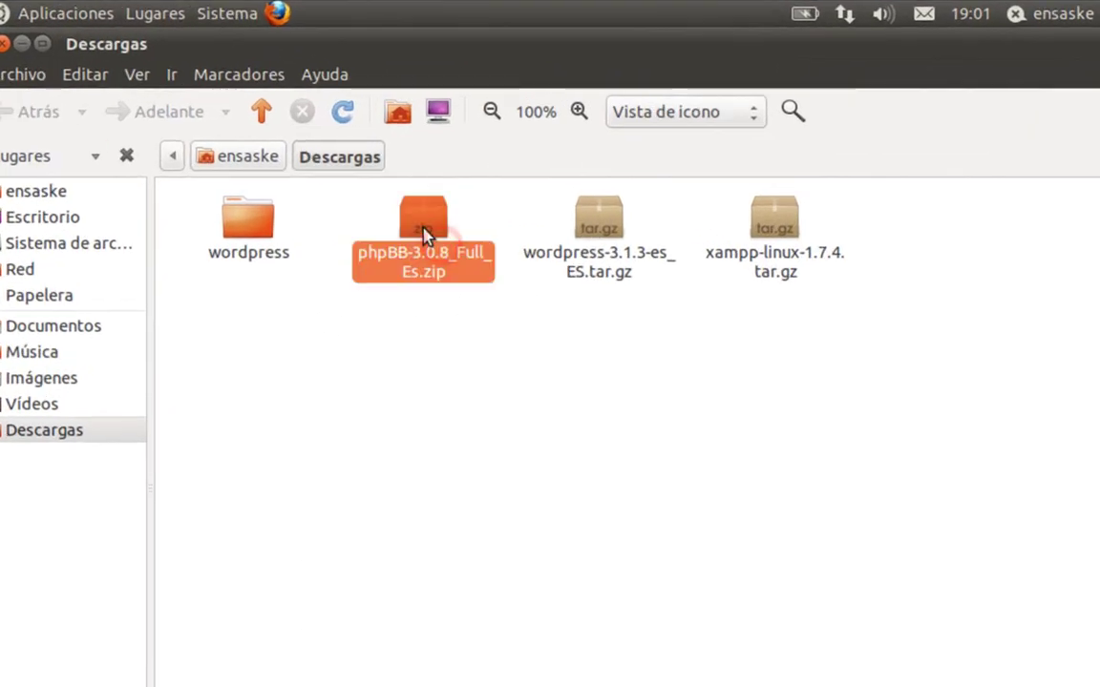
{"action": "right_click", "coordinate": [424, 231]}
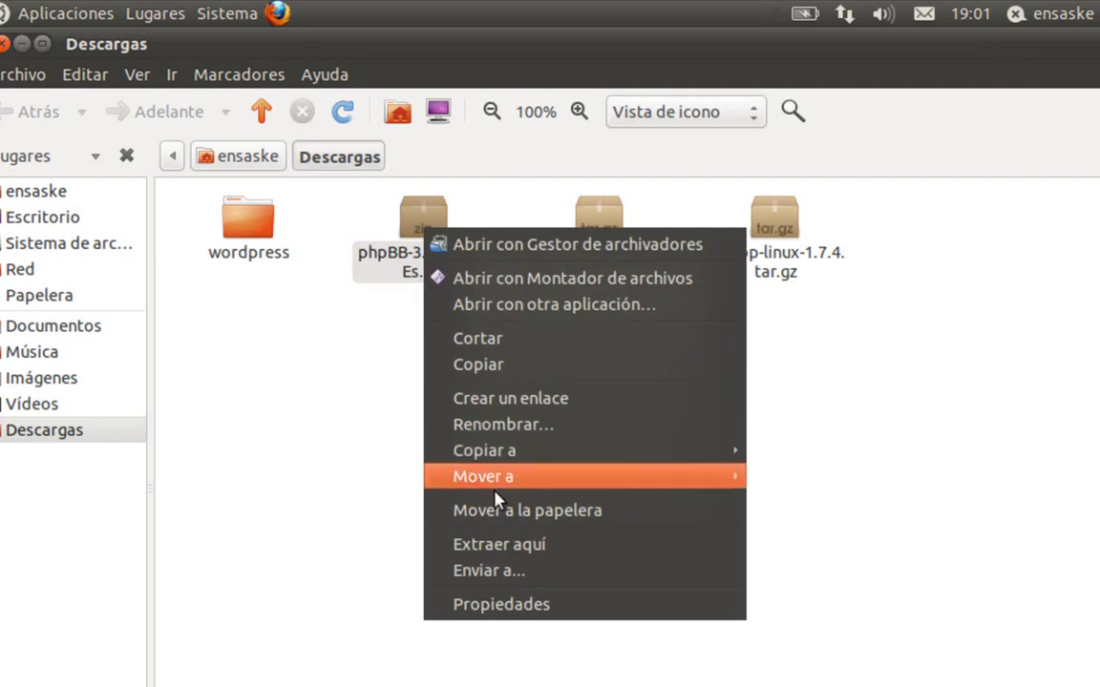
{"action": "left_click", "coordinate": [490, 545]}
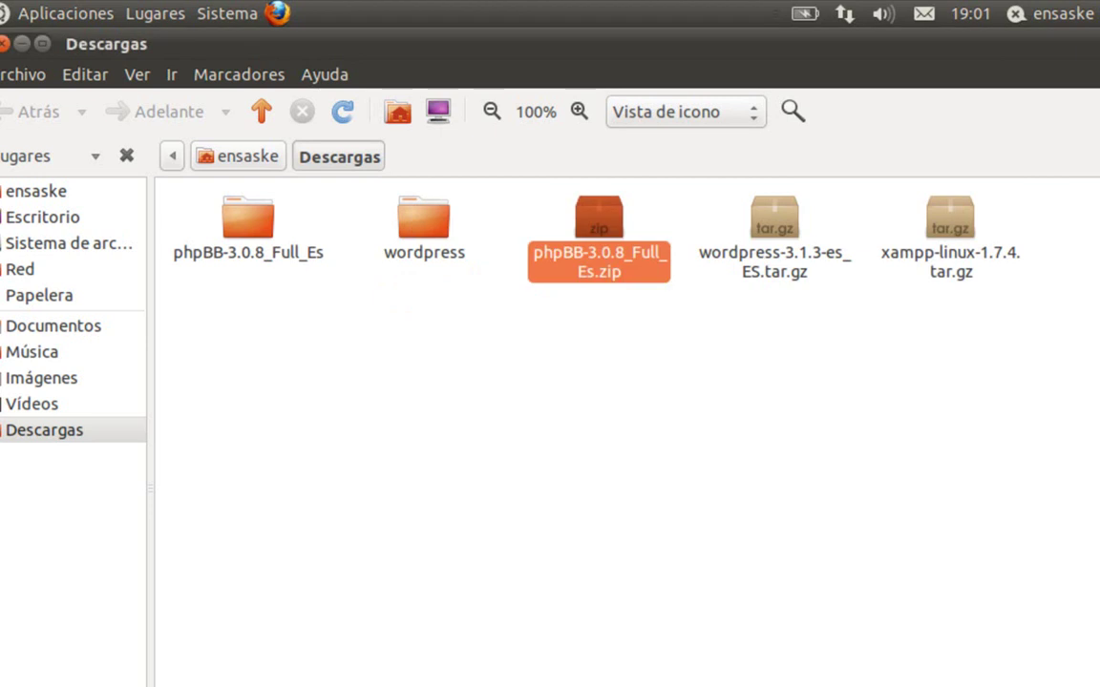
- Check the extracted phpBB3 folder's contents, then copy the phpBB3 folder
{"action": "left_click", "coordinate": [449, 422]}
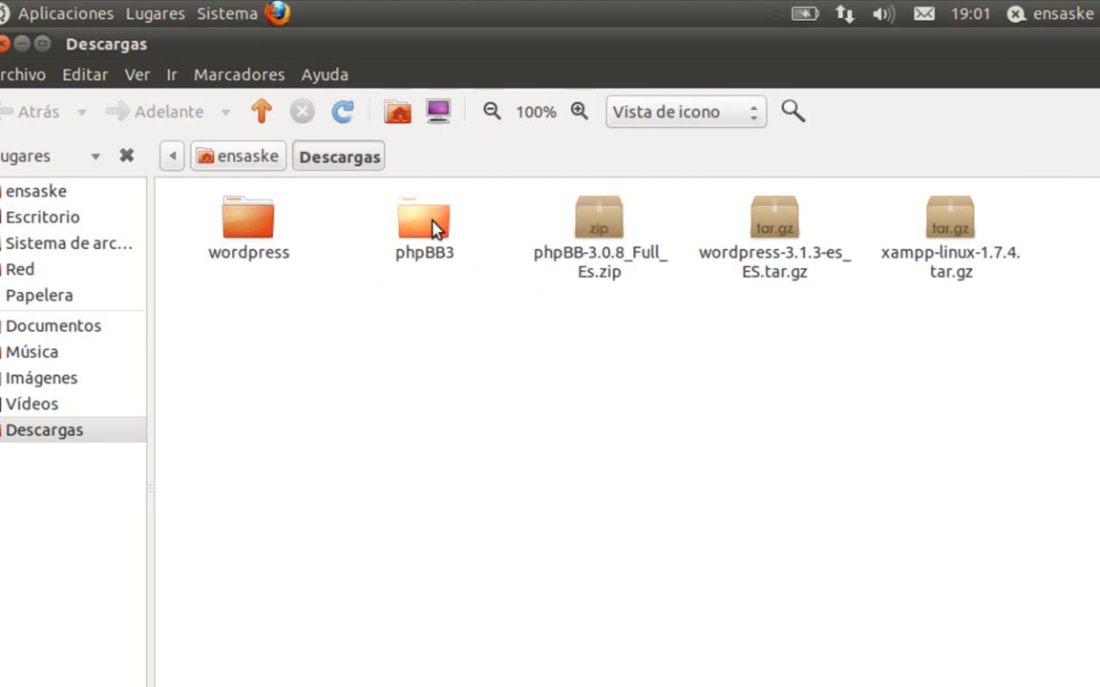
{"action": "left_click", "coordinate": [431, 223]}
{"action": "double_click", "coordinate": [432, 223]}
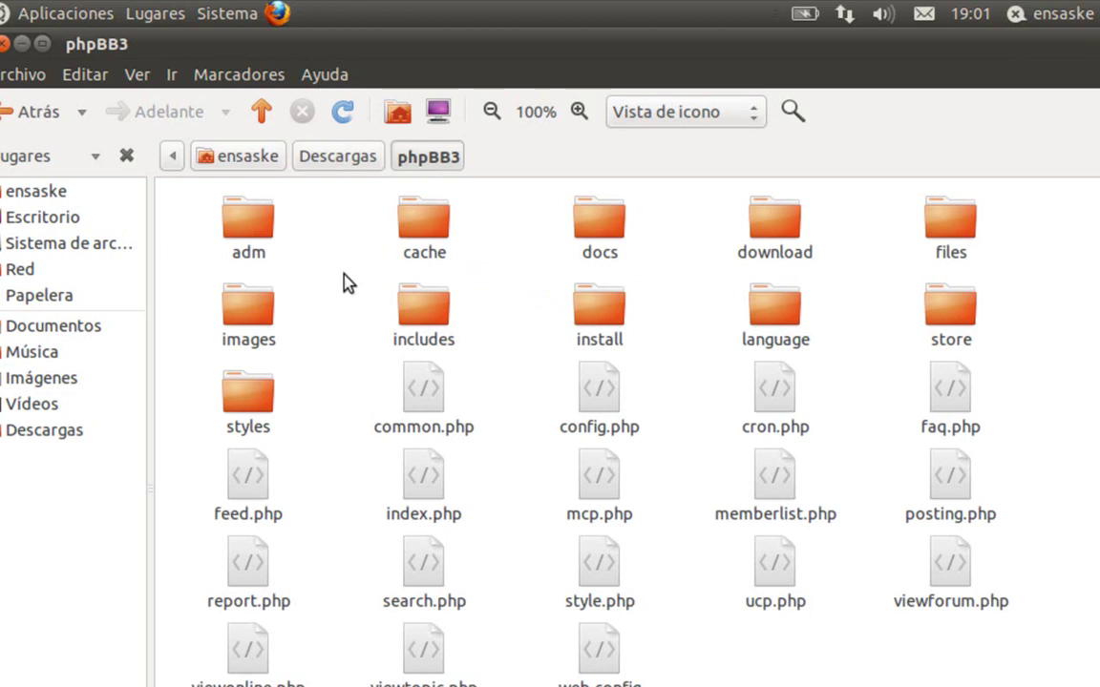
{"action": "left_click", "coordinate": [337, 162]}
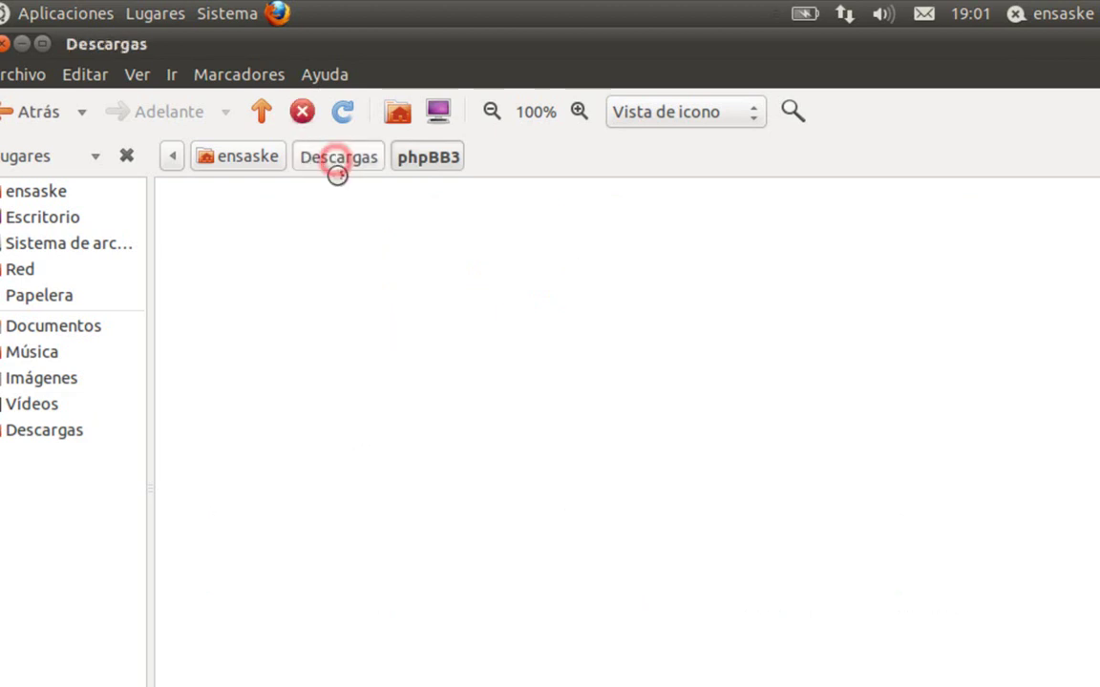
{"action": "right_click", "coordinate": [401, 221]}
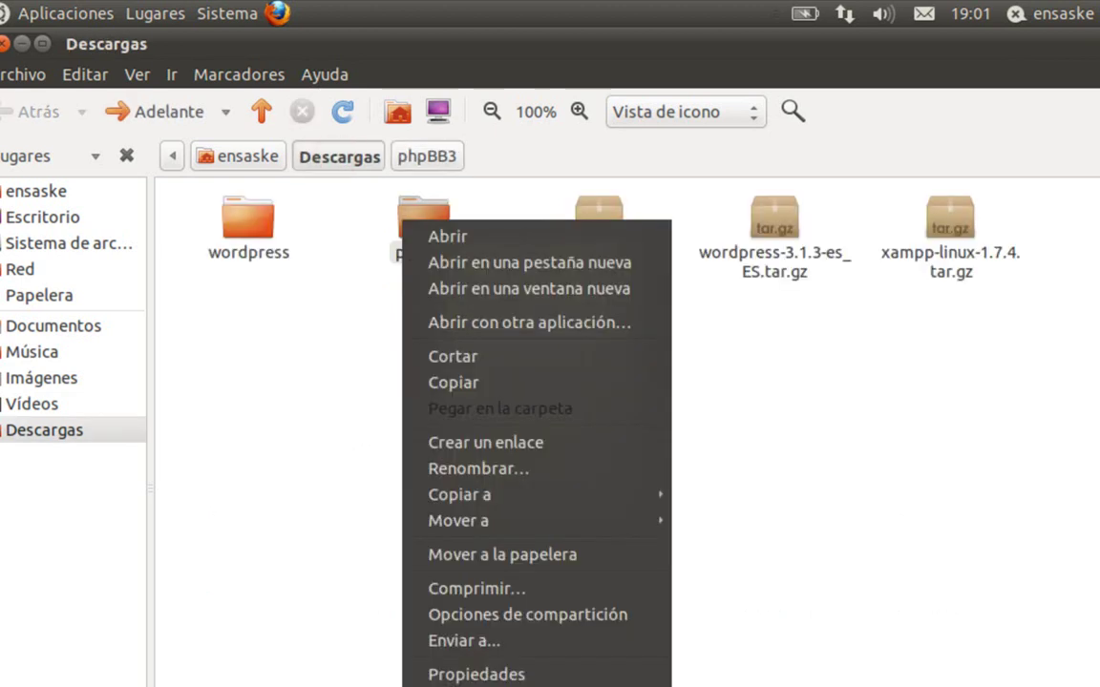
{"action": "left_click", "coordinate": [431, 384]}
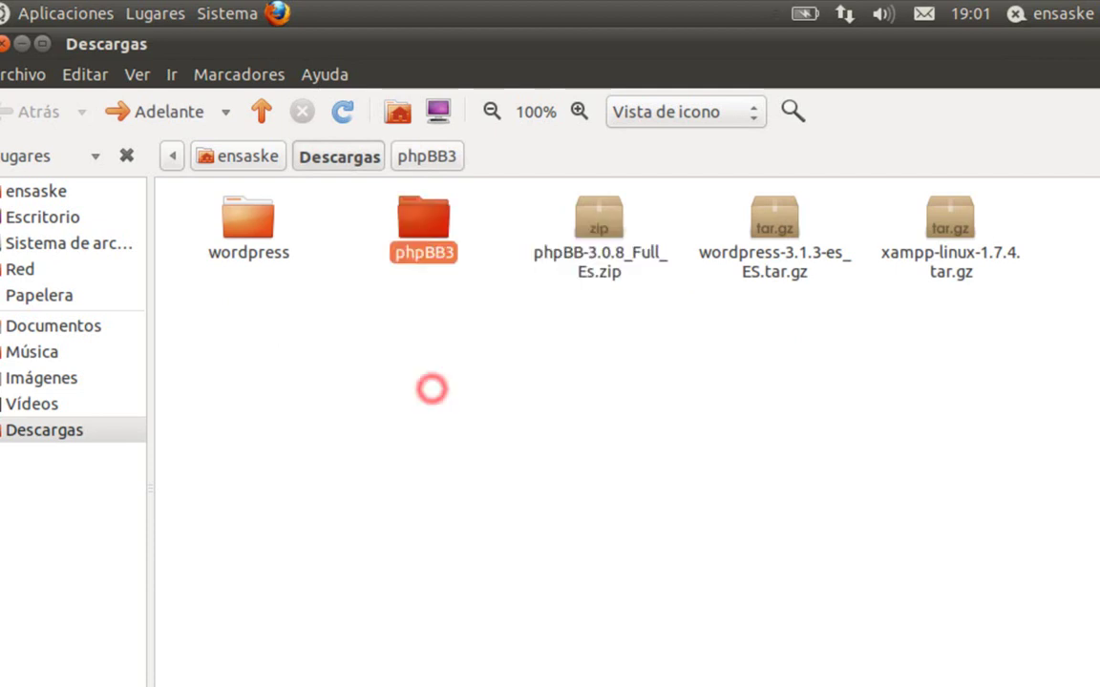
- Paste the copied phpBB3 folder into /opt/lampp/htdocs and open it there
{"action": "left_click", "coordinate": [388, 375]}
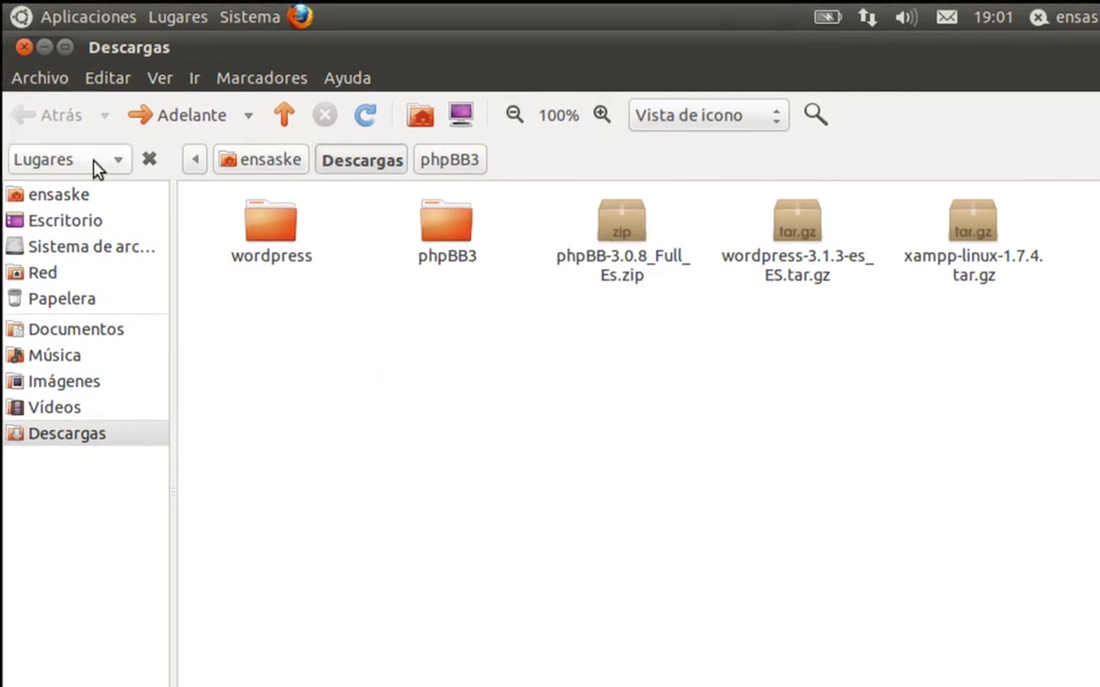
{"action": "left_click", "coordinate": [71, 248]}
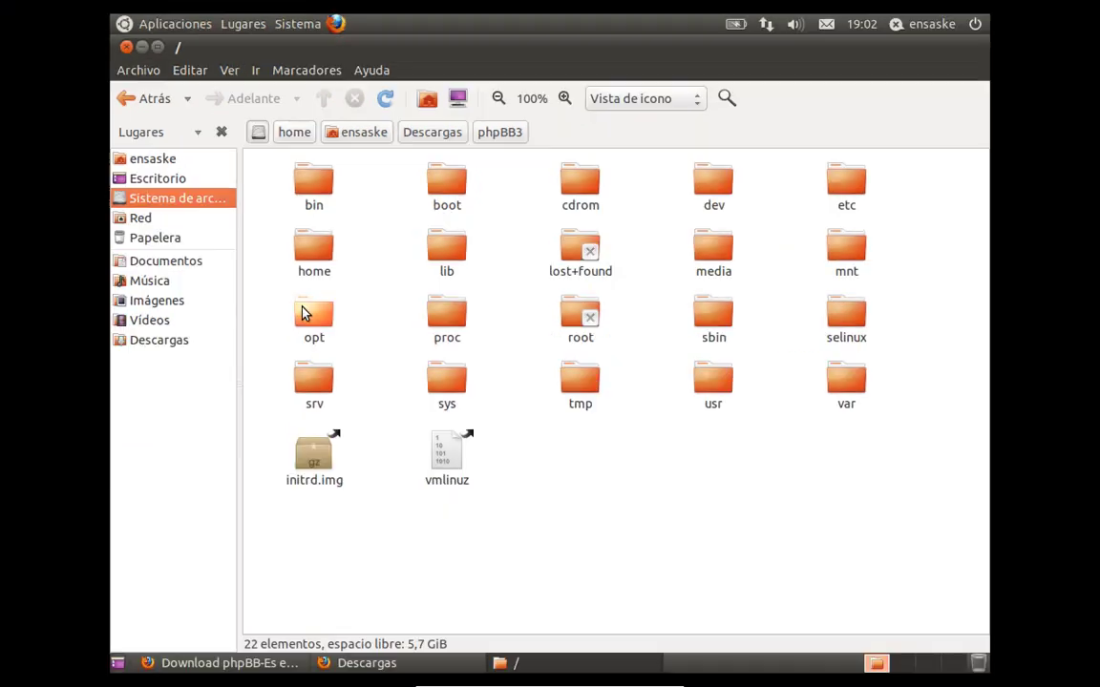
{"action": "double_click", "coordinate": [269, 399]}
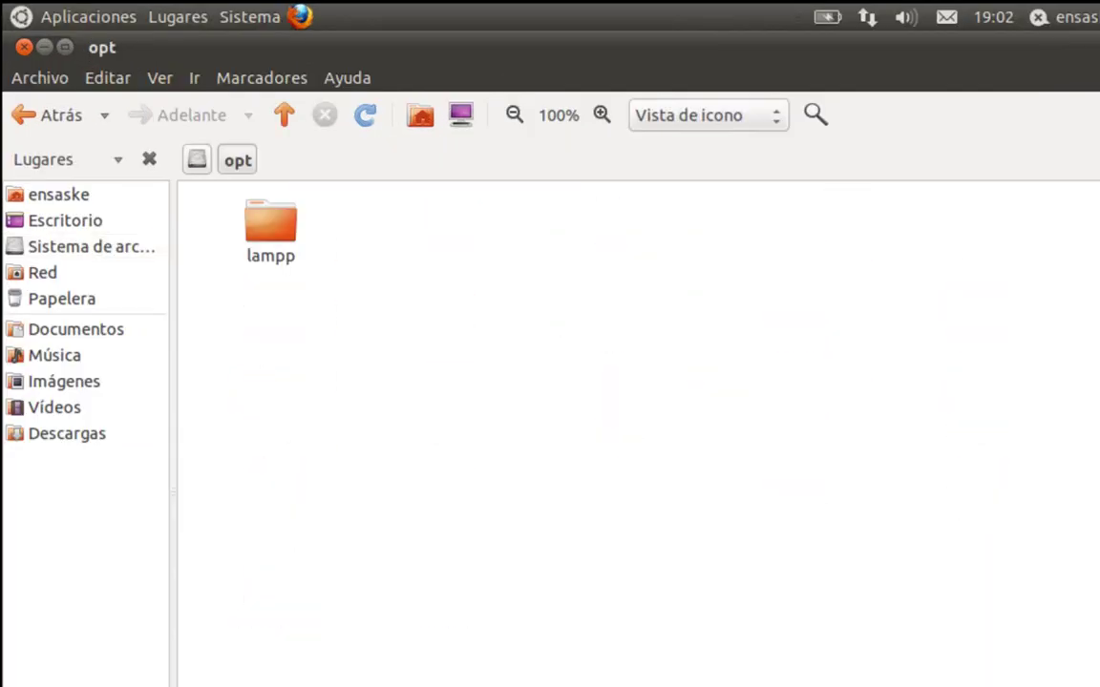
{"action": "double_click", "coordinate": [276, 239]}
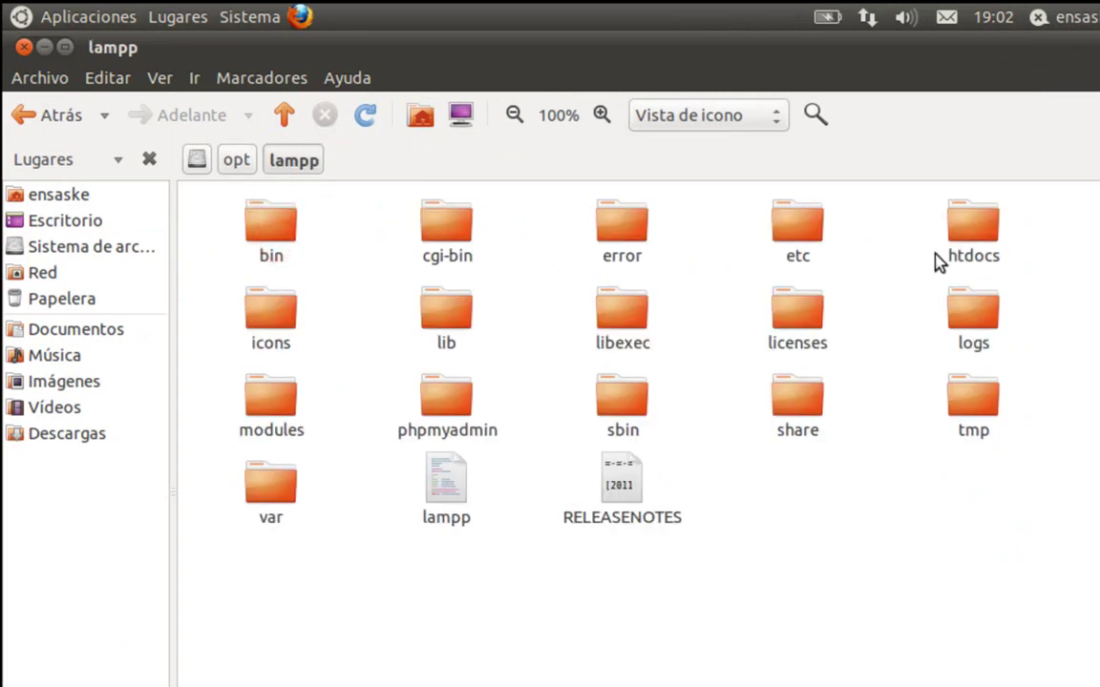
{"action": "double_click", "coordinate": [957, 239]}
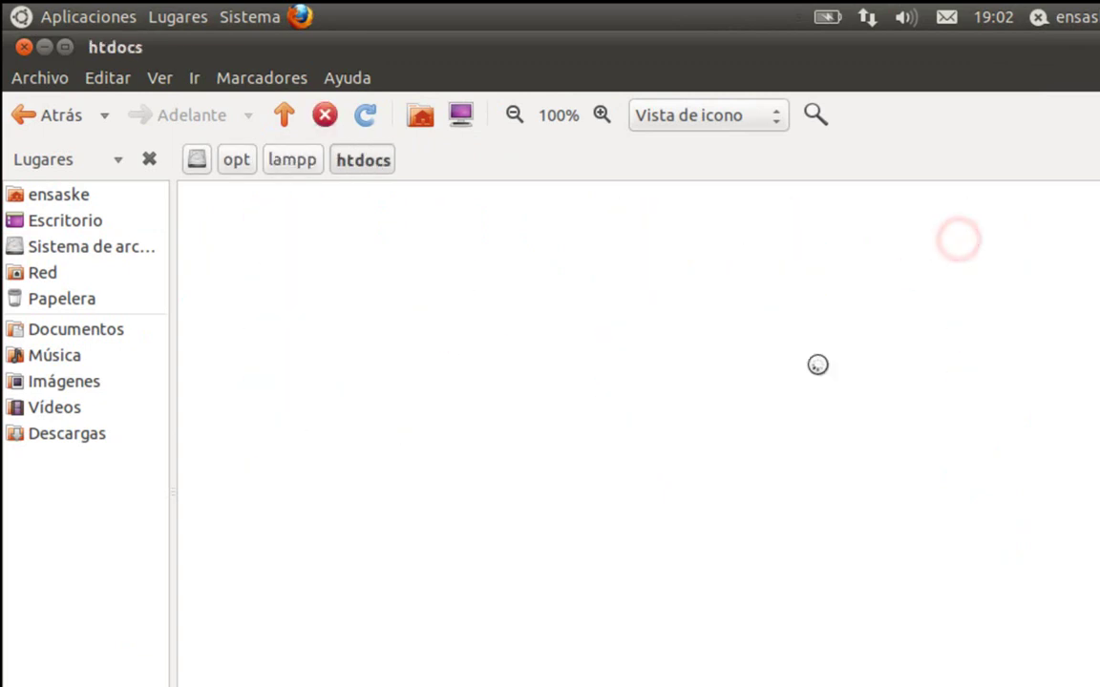
{"action": "right_click", "coordinate": [553, 463]}
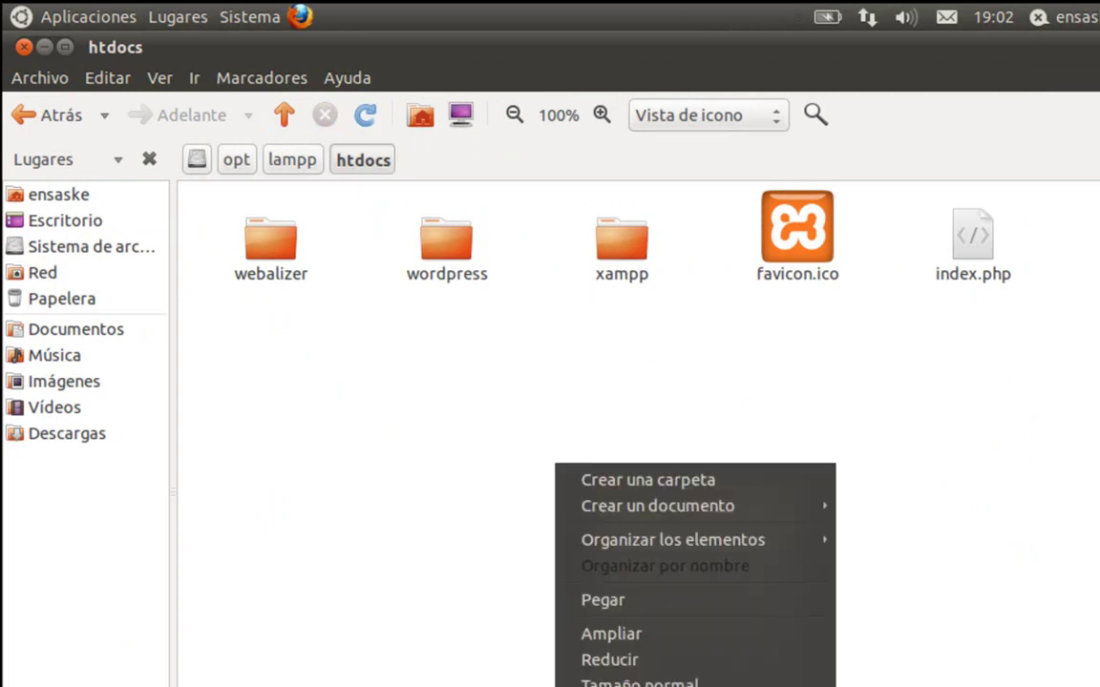
{"action": "left_click", "coordinate": [570, 603]}
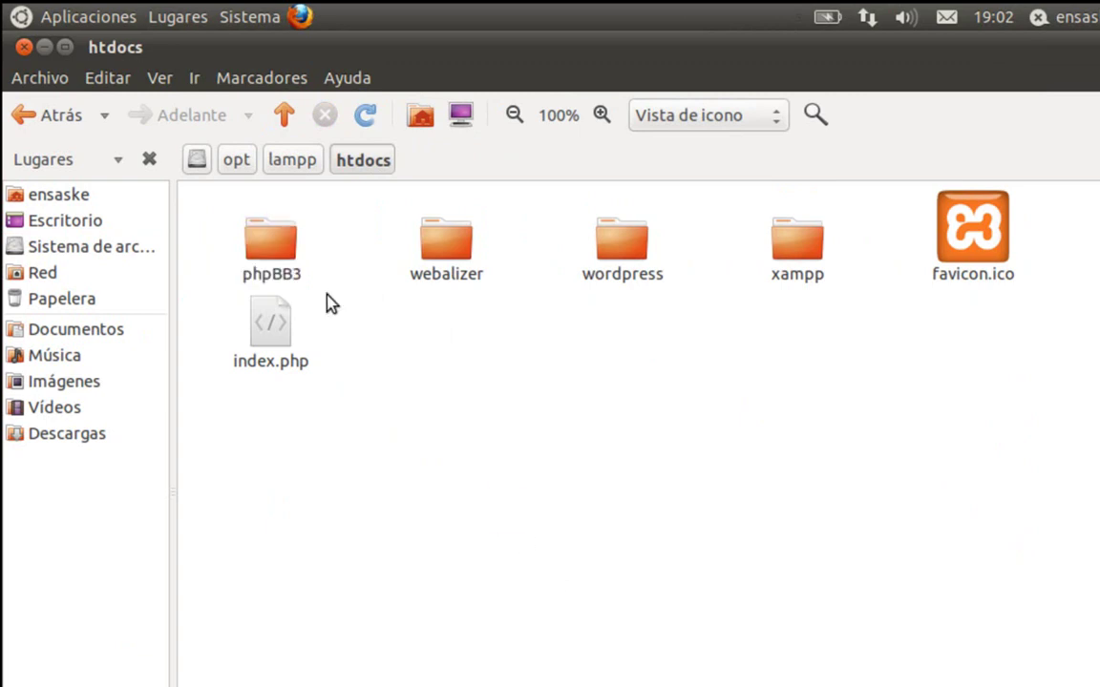
{"action": "double_click", "coordinate": [276, 247]}
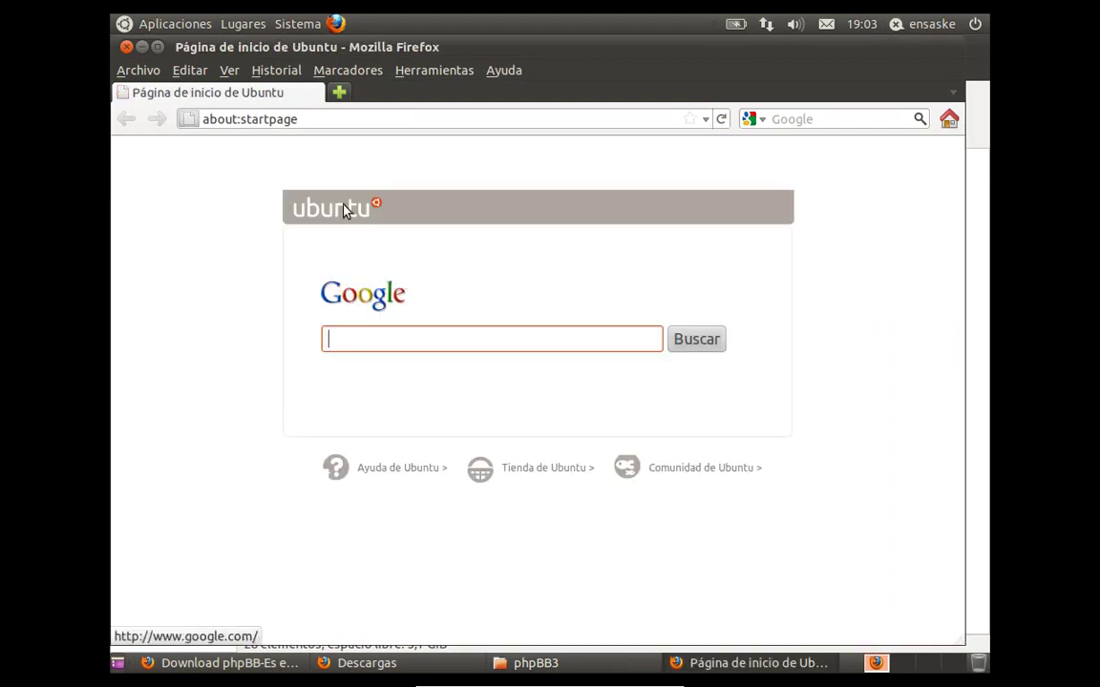
- Load localhost/phpBB3/install in Firefox to show the installer's Introducción page
{"action": "left_click", "coordinate": [372, 119]}
{"action": "double_click", "coordinate": [372, 118]}
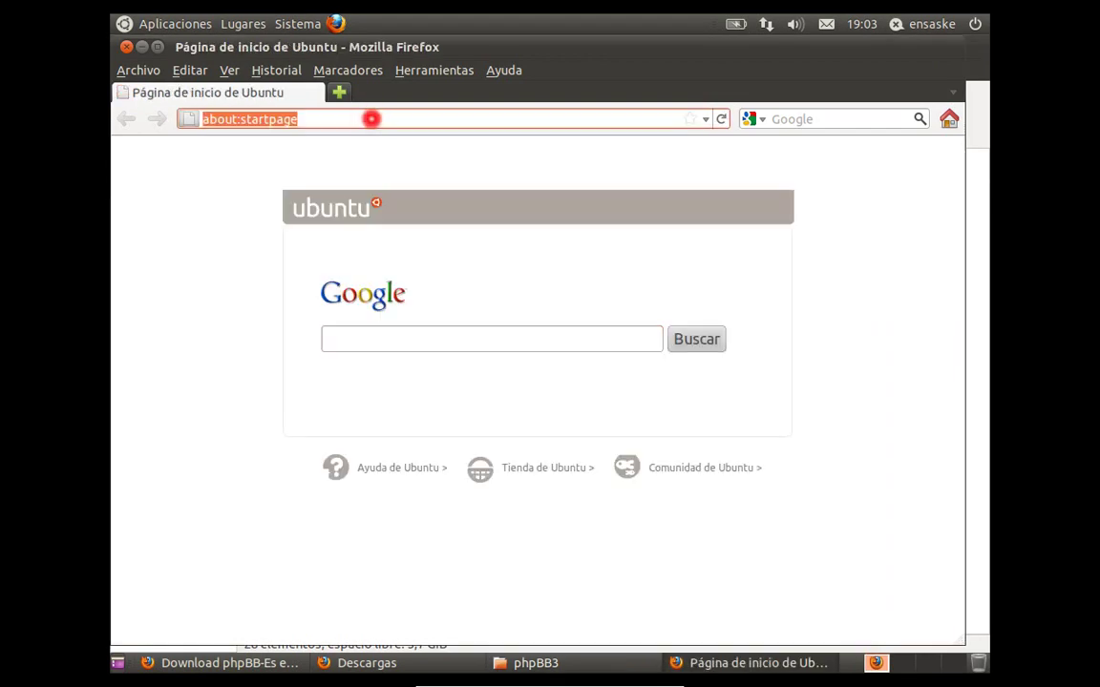
{"action": "type", "text": "loca"}
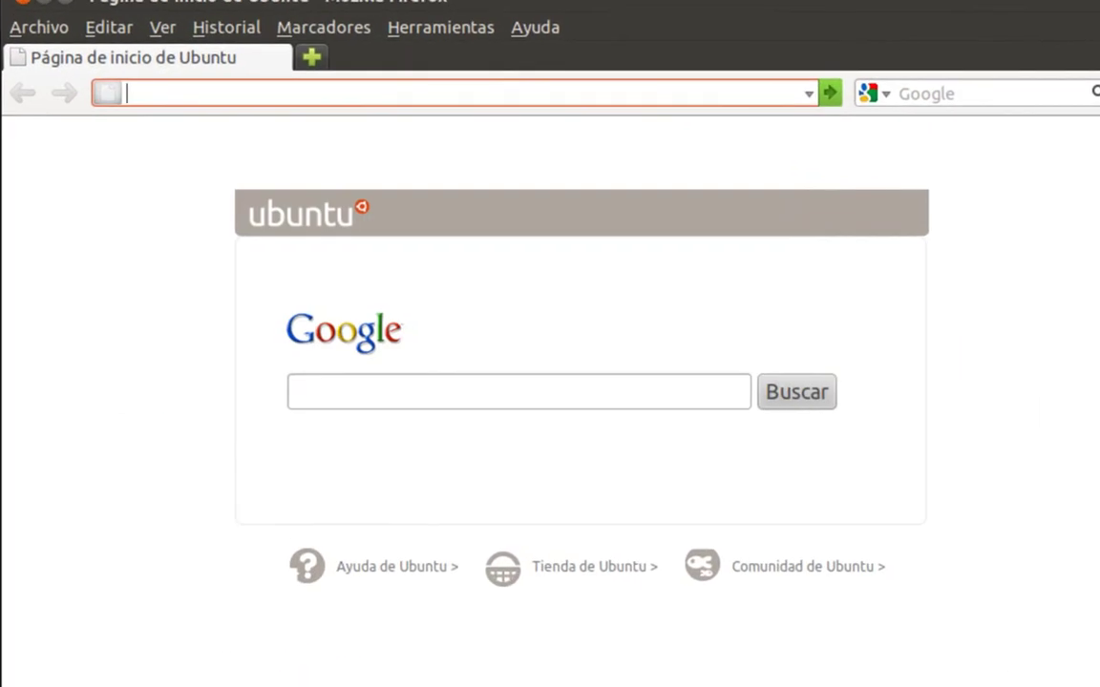
{"action": "type", "text": "lhost"}
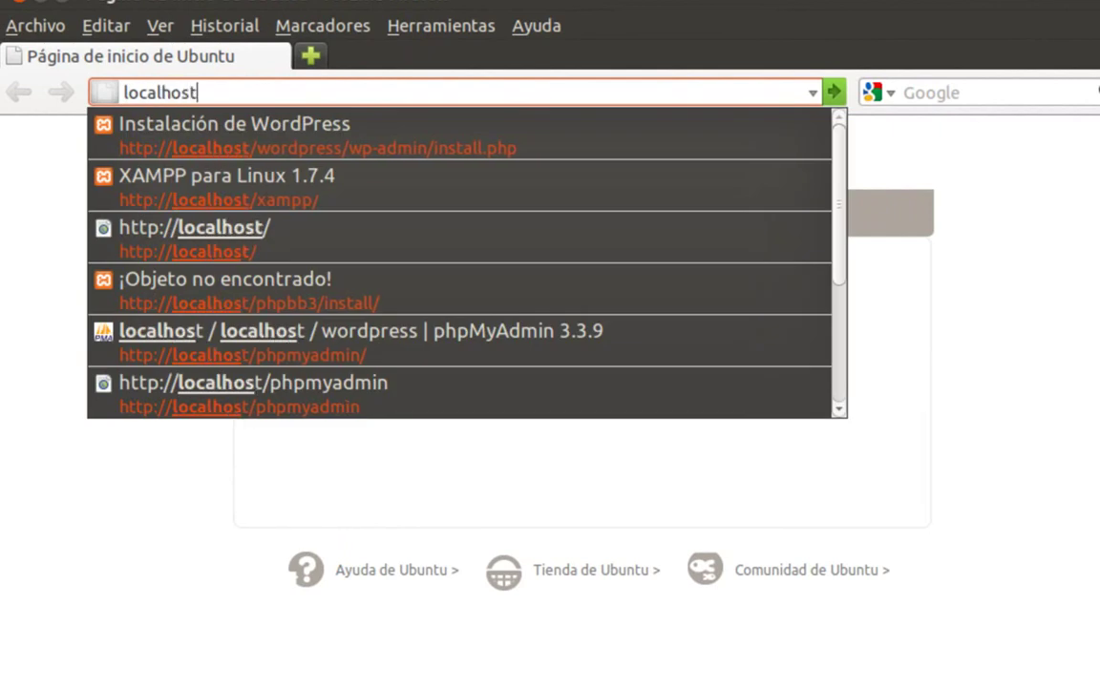
{"action": "type", "text": "/"}
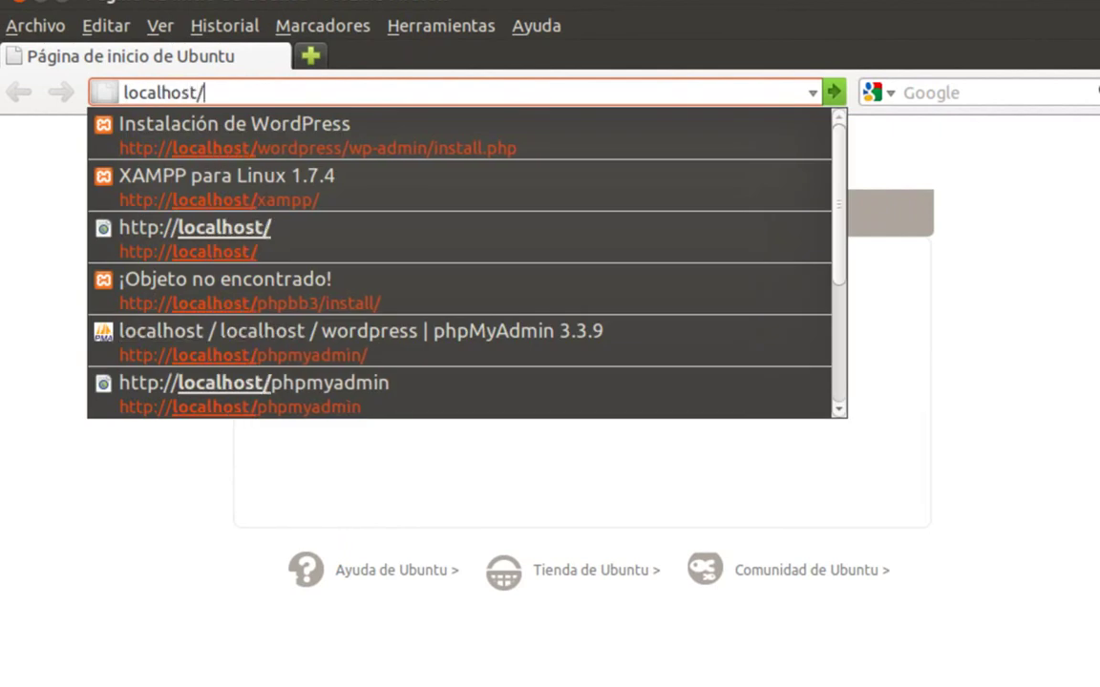
{"action": "type", "text": "phpBB3"}
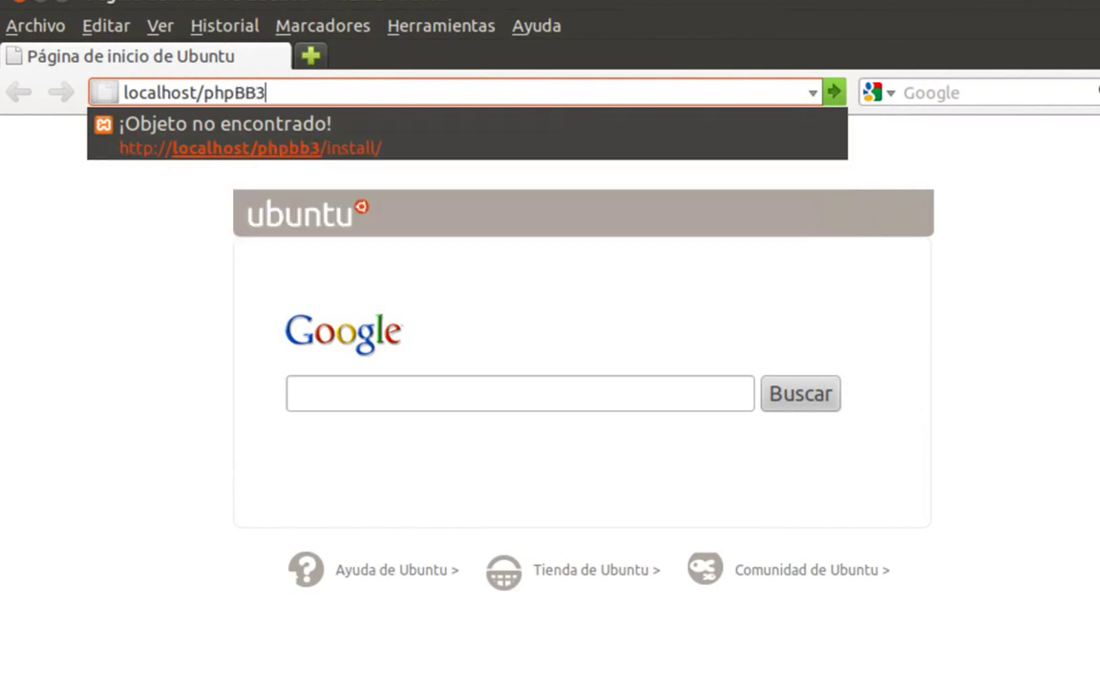
{"action": "type", "text": "/install/"}
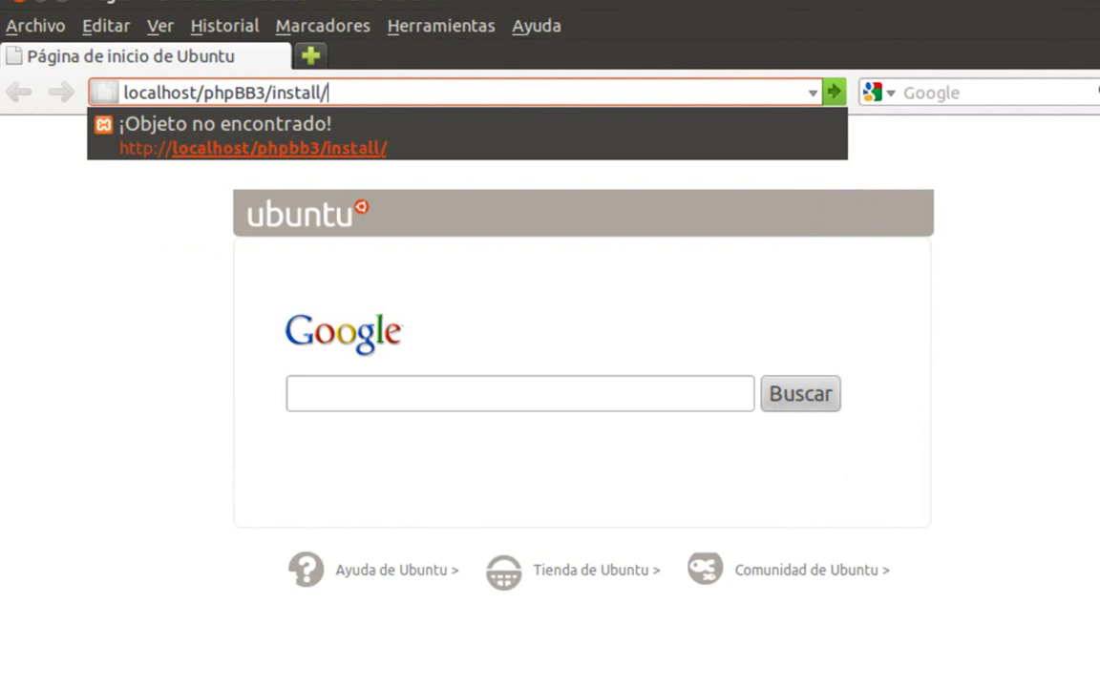
{"action": "key", "text": "Return"}
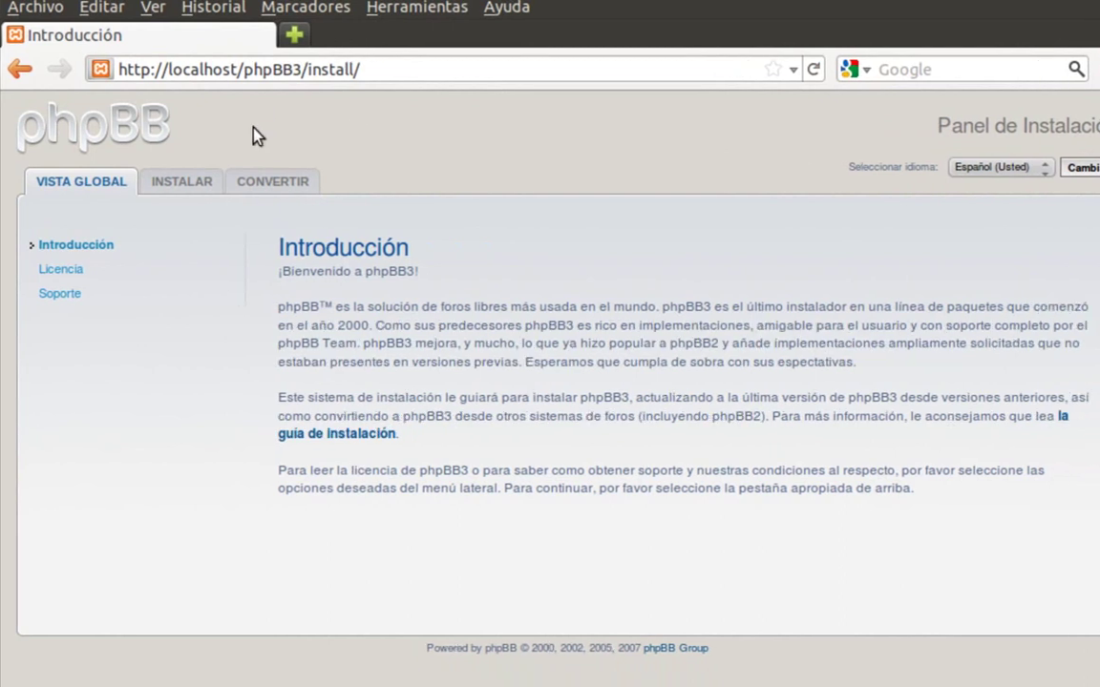
- Begin the installation from INSTALAR and continue to the Requerimientos compatibility page
{"action": "left_click", "coordinate": [180, 181]}
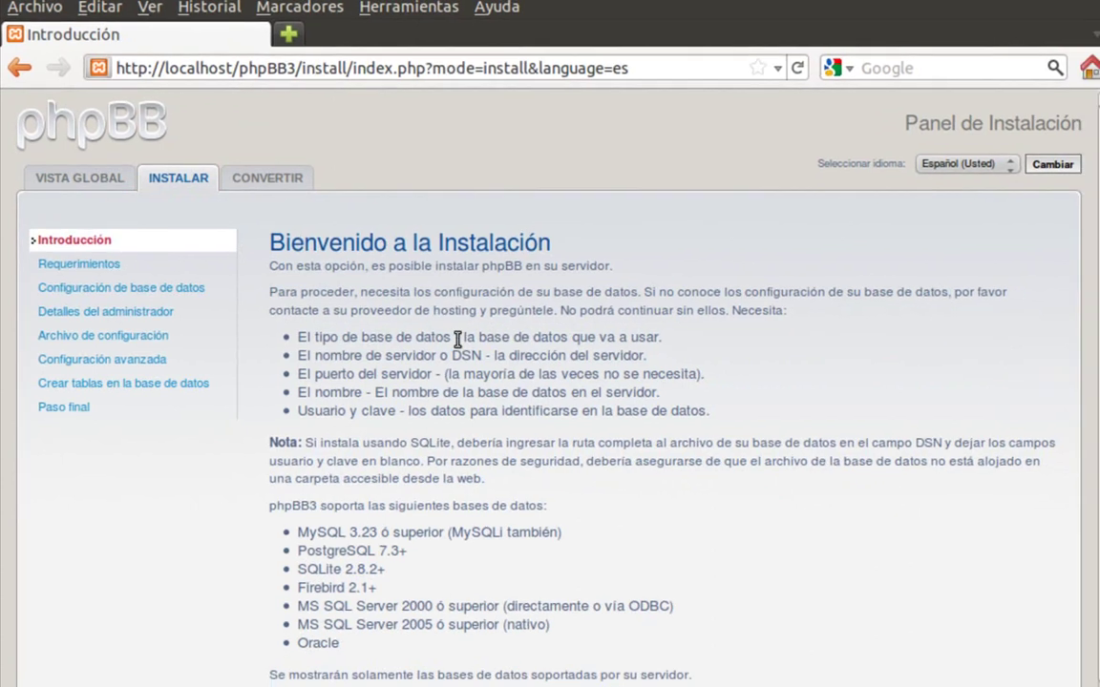
{"action": "scroll", "coordinate": [431, 318], "scroll_direction": "down", "scroll_amount": 1}
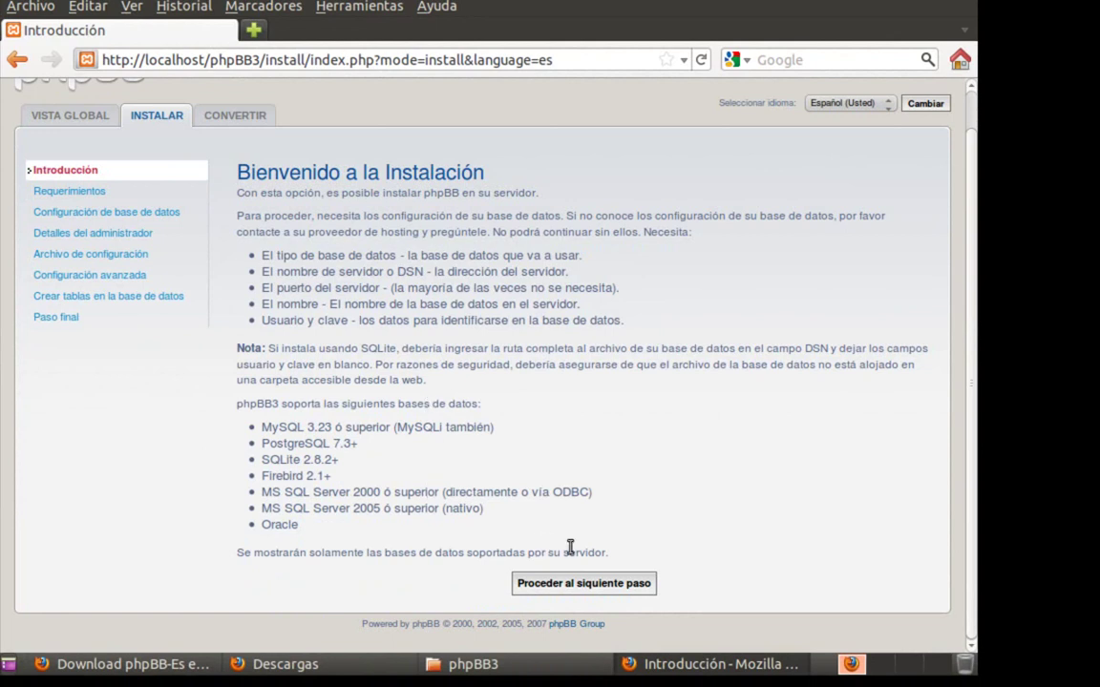
{"action": "left_click", "coordinate": [574, 581]}
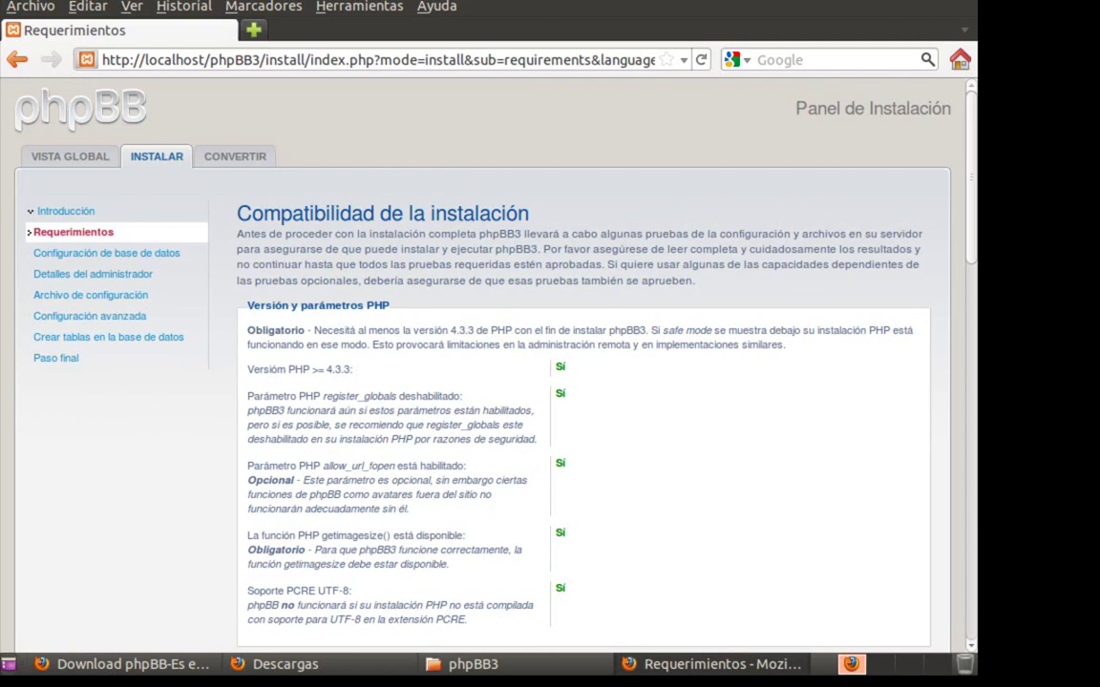
{"action": "scroll", "coordinate": [551, 449], "scroll_direction": "down", "scroll_amount": 5}
{"action": "scroll", "coordinate": [523, 449], "scroll_direction": "down", "scroll_amount": 5}
{"action": "scroll", "coordinate": [523, 448], "scroll_direction": "up", "scroll_amount": 10}
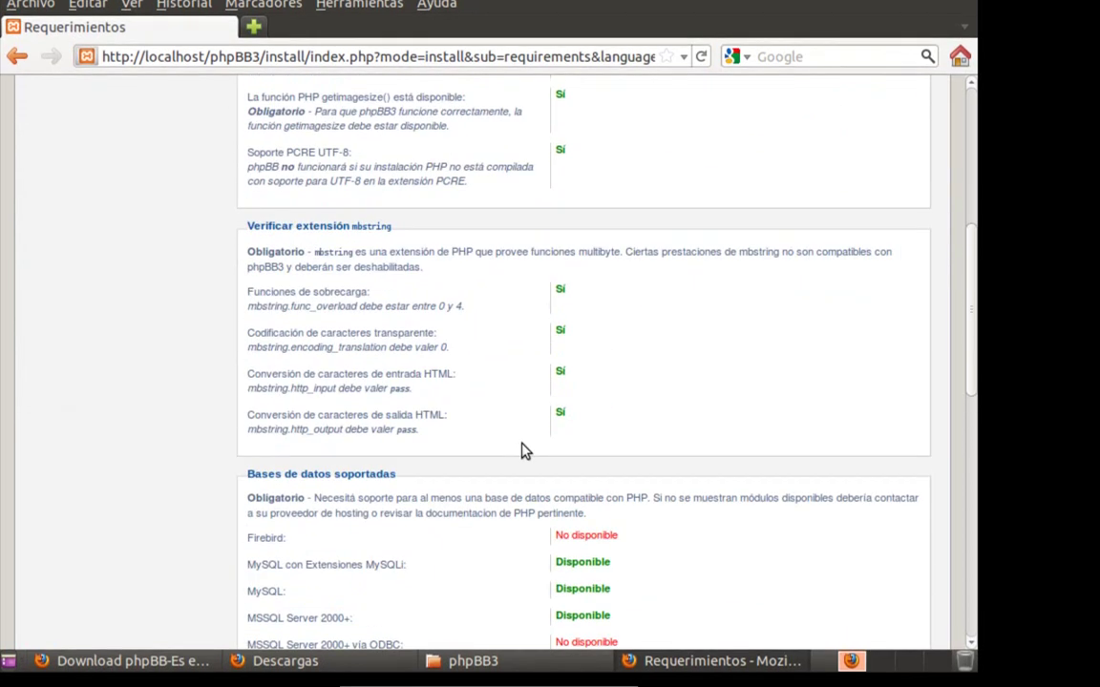
{"action": "scroll", "coordinate": [550, 382], "scroll_direction": "up", "scroll_amount": 1}
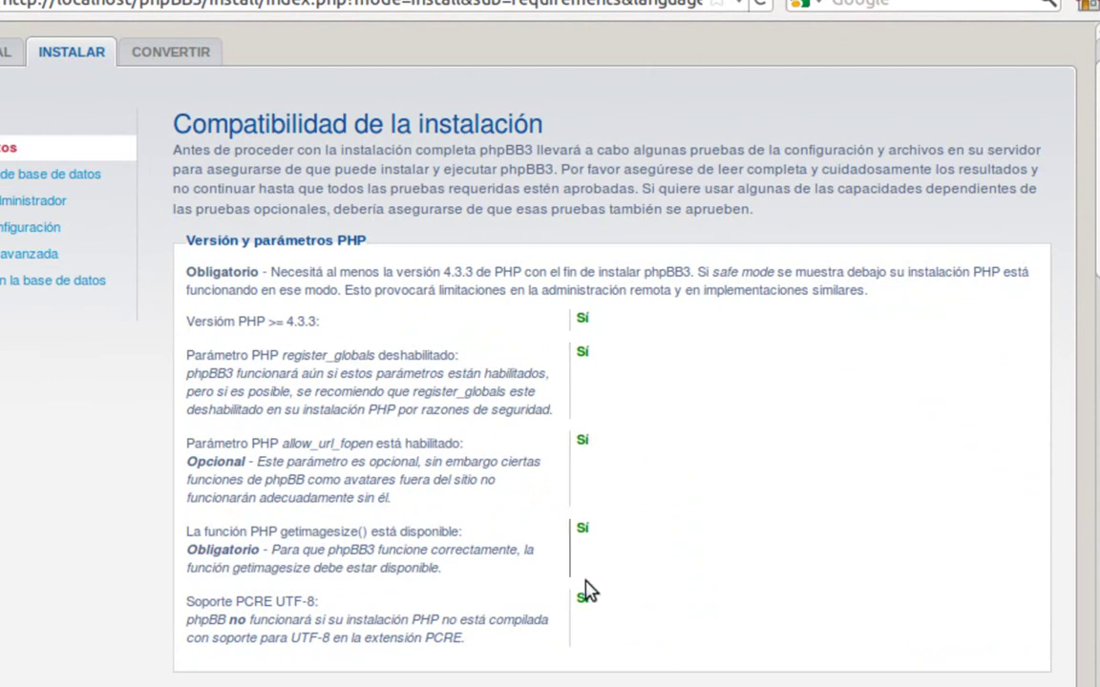
{"action": "scroll", "coordinate": [628, 581], "scroll_direction": "down", "scroll_amount": 5}
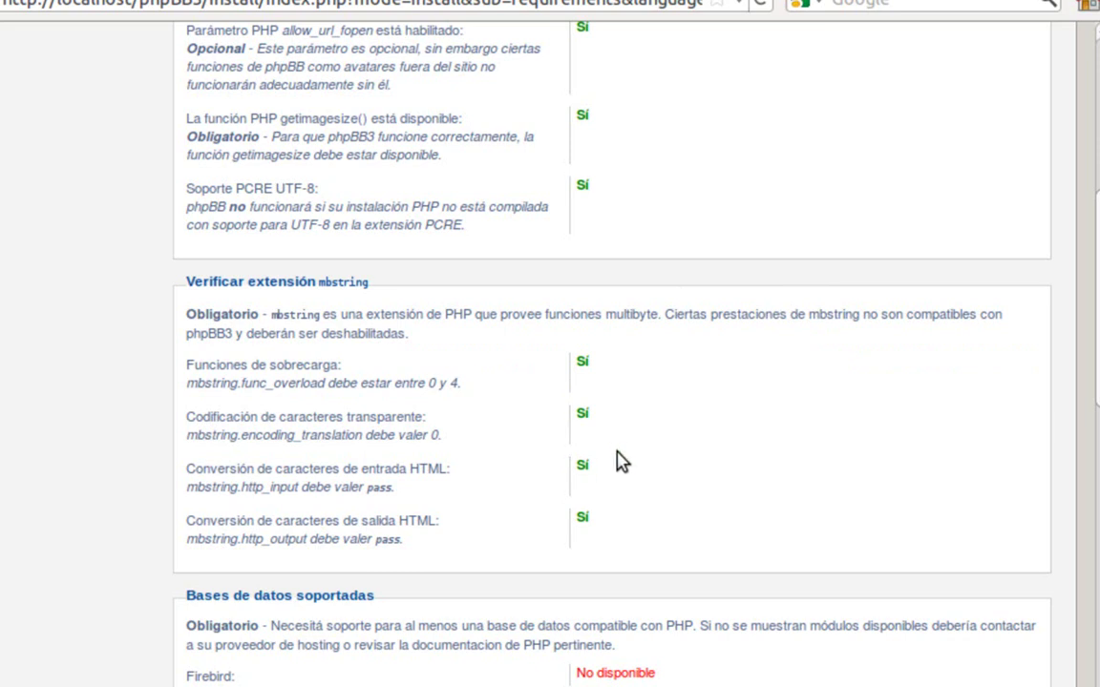
{"action": "scroll", "coordinate": [621, 461], "scroll_direction": "down", "scroll_amount": 6}
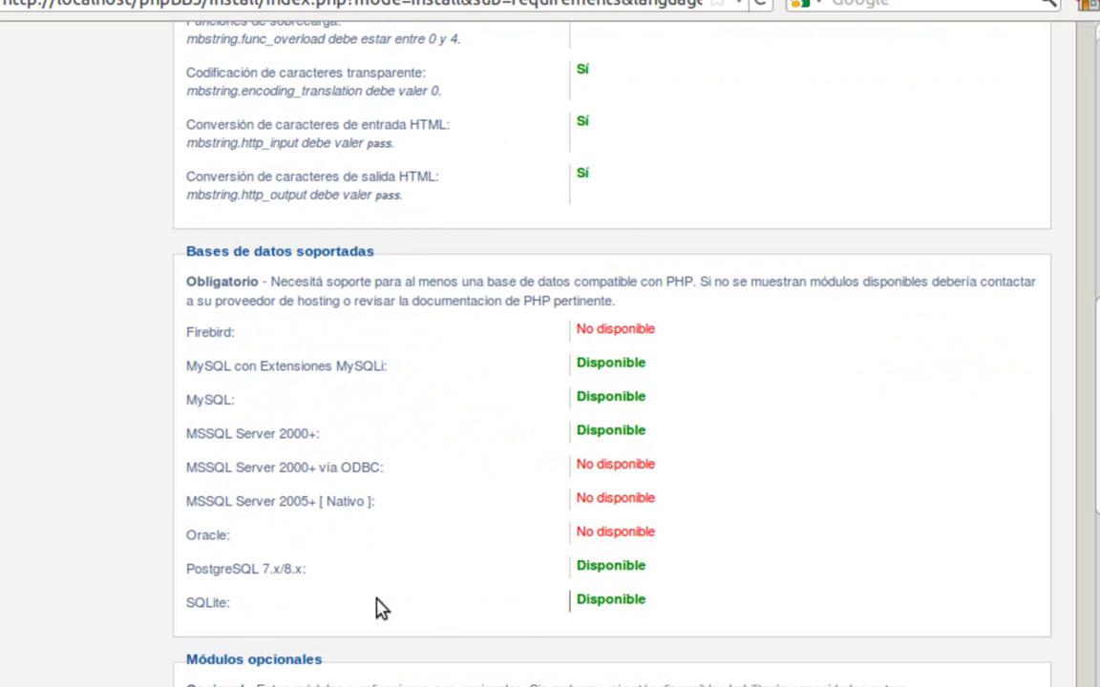
{"action": "scroll", "coordinate": [570, 552], "scroll_direction": "down", "scroll_amount": 7}
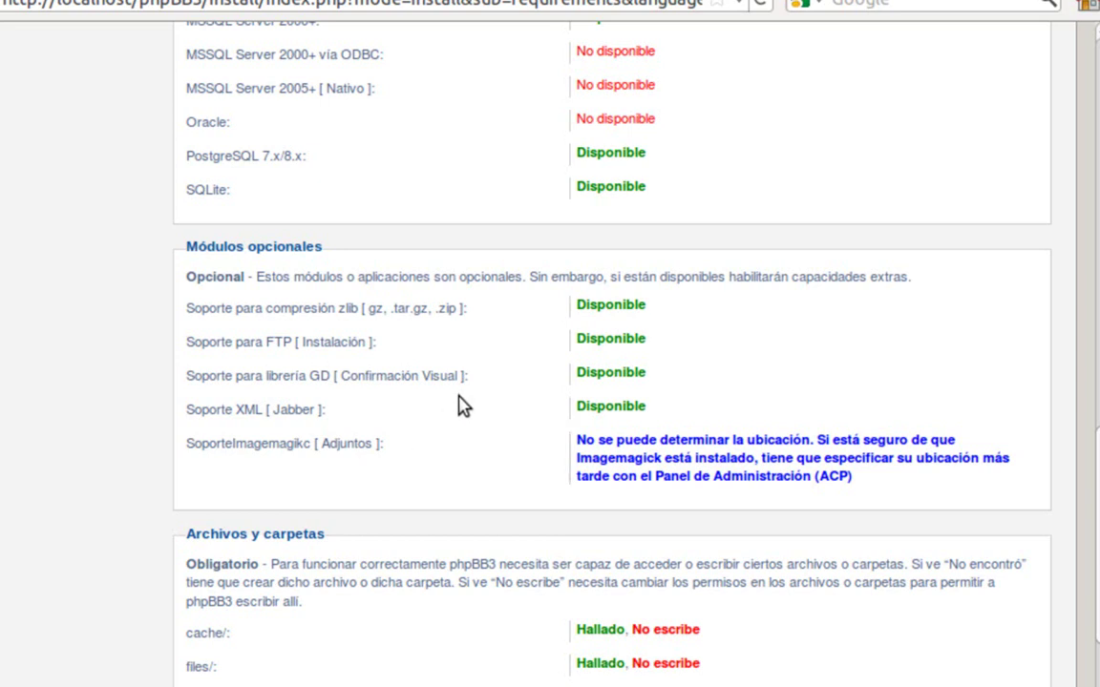
{"action": "scroll", "coordinate": [458, 406], "scroll_direction": "down", "scroll_amount": 5}
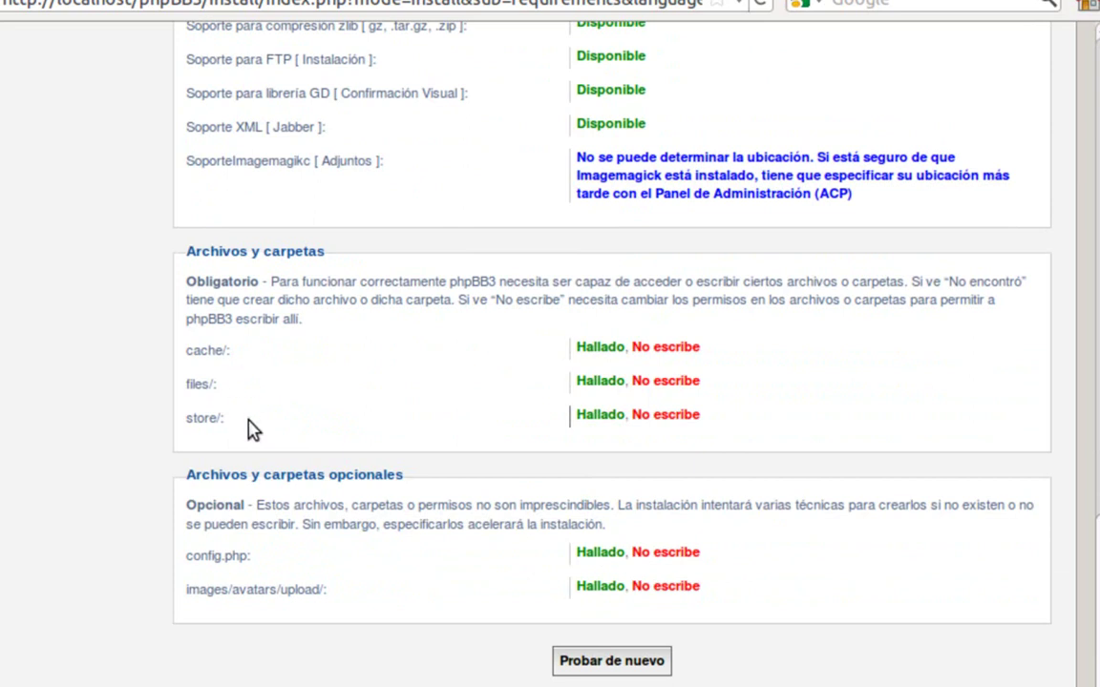
{"action": "left_click", "coordinate": [363, 606]}
{"action": "key", "text": "Up"}
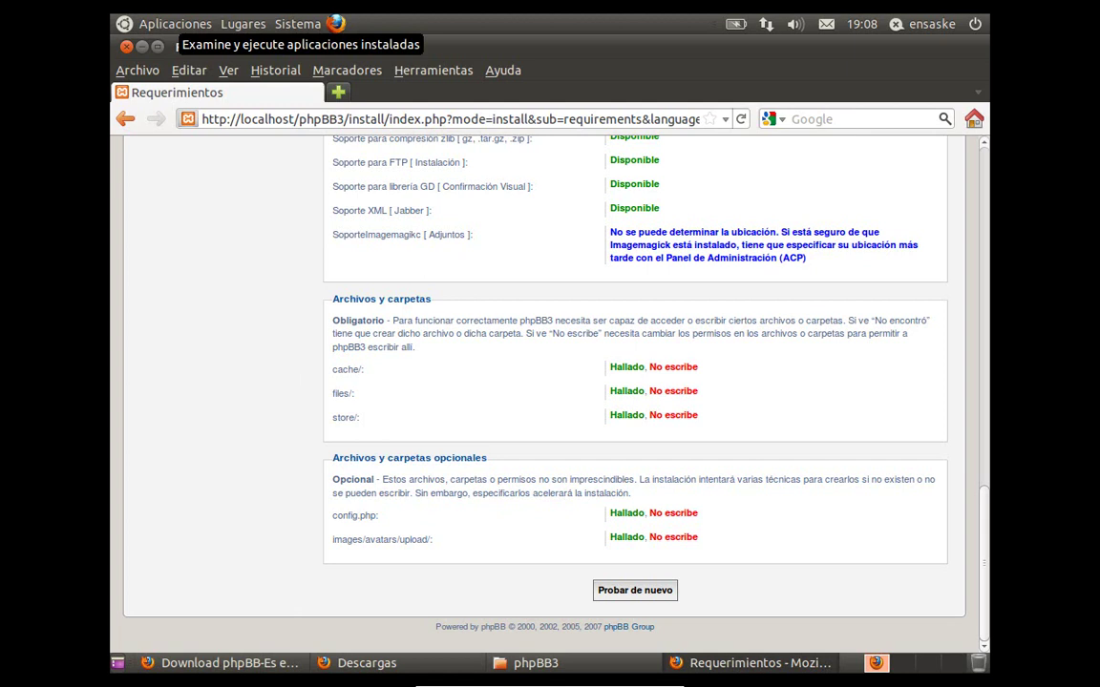
- Launch Terminal and run sudo chmod 777 -R /opt/lampp/htdocs/phpBB3/cache
{"action": "left_click", "coordinate": [168, 25]}
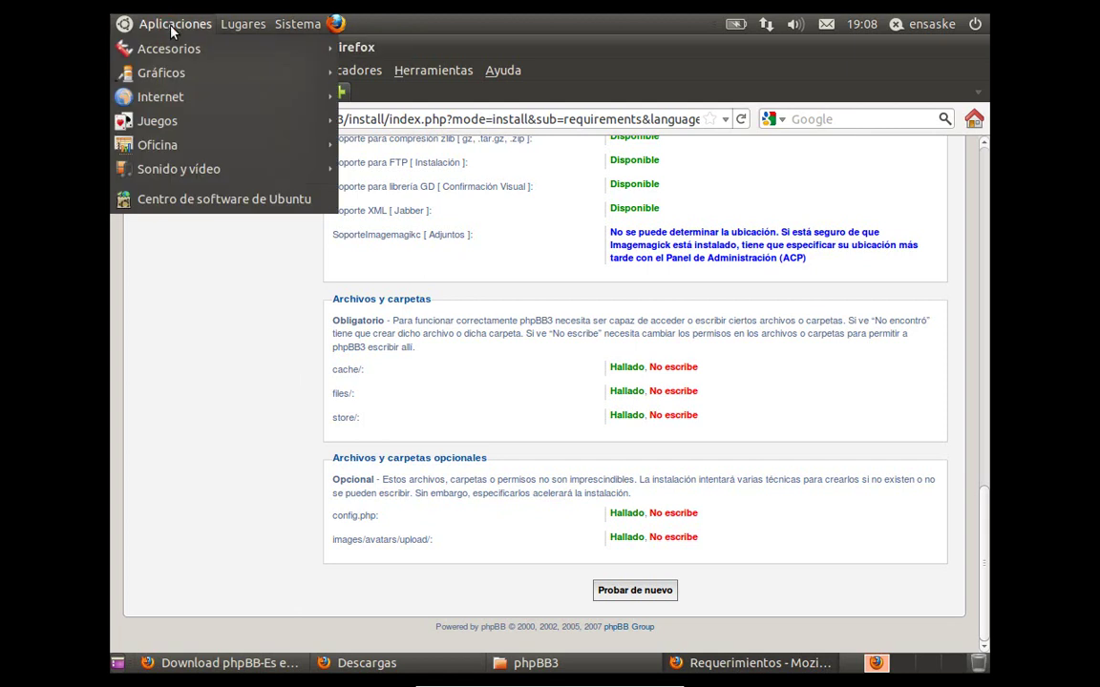
{"action": "mouse_move", "coordinate": [172, 48]}
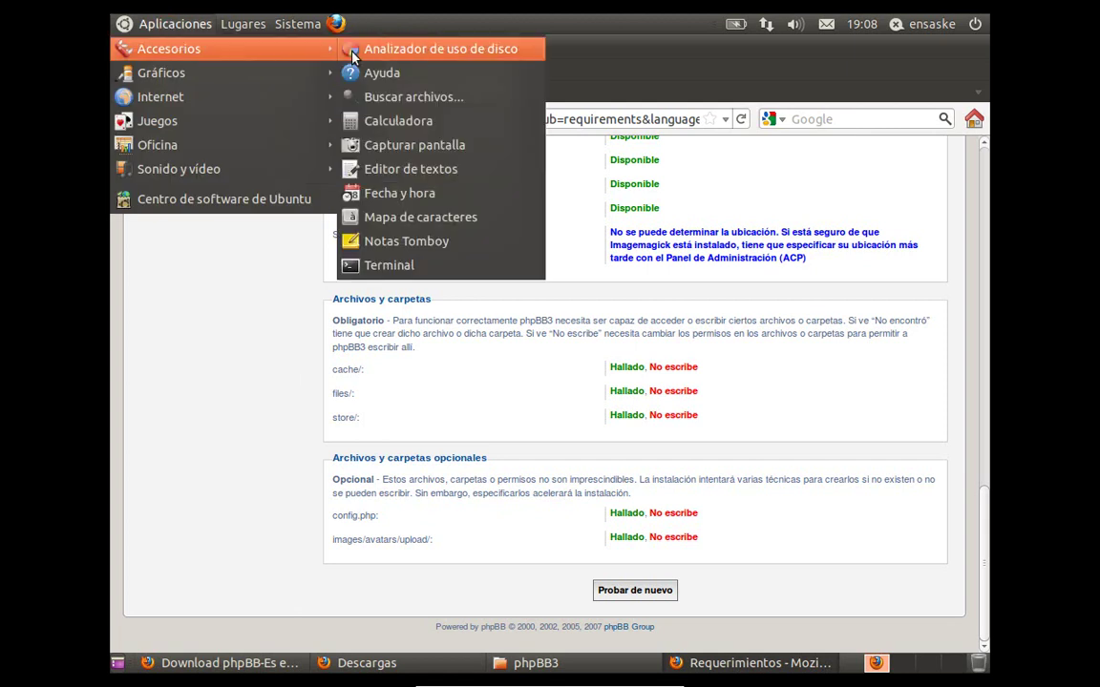
{"action": "left_click", "coordinate": [391, 265]}
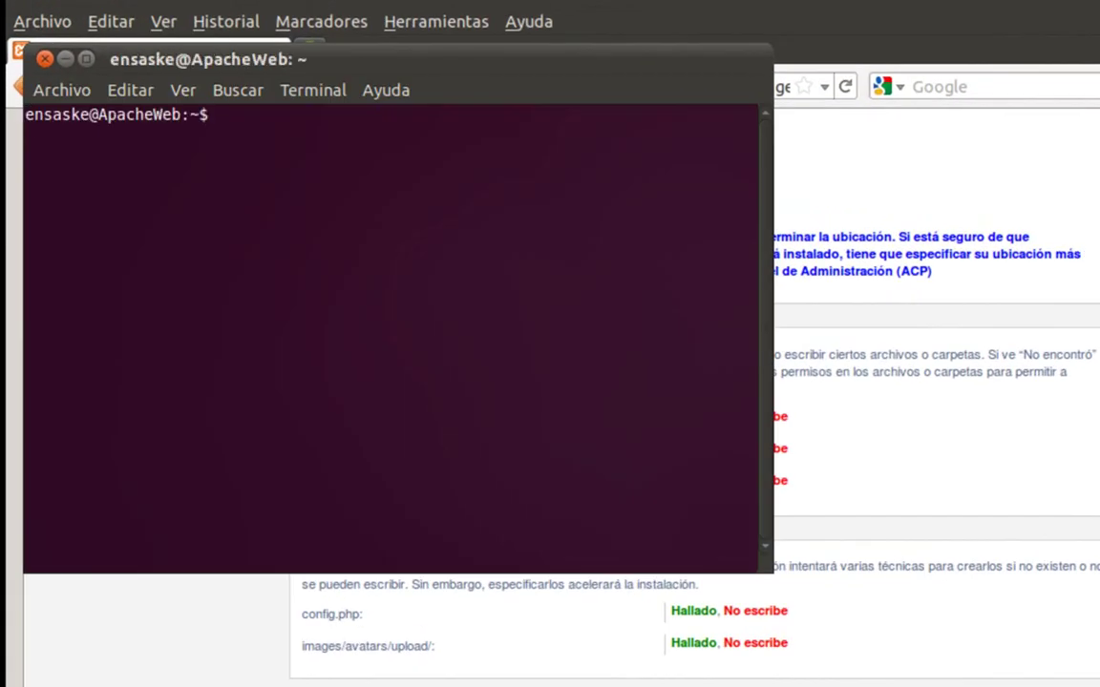
{"action": "type", "text": "sudo chmod"}
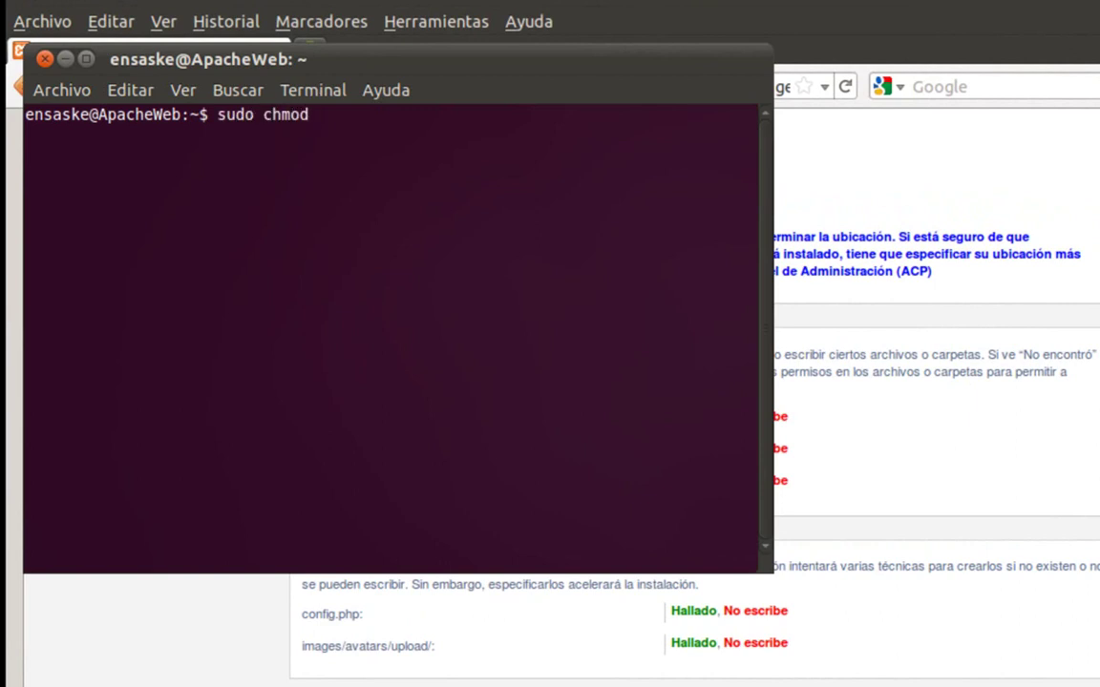
{"action": "type", "text": " 777 -R /opt/"}
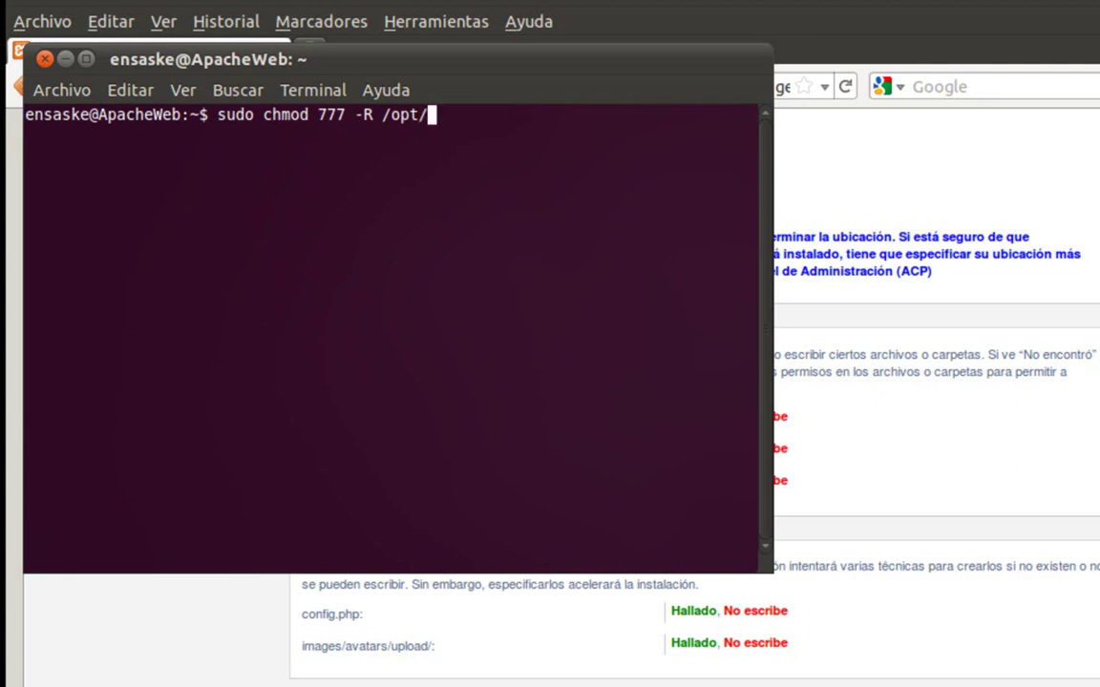
{"action": "type", "text": "lampp"}
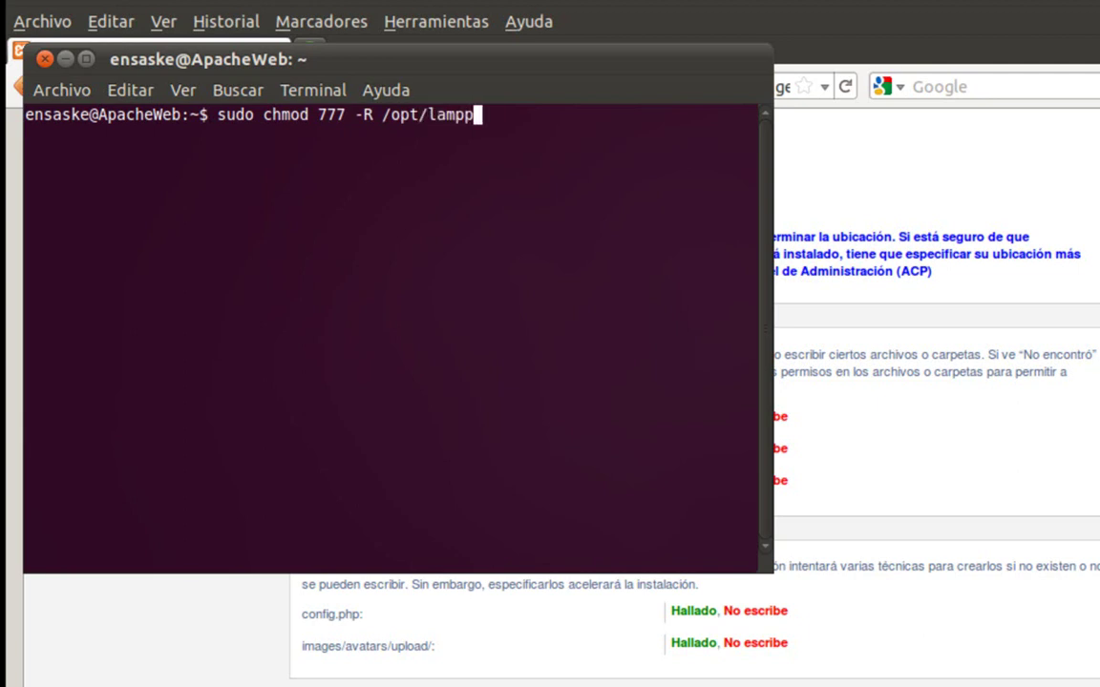
{"action": "type", "text": "/"}
{"action": "type", "text": "htdoc"}
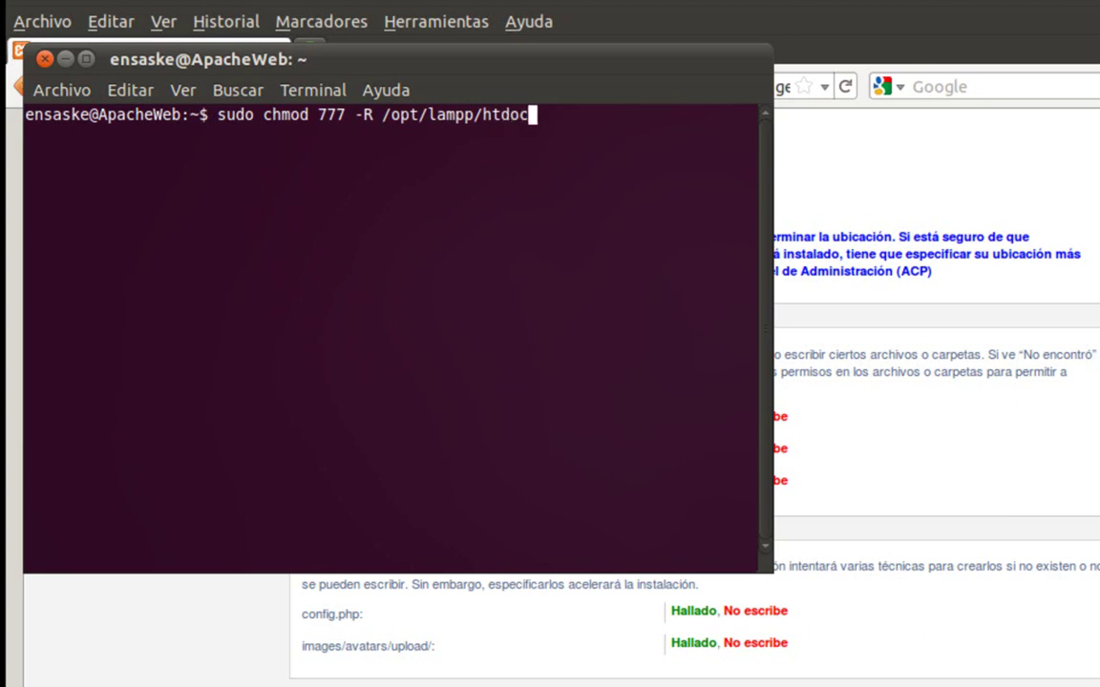
{"action": "type", "text": "s/phpBB"}
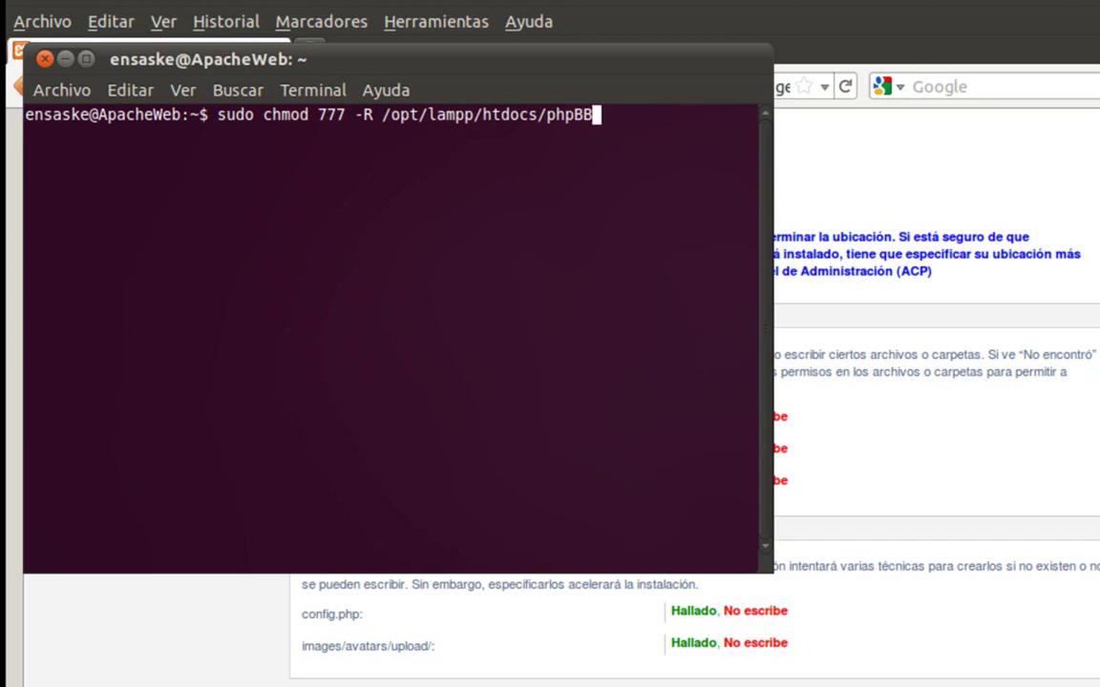
{"action": "type", "text": "3/"}
{"action": "left_click", "coordinate": [847, 394]}
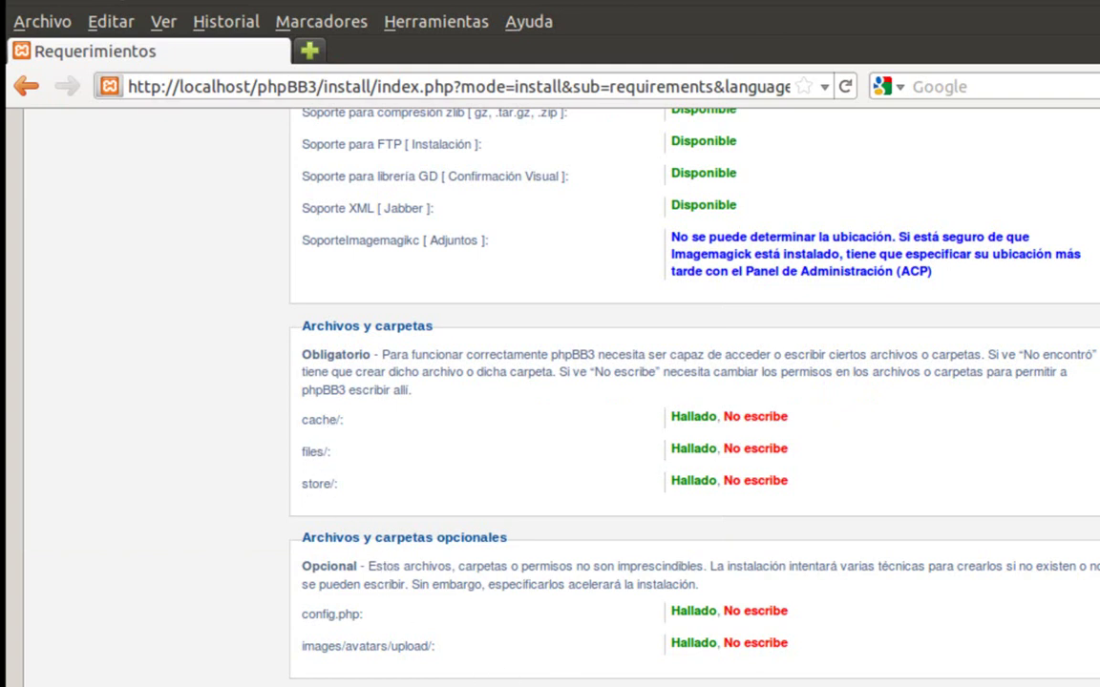
{"action": "key", "text": "alt+Tab"}
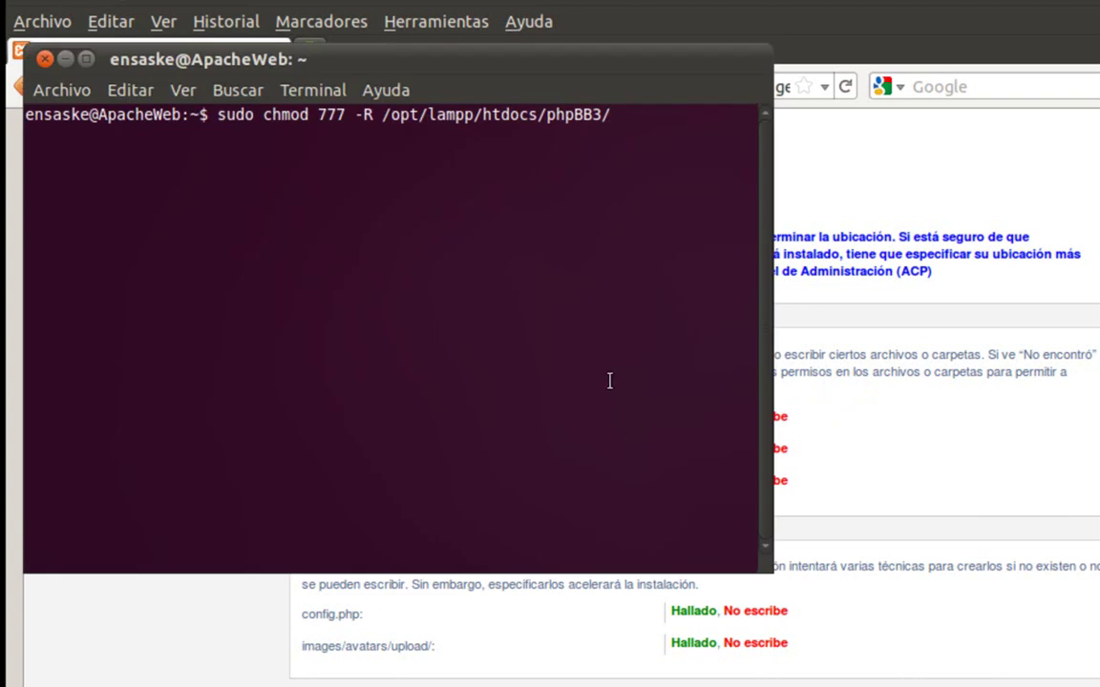
{"action": "type", "text": "cahce"}
{"action": "key", "text": "BackSpace"}
{"action": "key", "text": "BackSpace"}
{"action": "key", "text": "BackSpace"}
{"action": "type", "text": "che"}
{"action": "key", "text": "Return"}
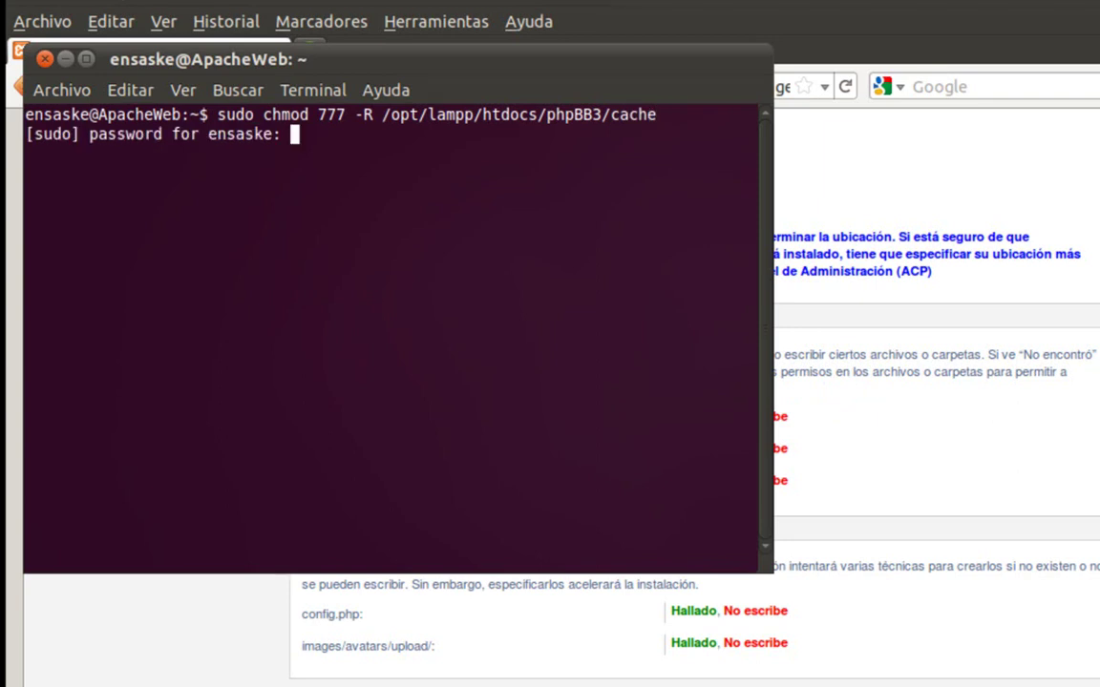
- Confirm the sudo password, then apply chmod 777 -R to phpBB3's files and store folders
{"action": "key", "text": "Return"}
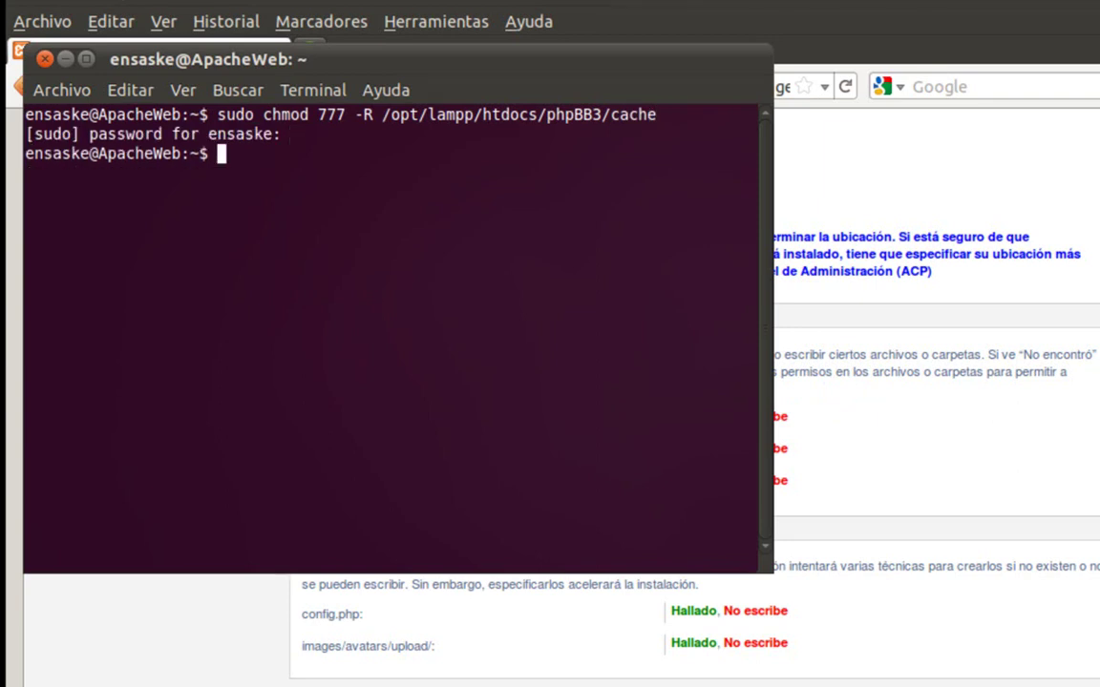
{"action": "key", "text": "Up"}
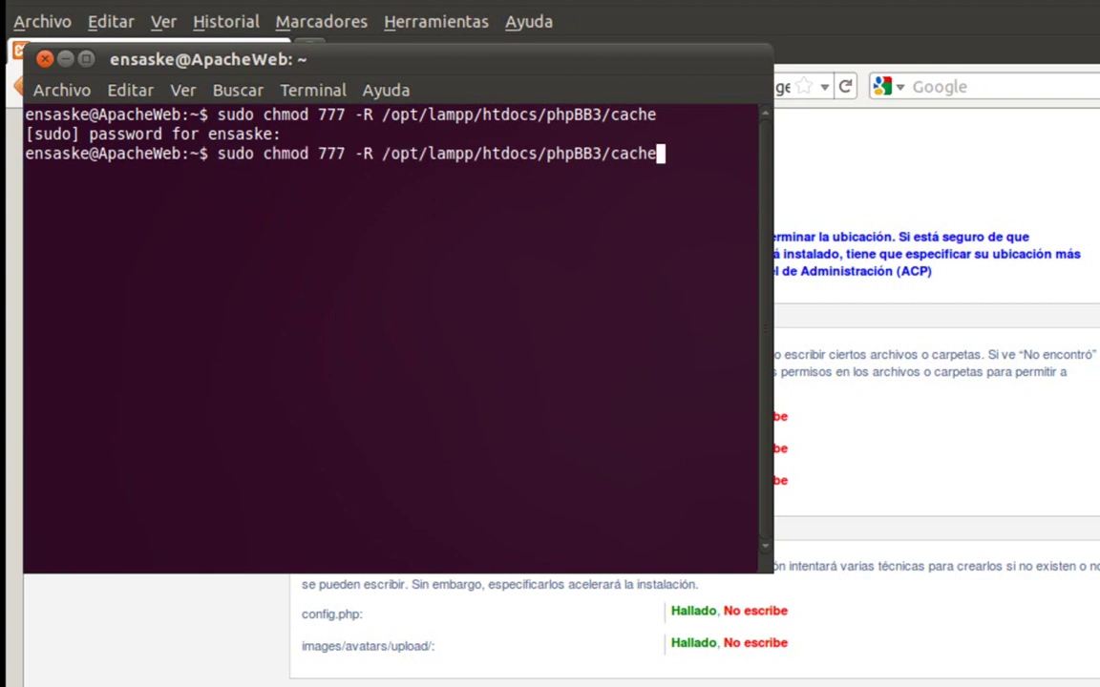
{"action": "key", "text": "BackSpace"}
{"action": "key", "text": "BackSpace"}
{"action": "key", "text": "BackSpace"}
{"action": "key", "text": "BackSpace"}
{"action": "key", "text": "BackSpace"}
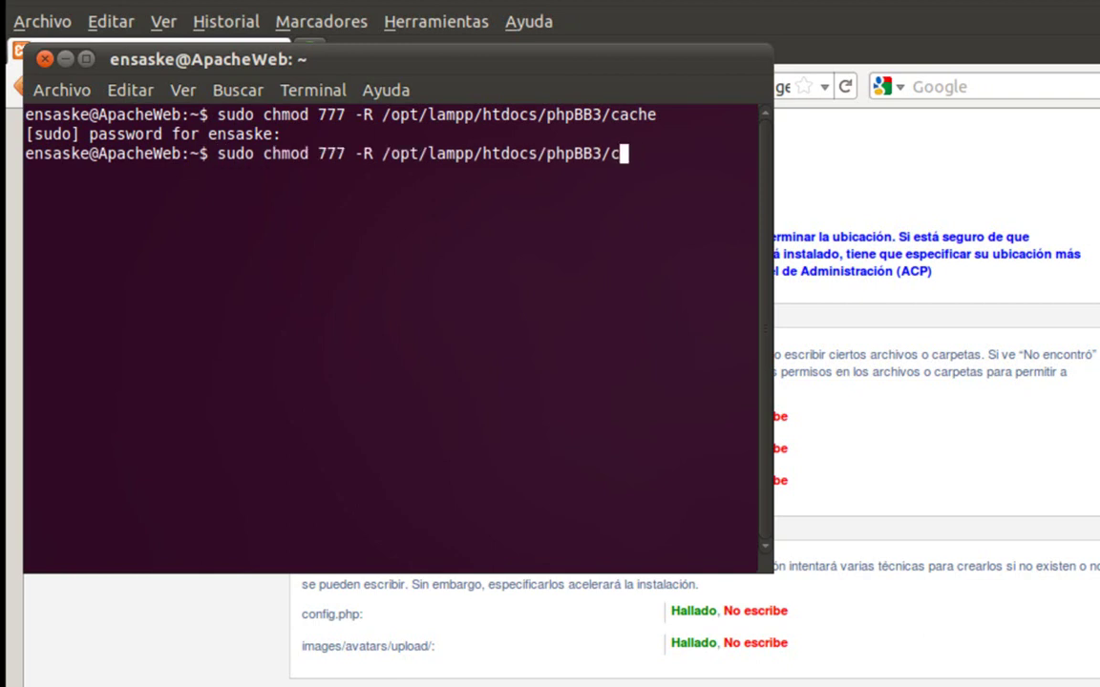
{"action": "left_click", "coordinate": [977, 503]}
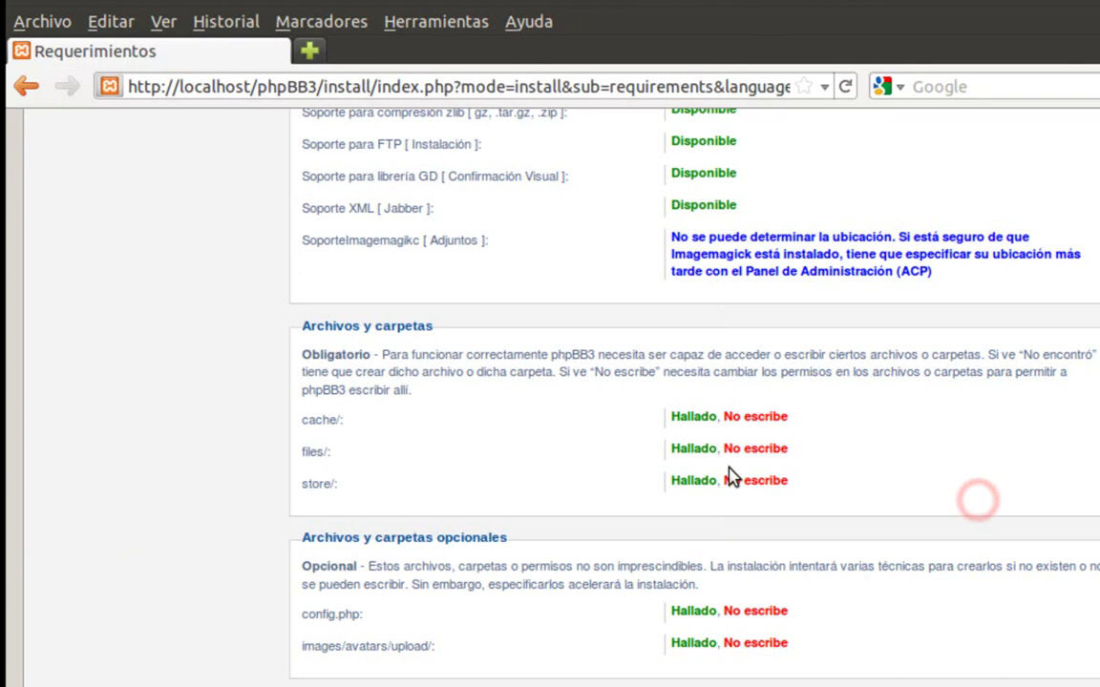
{"action": "key", "text": "alt+Tab"}
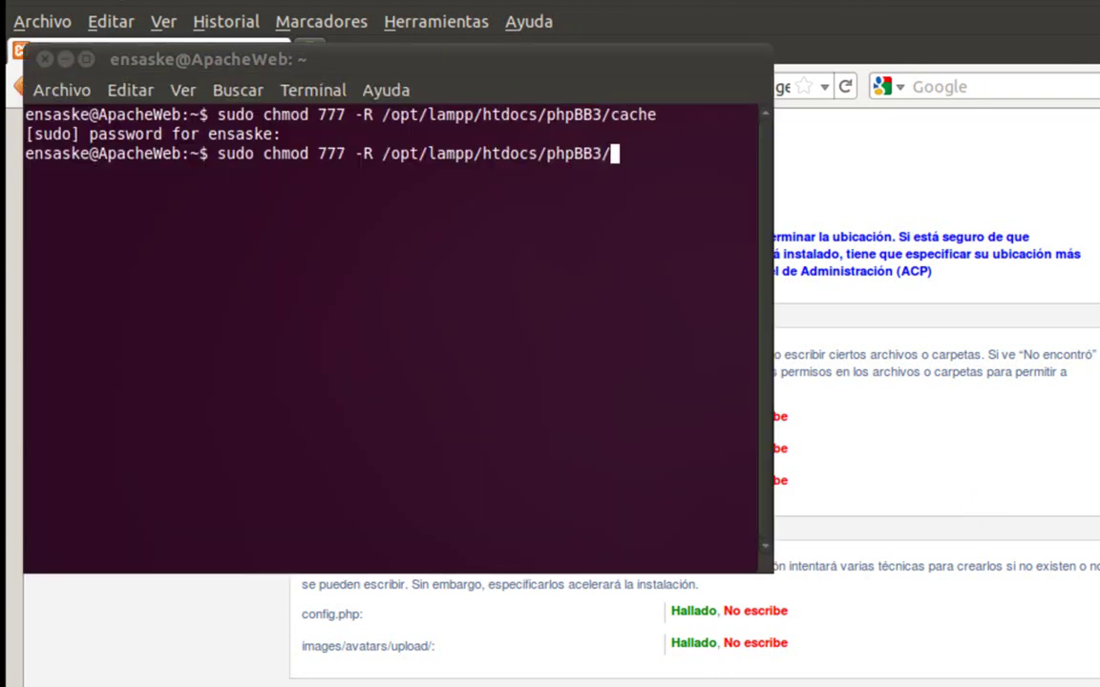
{"action": "type", "text": "files"}
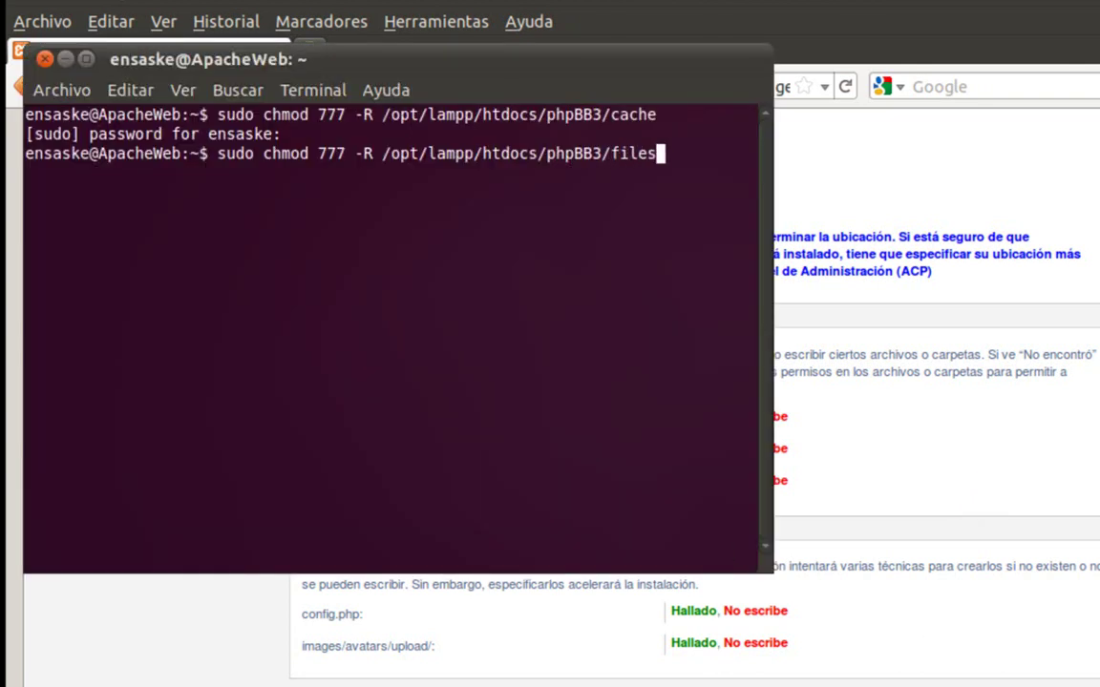
{"action": "key", "text": "Return"}
{"action": "key", "text": "Up"}
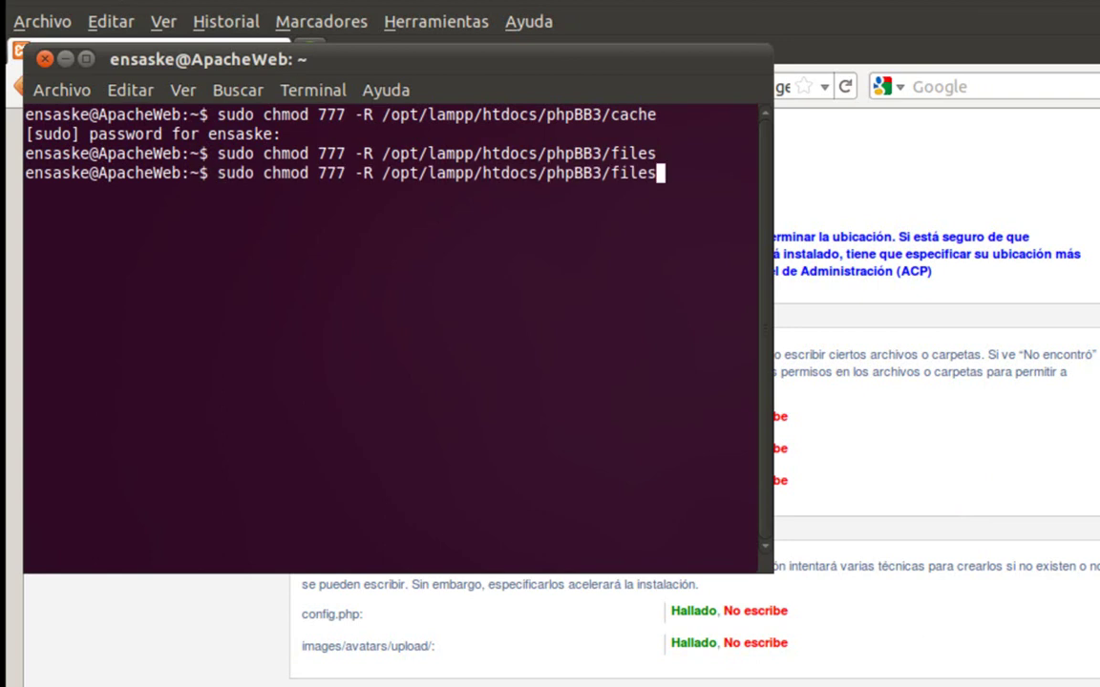
{"action": "key", "text": "BackSpace"}
{"action": "key", "text": "BackSpace"}
{"action": "key", "text": "BackSpace"}
{"action": "key", "text": "BackSpace"}
{"action": "key", "text": "BackSpace"}
{"action": "type", "text": "s"}
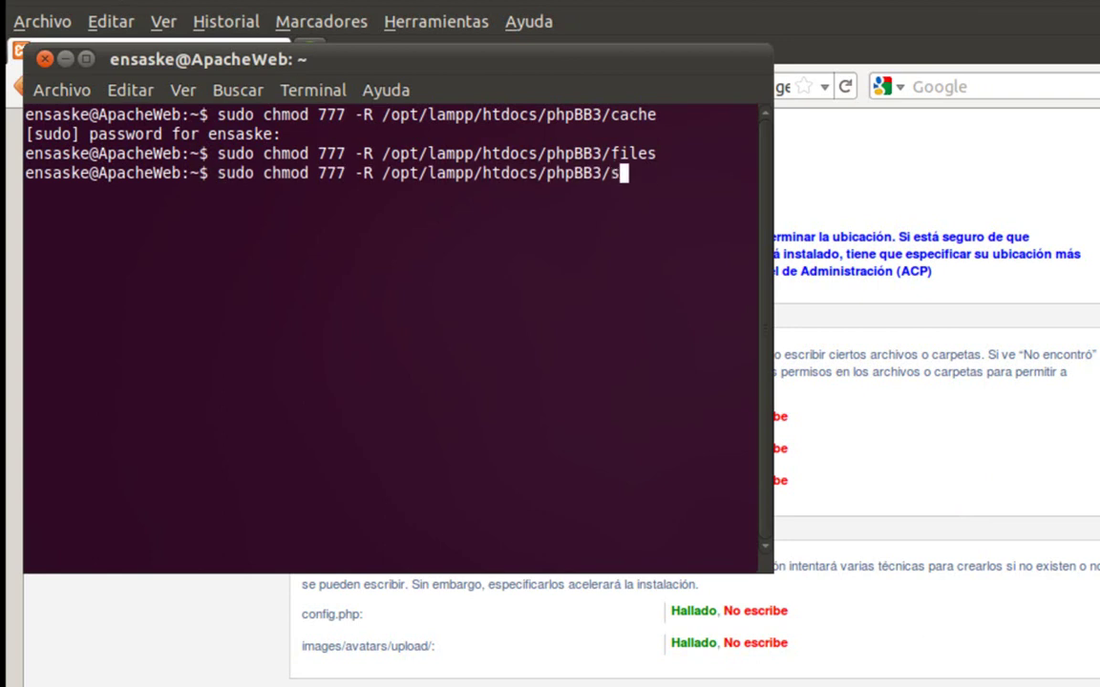
{"action": "type", "text": "tore"}
{"action": "key", "text": "Return"}
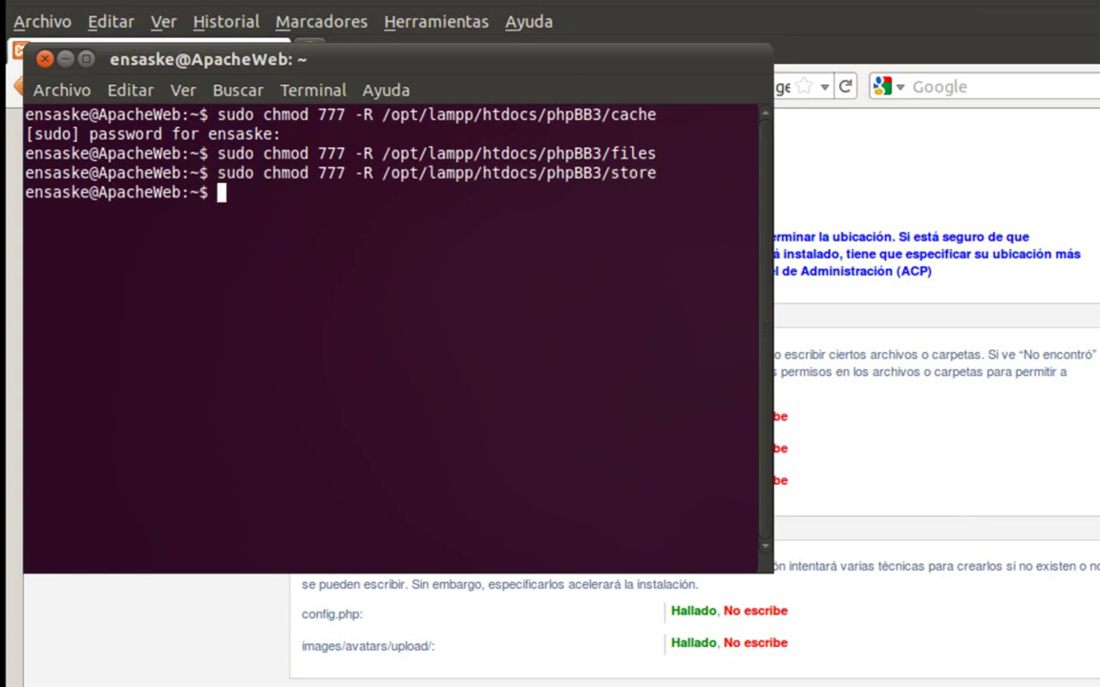
- Apply chmod 777 -R to images/avatars/upload and config.php as well
{"action": "key", "text": "Up"}
{"action": "key", "text": "BackSpace"}
{"action": "key", "text": "BackSpace"}
{"action": "key", "text": "BackSpace"}
{"action": "key", "text": "BackSpace"}
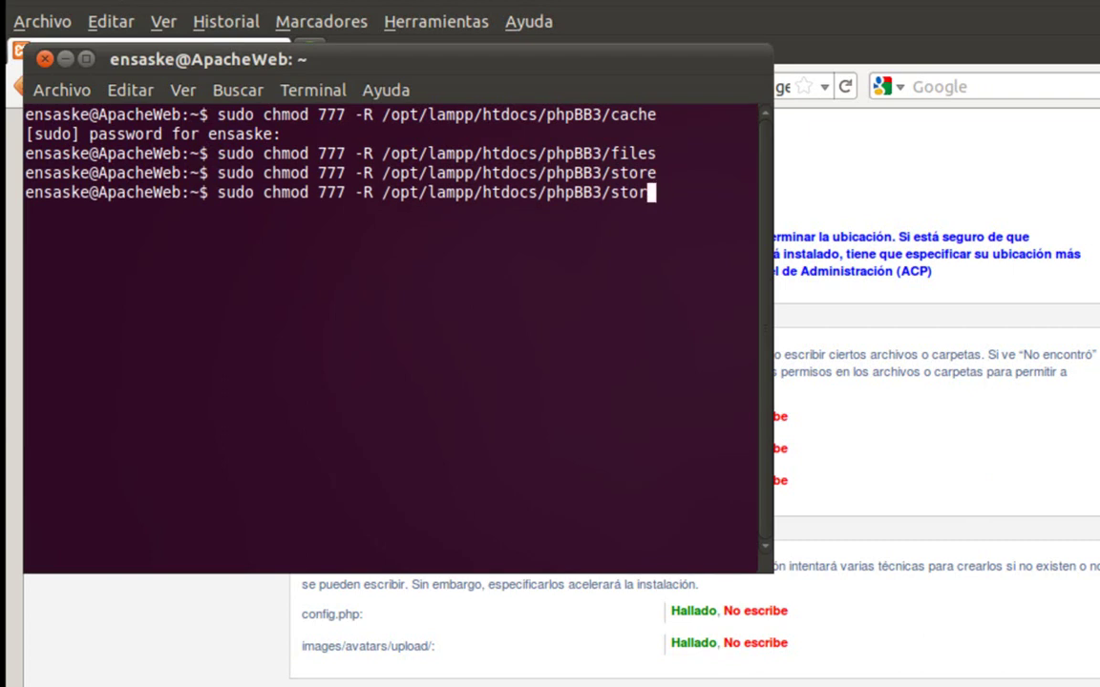
{"action": "key", "text": "BackSpace"}
{"action": "type", "text": "images/"}
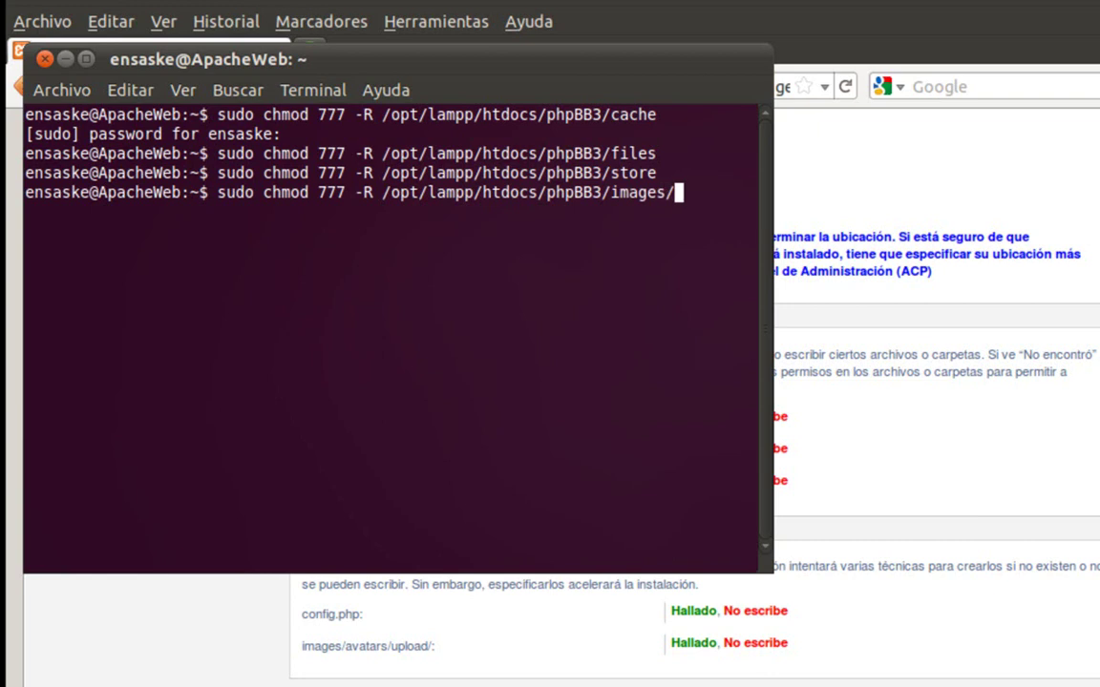
{"action": "type", "text": "avata"}
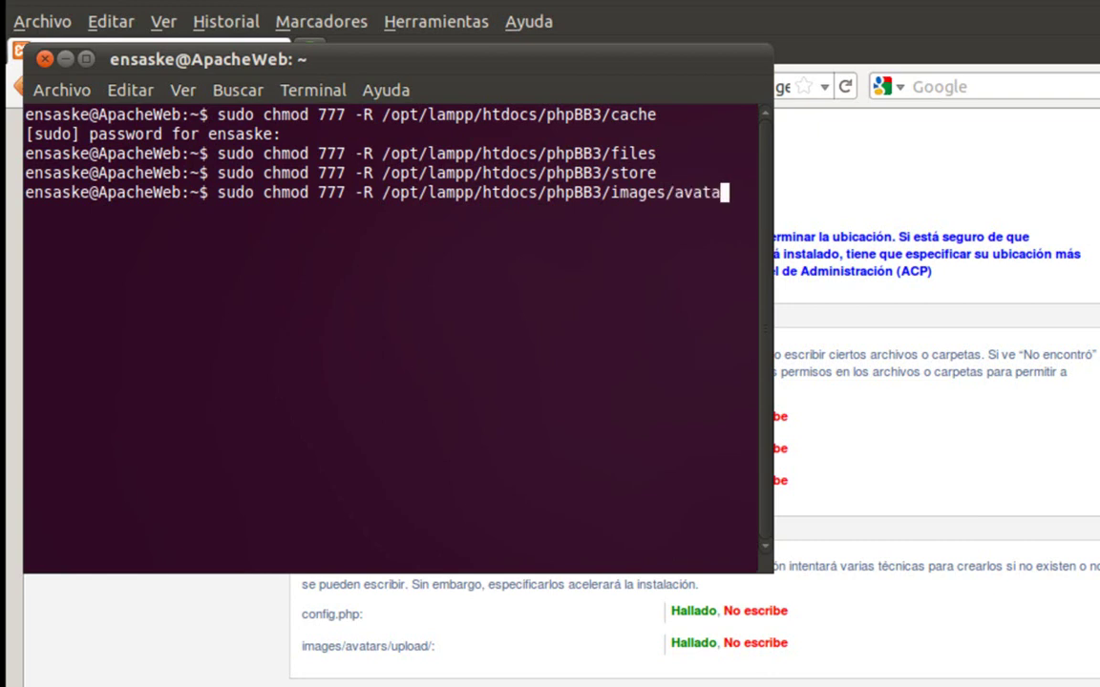
{"action": "type", "text": "rs/uploa"}
{"action": "key", "text": "BackSpace"}
{"action": "key", "text": "BackSpace"}
{"action": "key", "text": "BackSpace"}
{"action": "type", "text": "loa"}
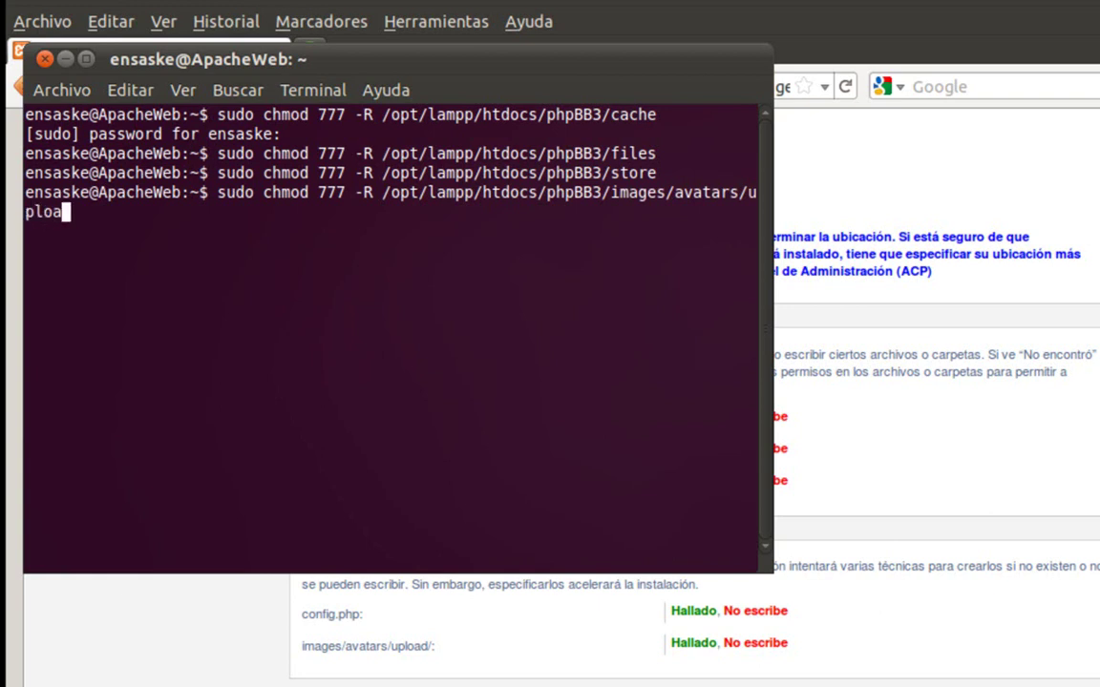
{"action": "type", "text": "d/"}
{"action": "key", "text": "BackSpace"}
{"action": "key", "text": "Return"}
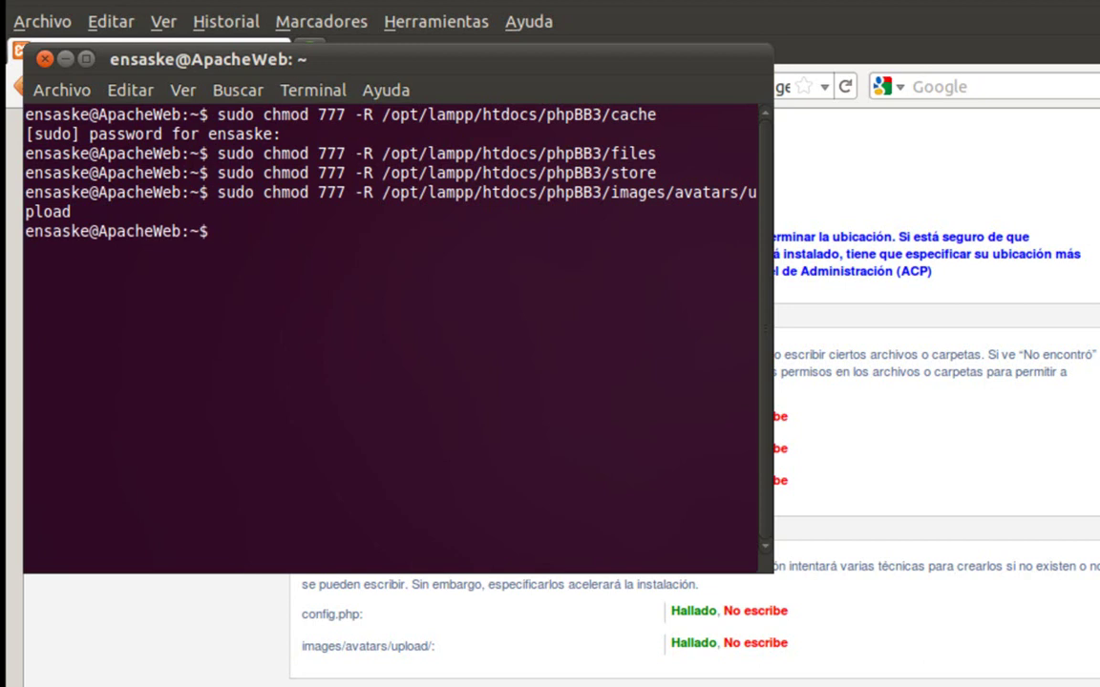
{"action": "key", "text": "Up"}
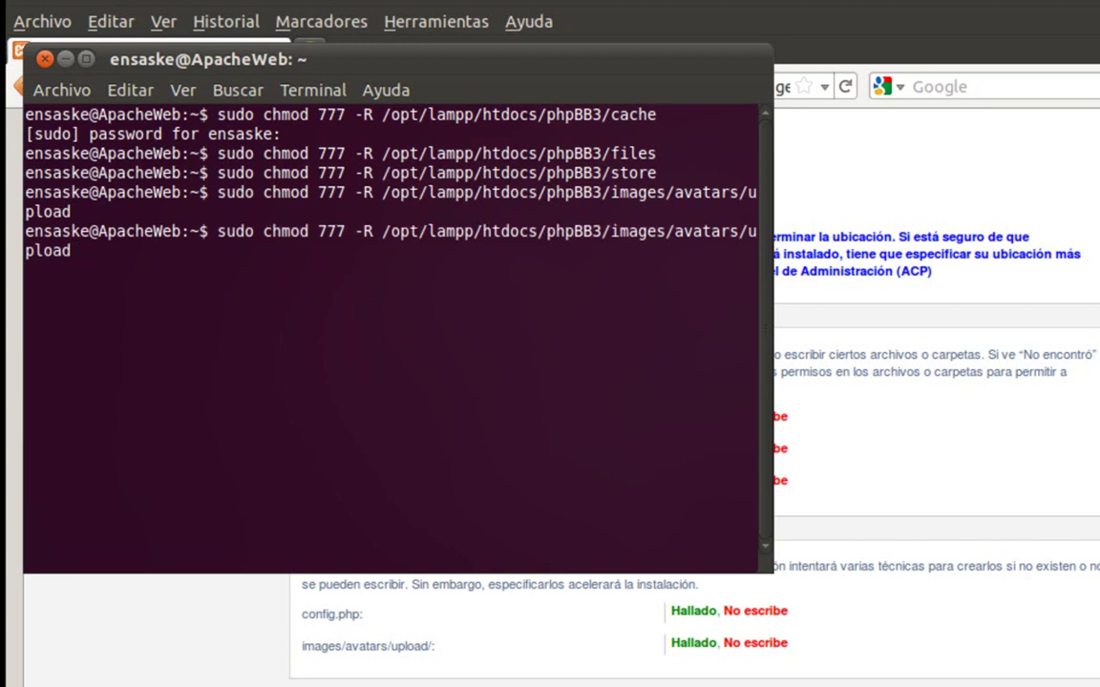
{"action": "key", "text": "BackSpace"}
{"action": "key", "text": "BackSpace"}
{"action": "key", "text": "BackSpace"}
{"action": "key", "text": "BackSpace"}
{"action": "key", "text": "BackSpace"}
{"action": "key", "text": "BackSpace"}
{"action": "key", "text": "BackSpace"}
{"action": "key", "text": "BackSpace"}
{"action": "key", "text": "BackSpace"}
{"action": "key", "text": "BackSpace"}
{"action": "key", "text": "BackSpace"}
{"action": "key", "text": "BackSpace"}
{"action": "key", "text": "BackSpace"}
{"action": "key", "text": "BackSpace"}
{"action": "key", "text": "BackSpace"}
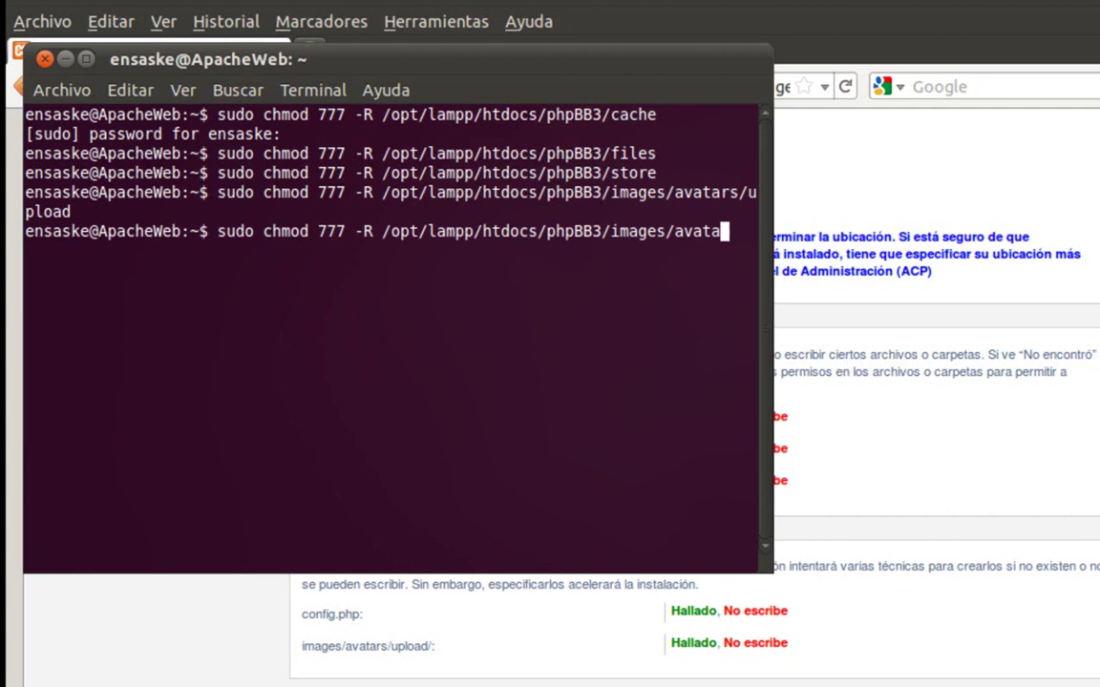
{"action": "key", "text": "BackSpace"}
{"action": "key", "text": "BackSpace"}
{"action": "key", "text": "BackSpace"}
{"action": "key", "text": "BackSpace"}
{"action": "key", "text": "BackSpace"}
{"action": "key", "text": "BackSpace"}
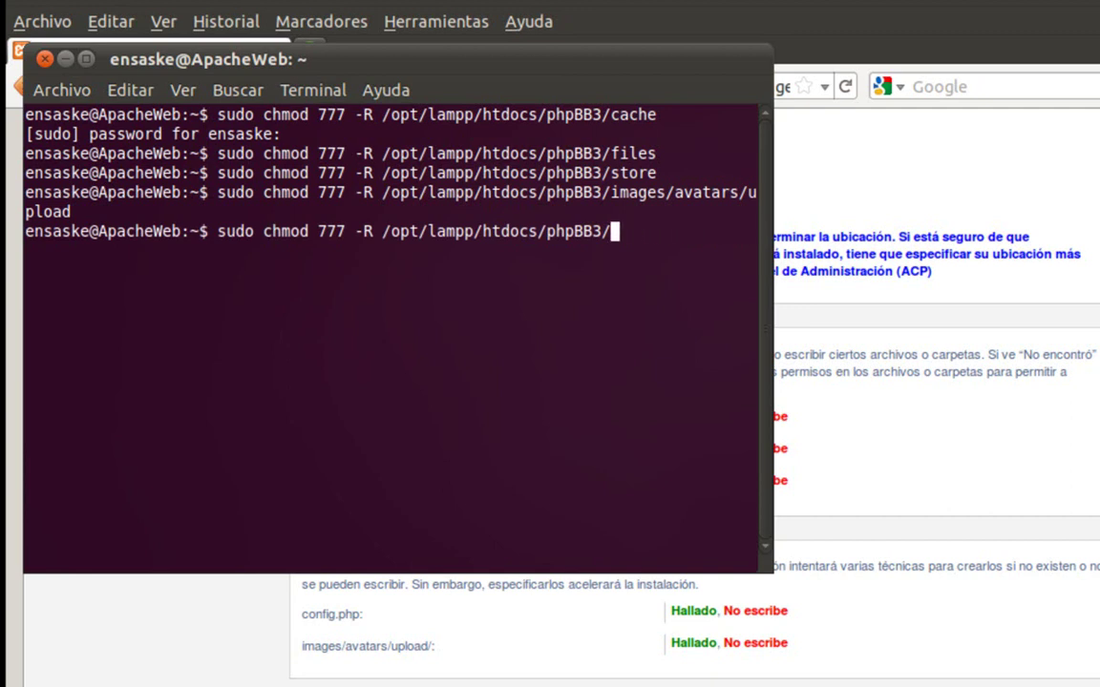
{"action": "type", "text": "config"}
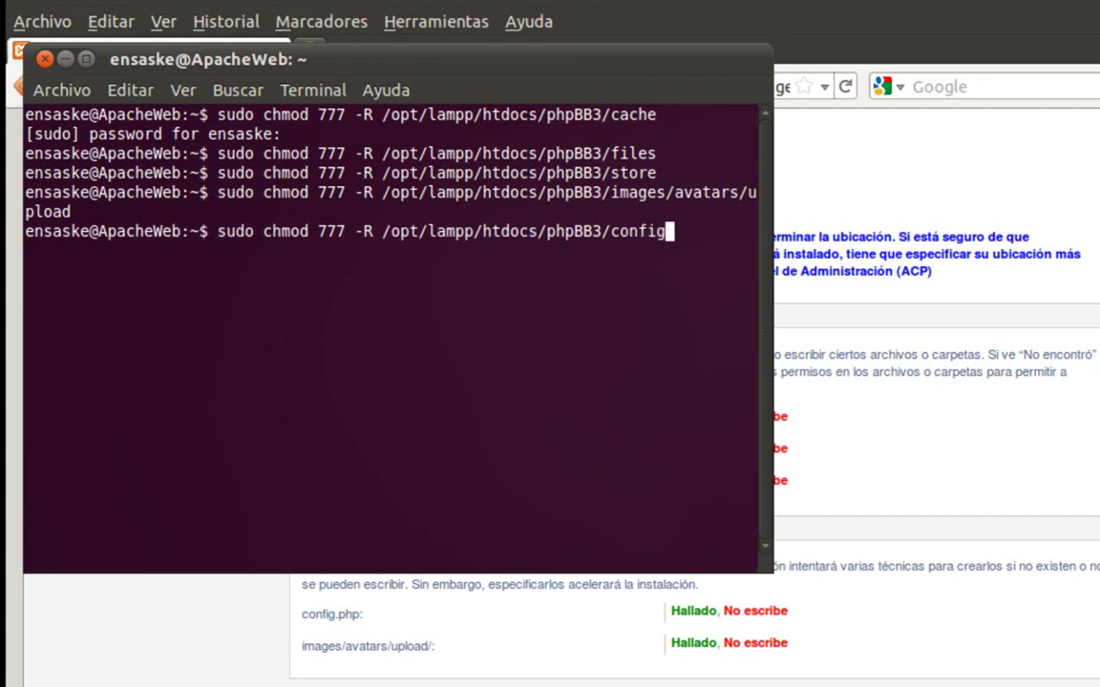
{"action": "type", "text": ".php"}
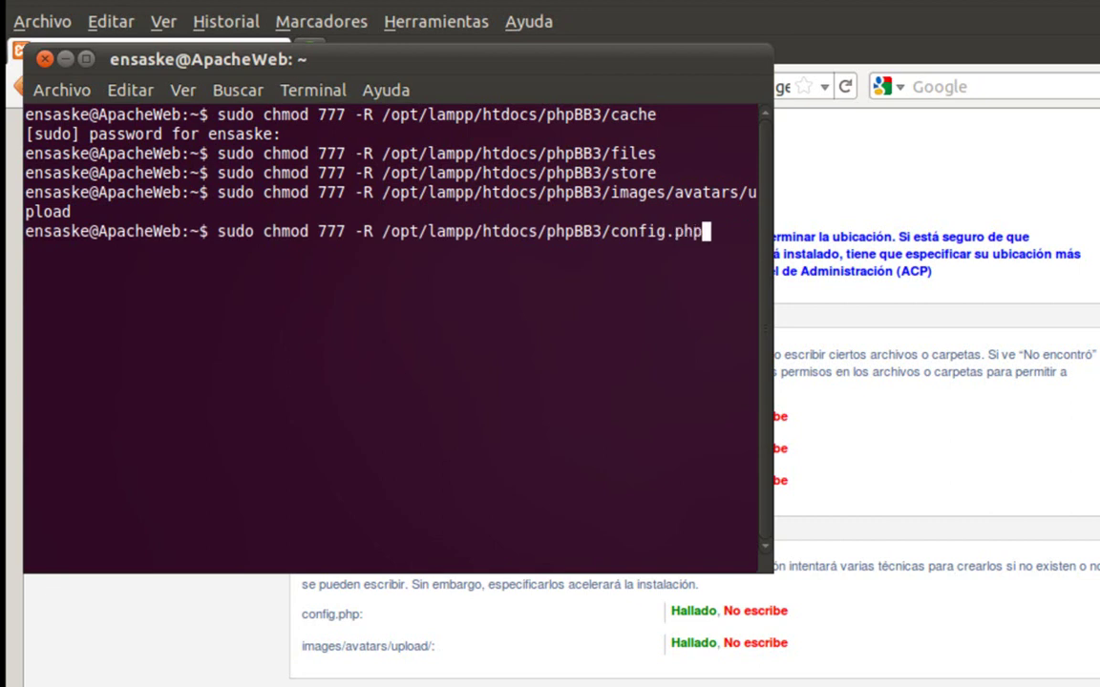
{"action": "key", "text": "Return"}
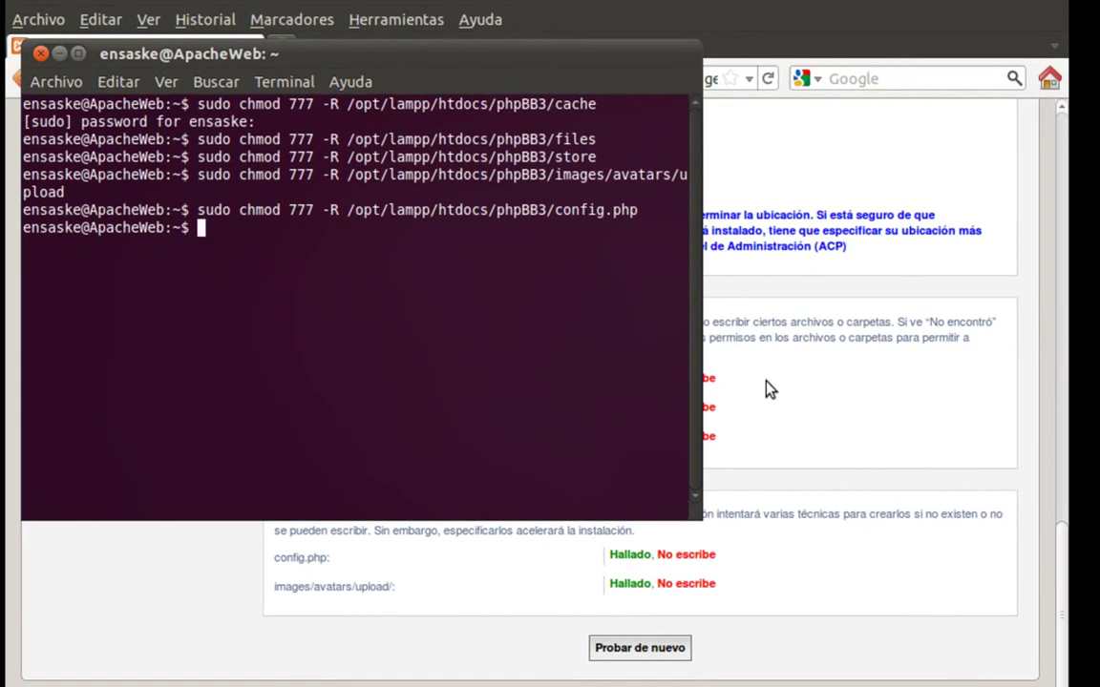
- Recheck requirements so all five items show Se puede escribir, then start Comenzar instalación
{"action": "left_click", "coordinate": [766, 382]}
{"action": "left_click", "coordinate": [634, 648]}
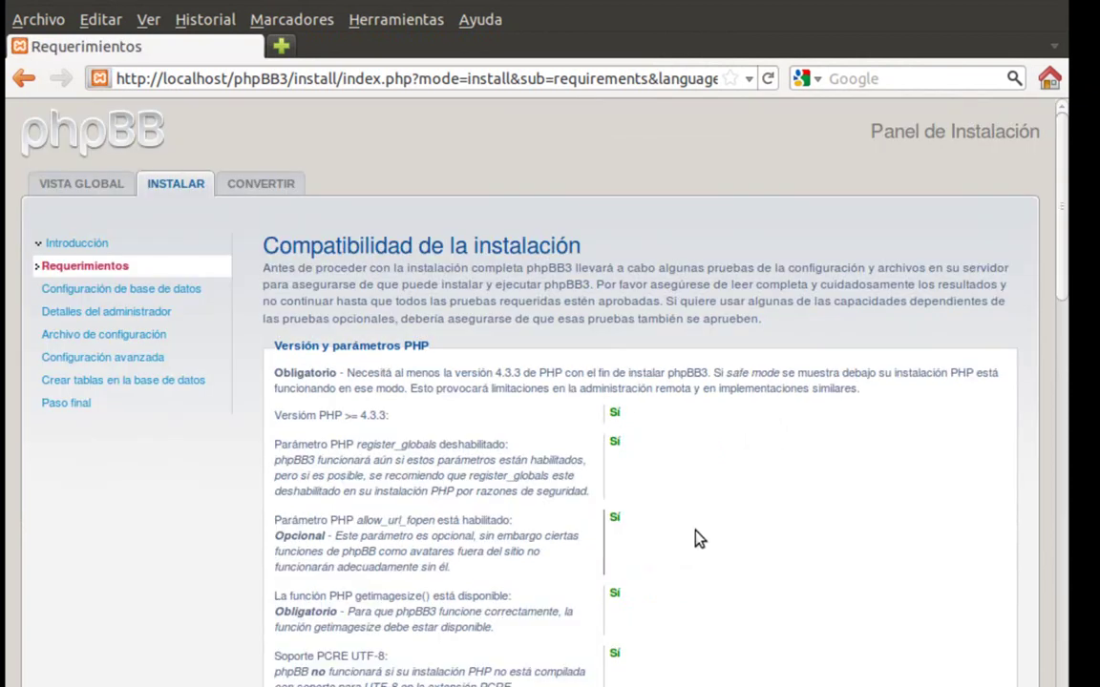
{"action": "scroll", "coordinate": [697, 537], "scroll_direction": "down", "scroll_amount": 10}
{"action": "scroll", "coordinate": [695, 537], "scroll_direction": "down", "scroll_amount": 15}
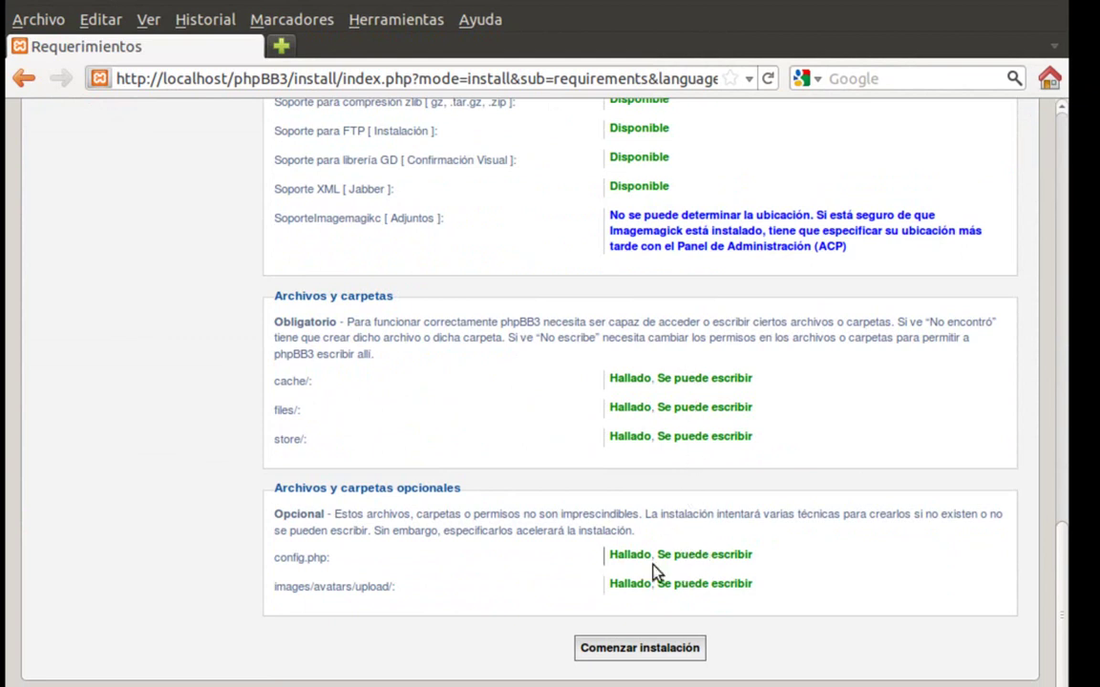
{"action": "left_click", "coordinate": [622, 642]}
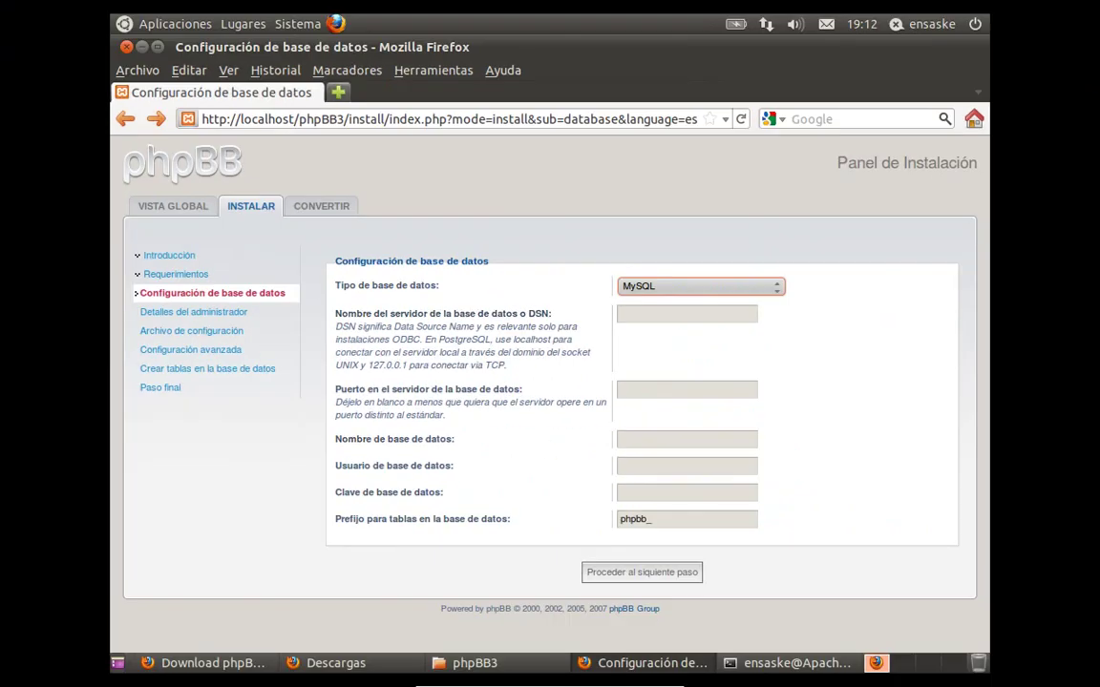
- Create an empty database named foro in phpMyAdmin at localhost/phpmyadmin, then return to the installer
{"action": "left_click", "coordinate": [338, 91]}
{"action": "type", "text": "local"}
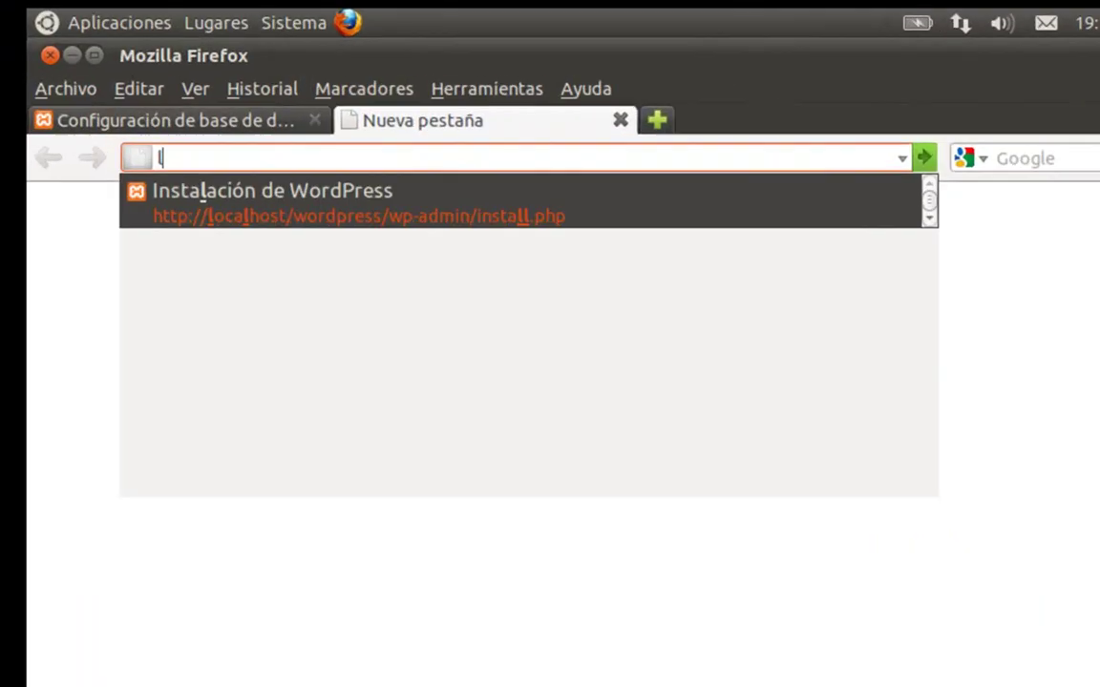
{"action": "type", "text": "host.phpm"}
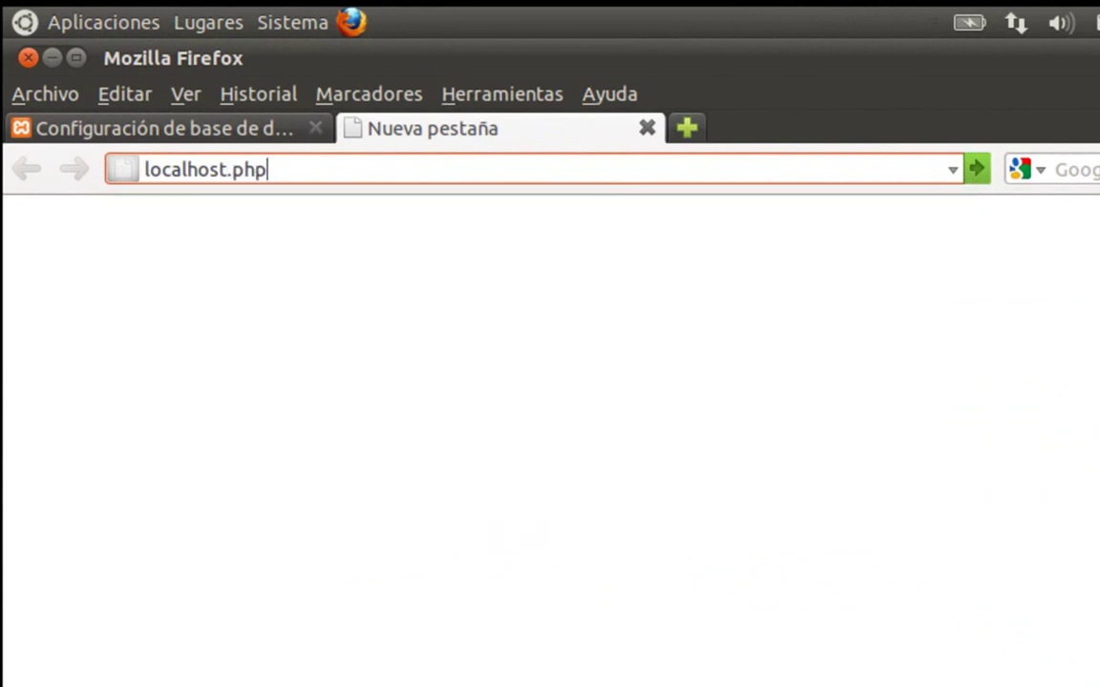
{"action": "type", "text": "yad"}
{"action": "key", "text": "BackSpace"}
{"action": "key", "text": "BackSpace"}
{"action": "key", "text": "BackSpace"}
{"action": "key", "text": "BackSpace"}
{"action": "key", "text": "BackSpace"}
{"action": "key", "text": "BackSpace"}
{"action": "key", "text": "BackSpace"}
{"action": "key", "text": "BackSpace"}
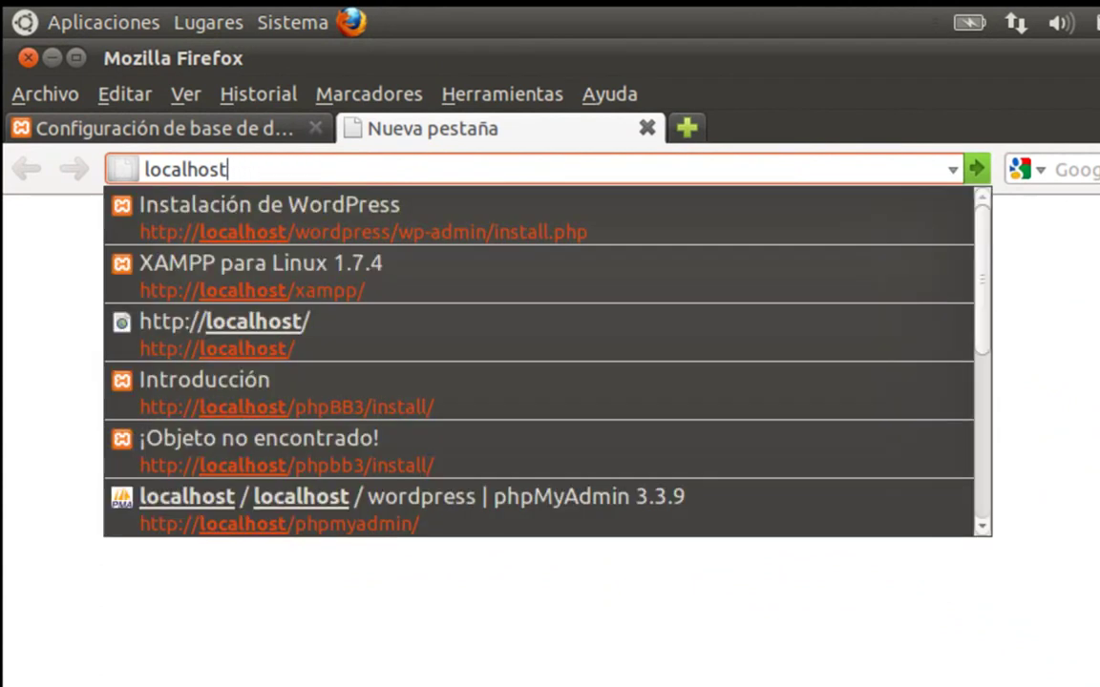
{"action": "type", "text": "/php"}
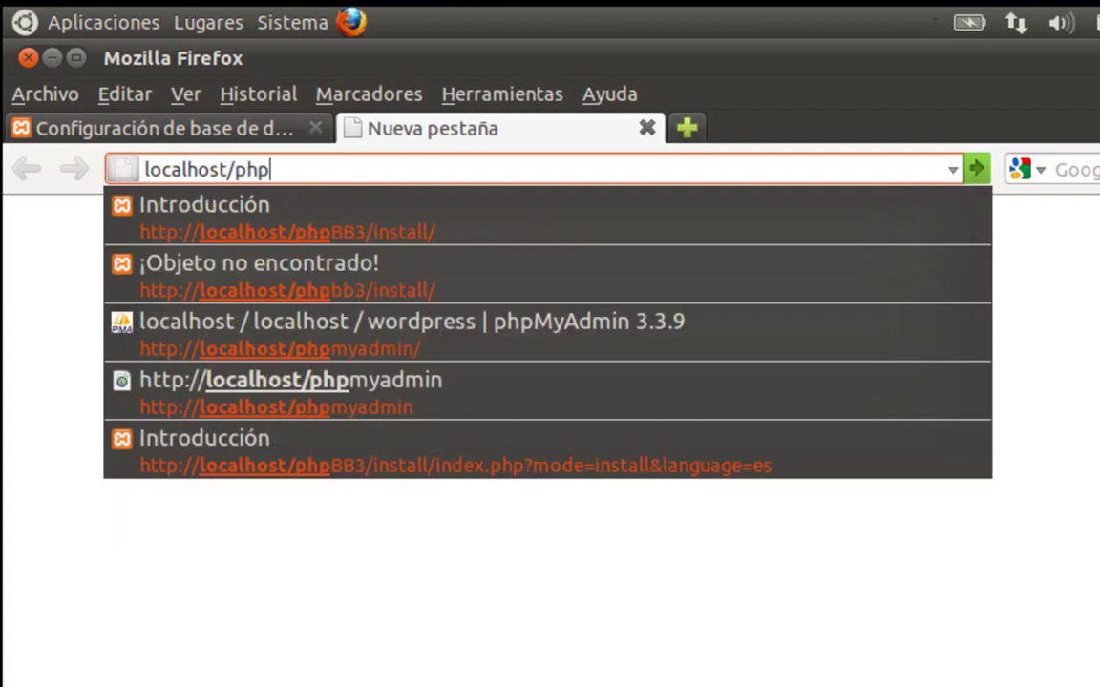
{"action": "type", "text": "myadmin"}
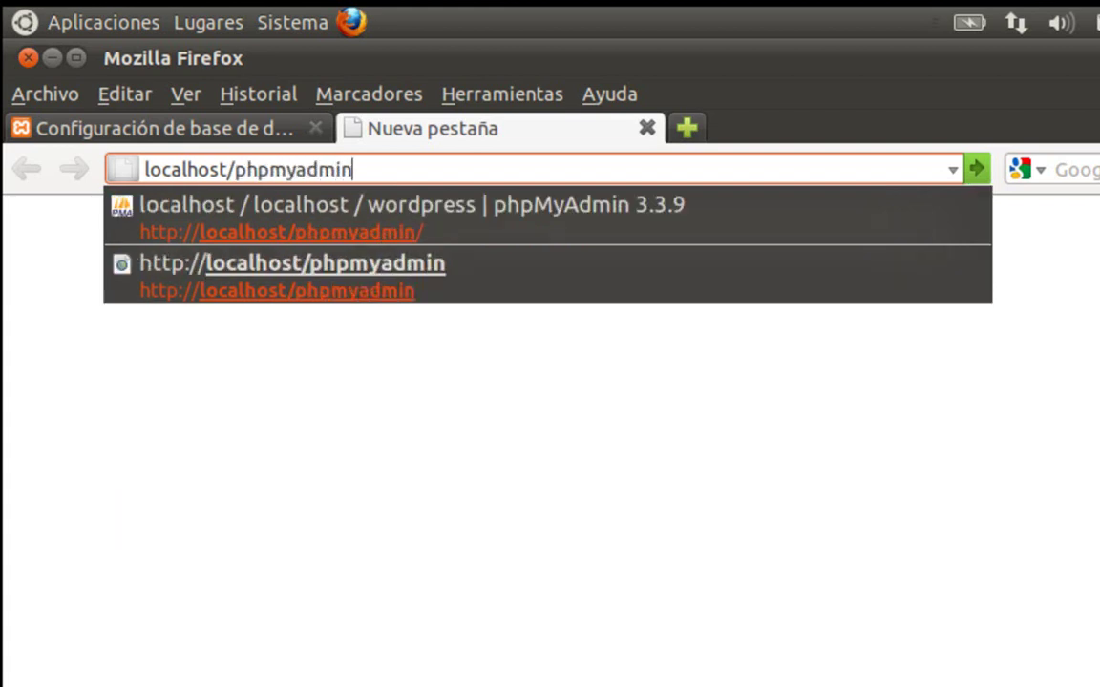
{"action": "key", "text": "Return"}
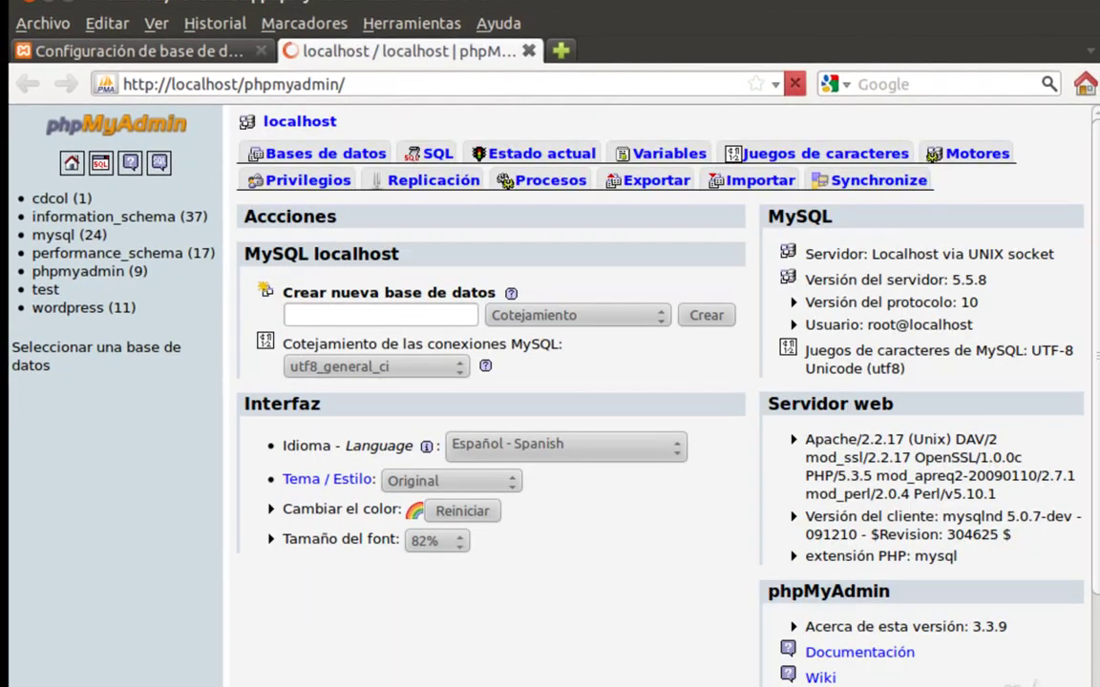
{"action": "left_click", "coordinate": [313, 320]}
{"action": "type", "text": "foro"}
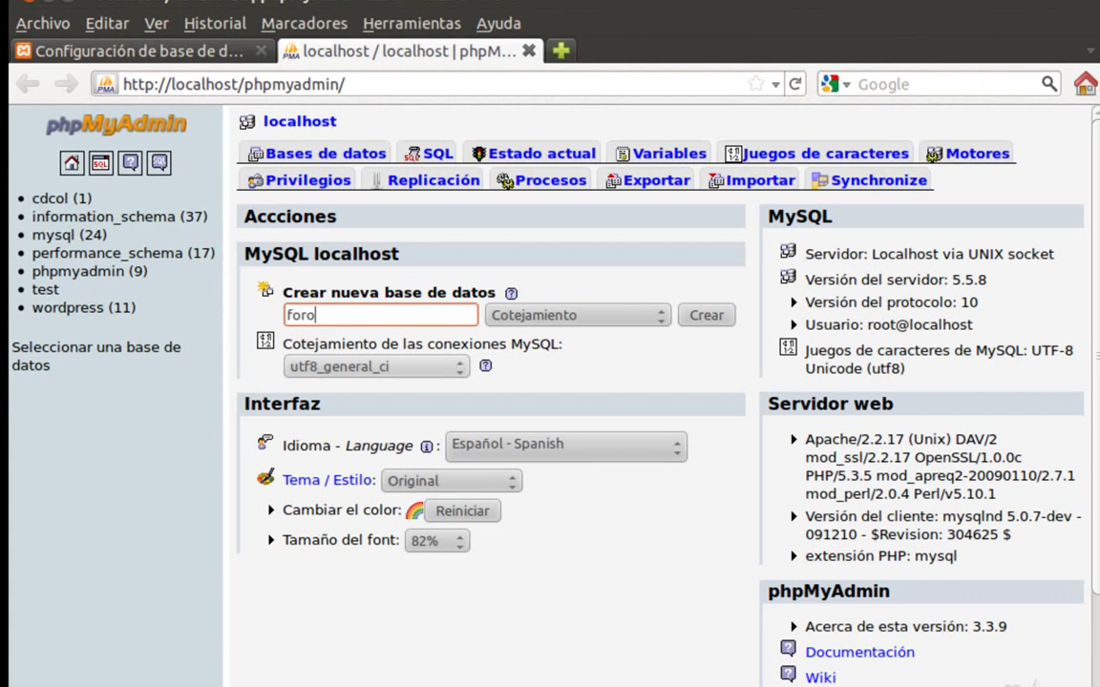
{"action": "left_click", "coordinate": [703, 322]}
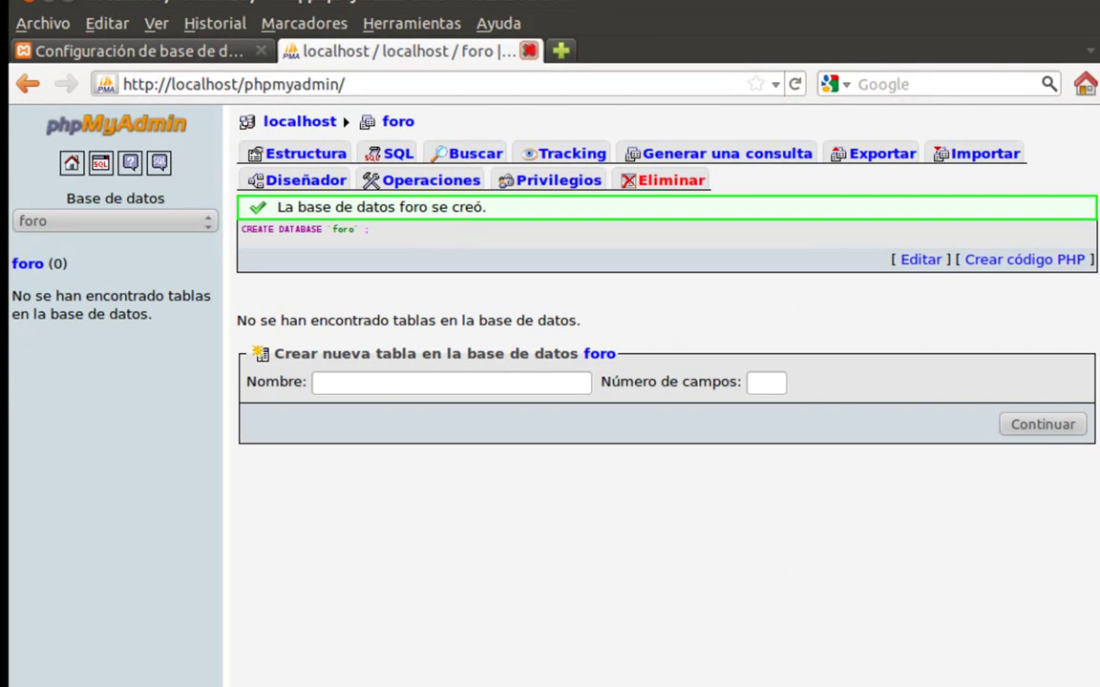
{"action": "left_click", "coordinate": [529, 50]}
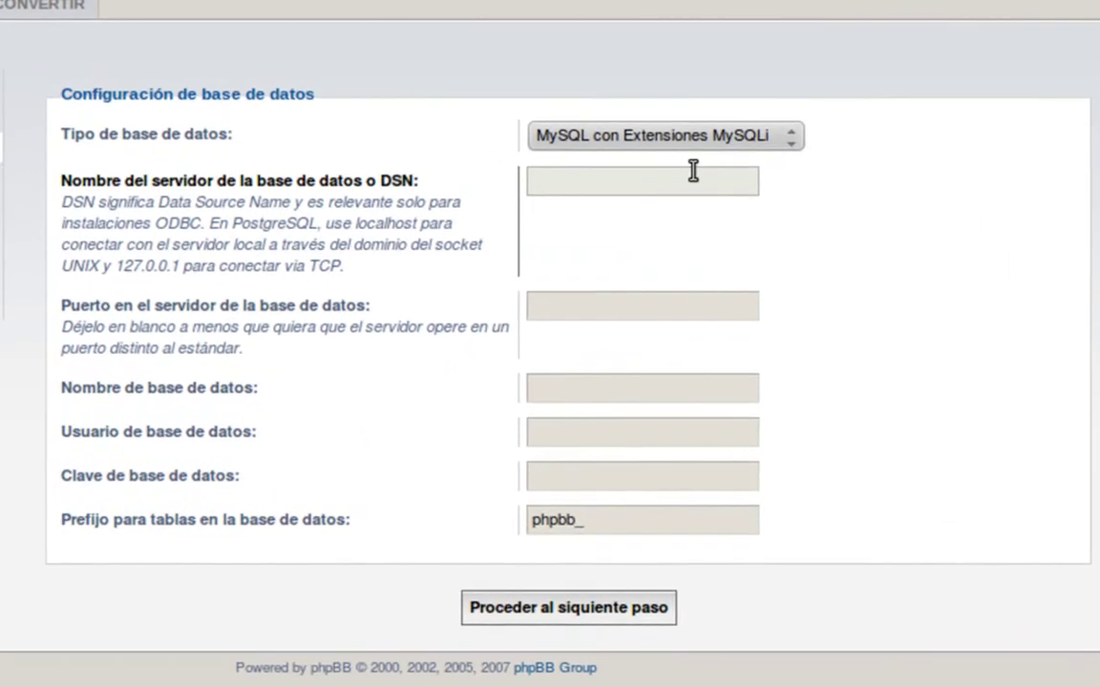
- Enter database foro with user root, pass the connection test, and continue to administrator setup
{"action": "left_click", "coordinate": [706, 248]}
{"action": "left_click", "coordinate": [694, 310]}
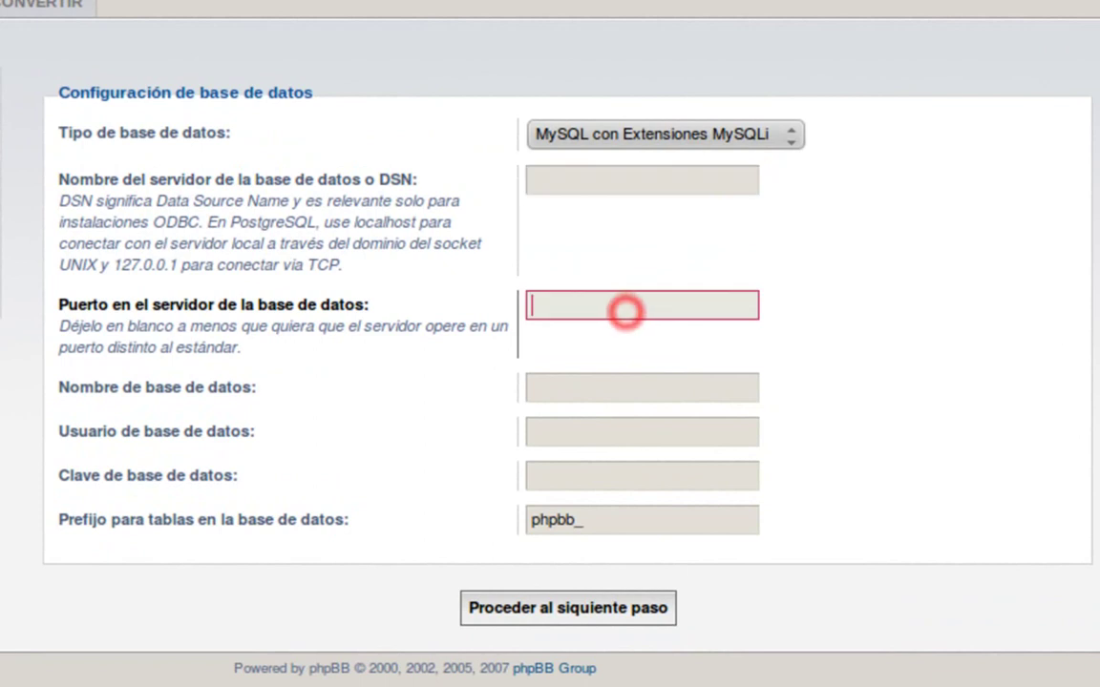
{"action": "left_click", "coordinate": [598, 385]}
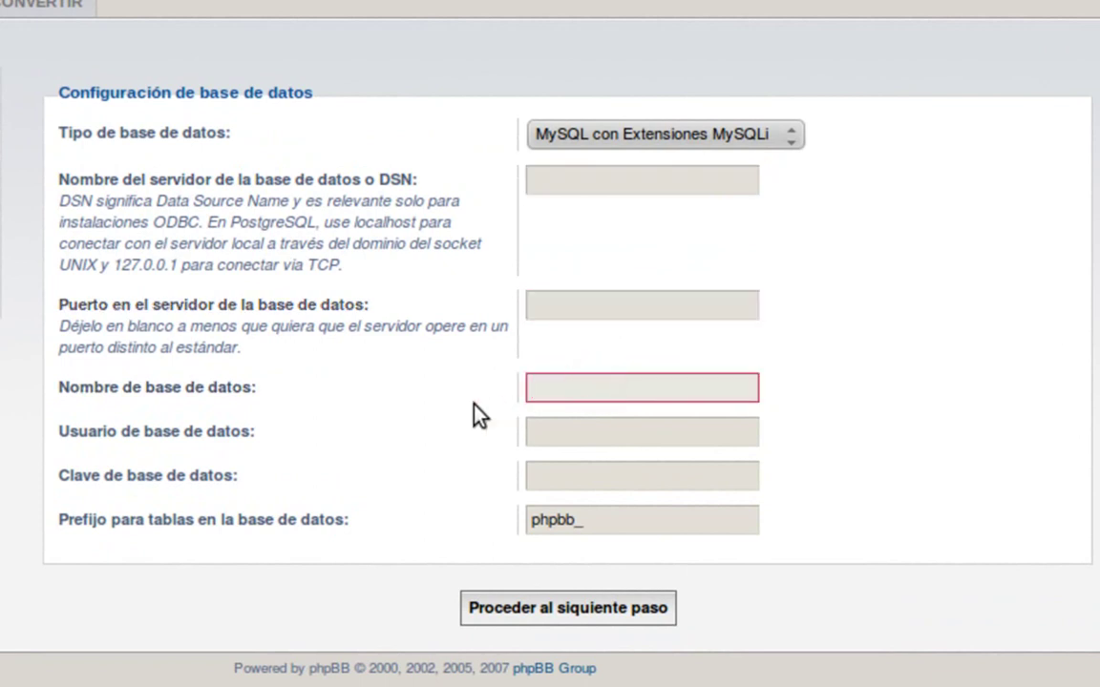
{"action": "type", "text": "foro"}
{"action": "left_click", "coordinate": [569, 437]}
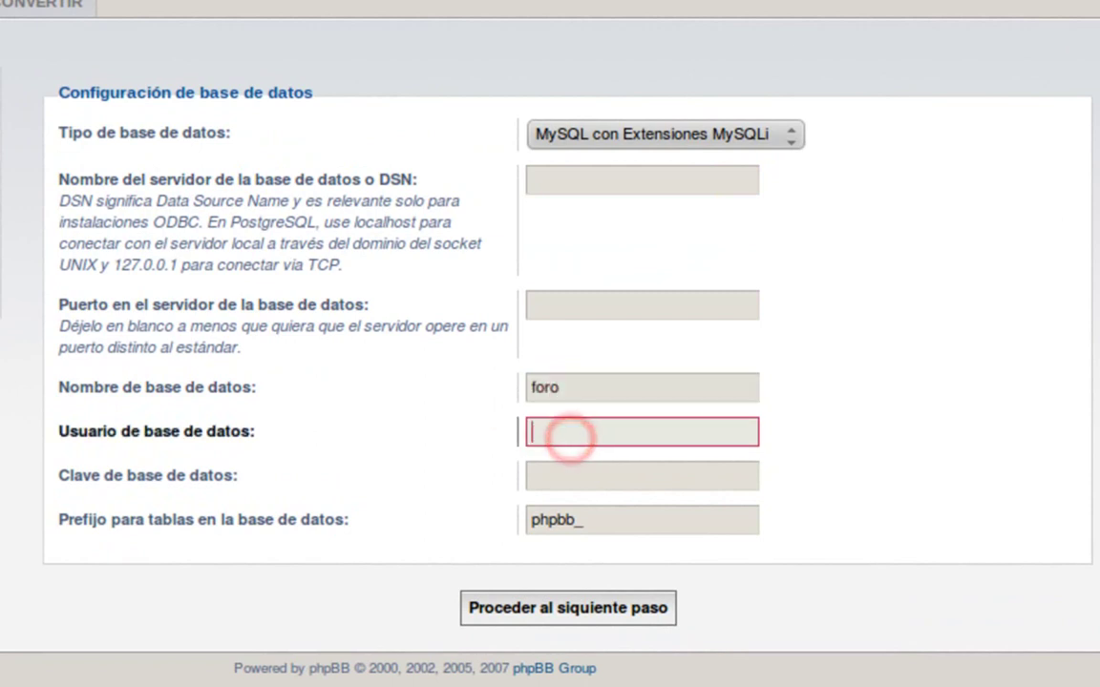
{"action": "type", "text": "root"}
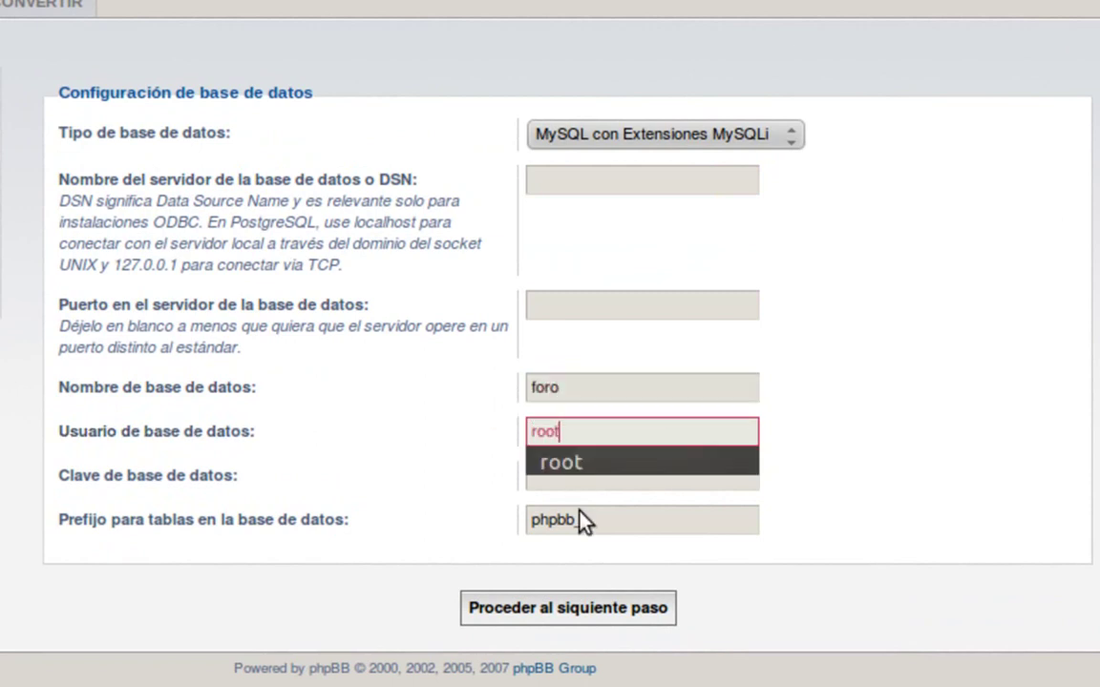
{"action": "left_click", "coordinate": [599, 487]}
{"action": "left_click", "coordinate": [601, 520]}
{"action": "left_click", "coordinate": [581, 608]}
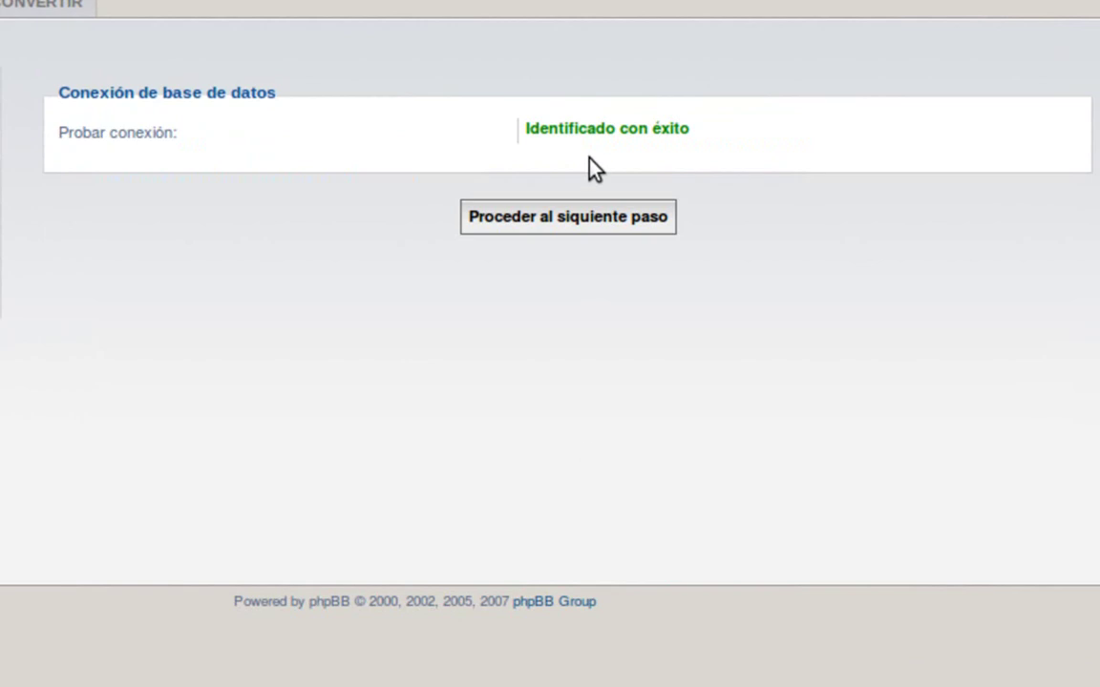
{"action": "left_click", "coordinate": [584, 218]}
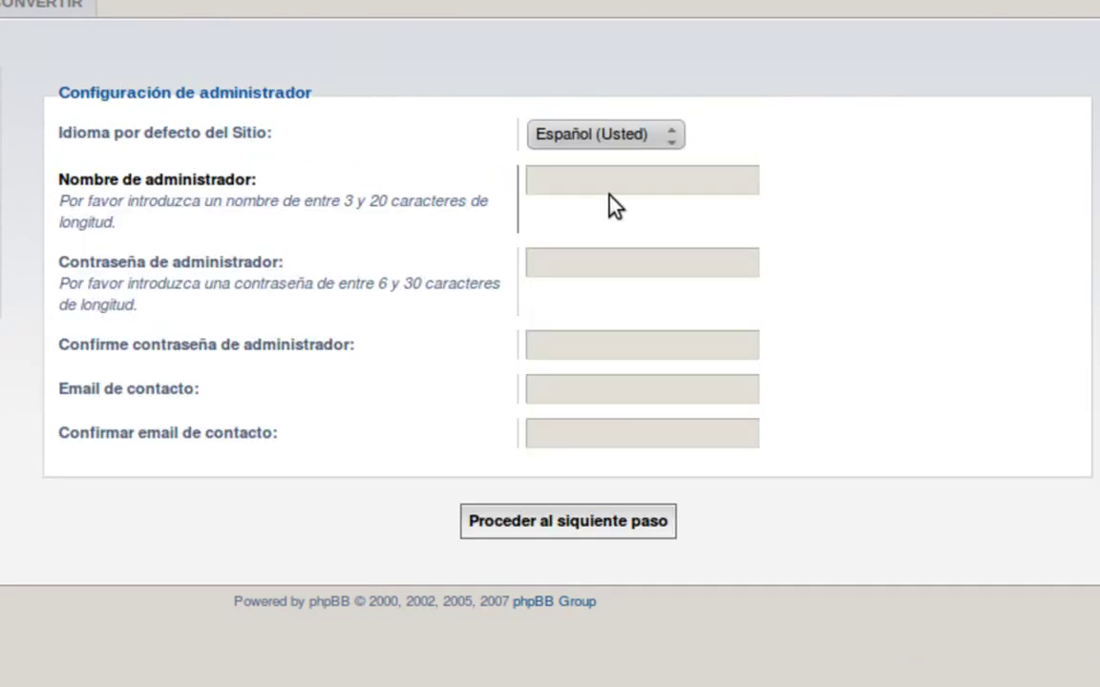
- Keep Español (Usted) as site language and enter the administrator name, password and confirmation
{"action": "left_click", "coordinate": [667, 139]}
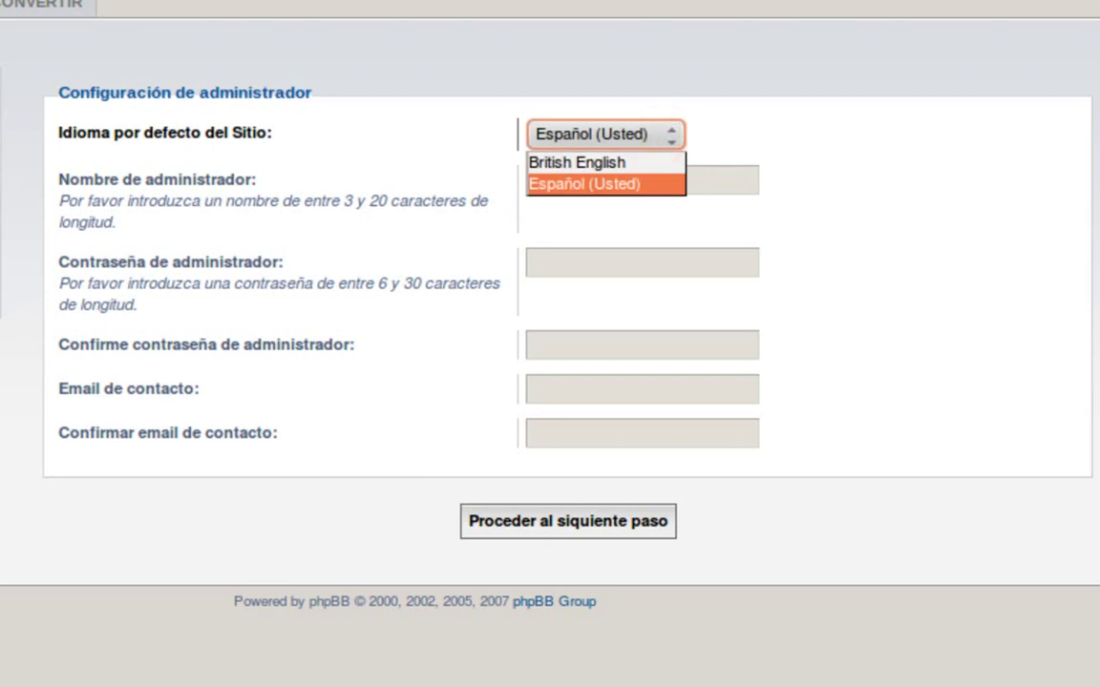
{"action": "left_click", "coordinate": [667, 134]}
{"action": "left_click", "coordinate": [637, 175]}
{"action": "type", "text": "ENSASKE"}
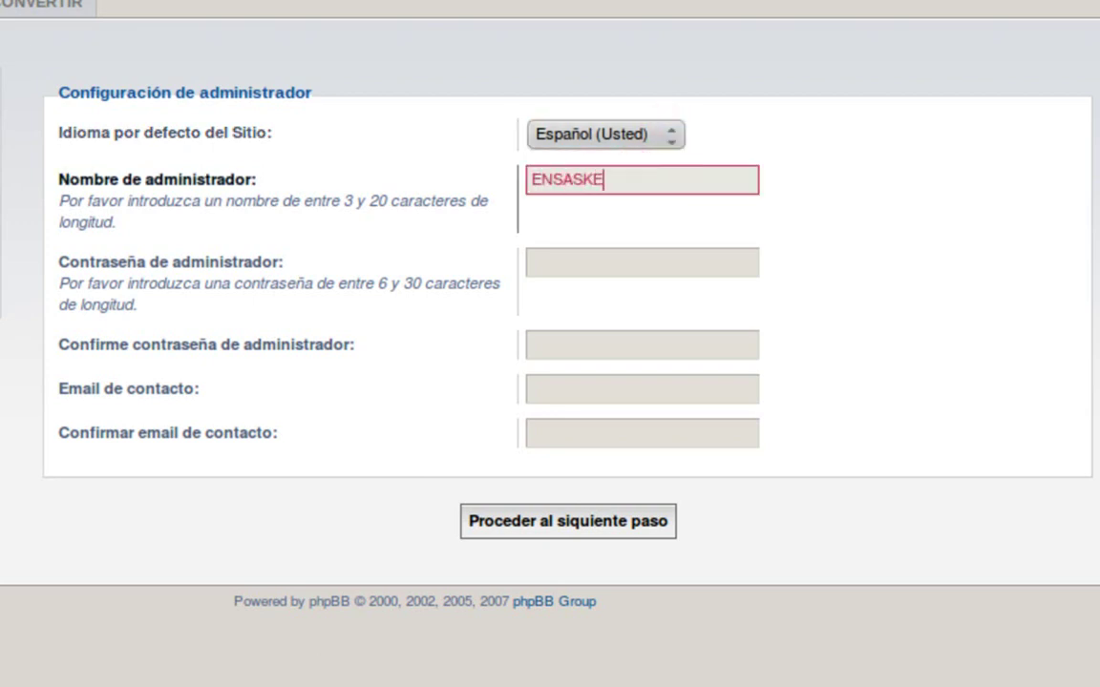
{"action": "left_click", "coordinate": [574, 265]}
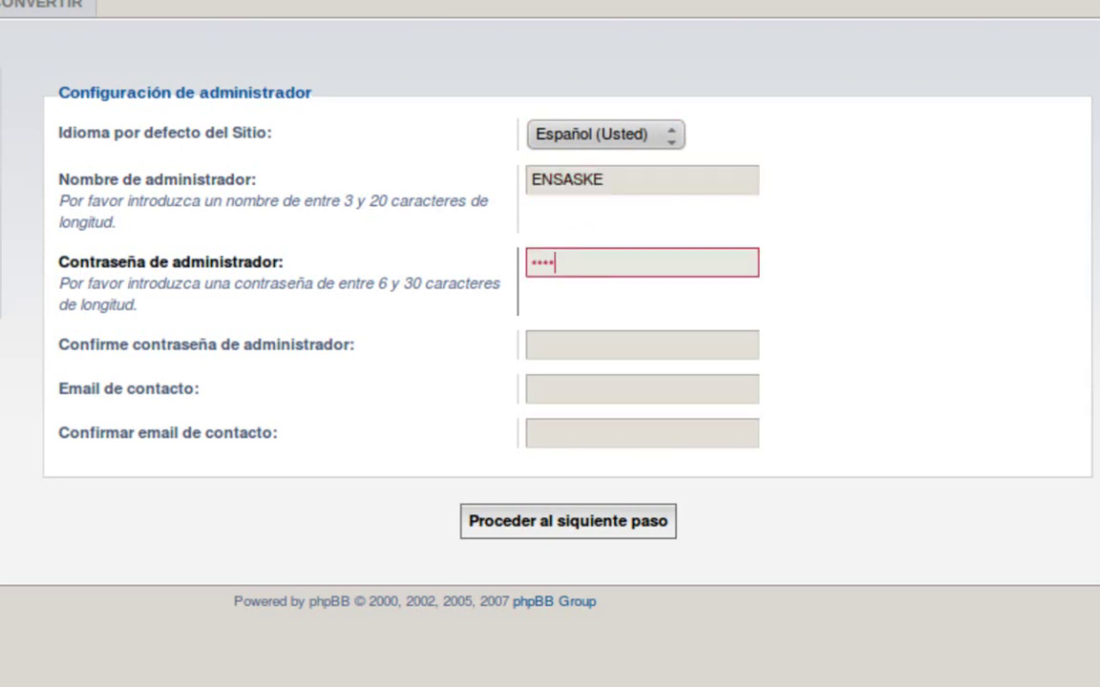
{"action": "type", "text": "*"}
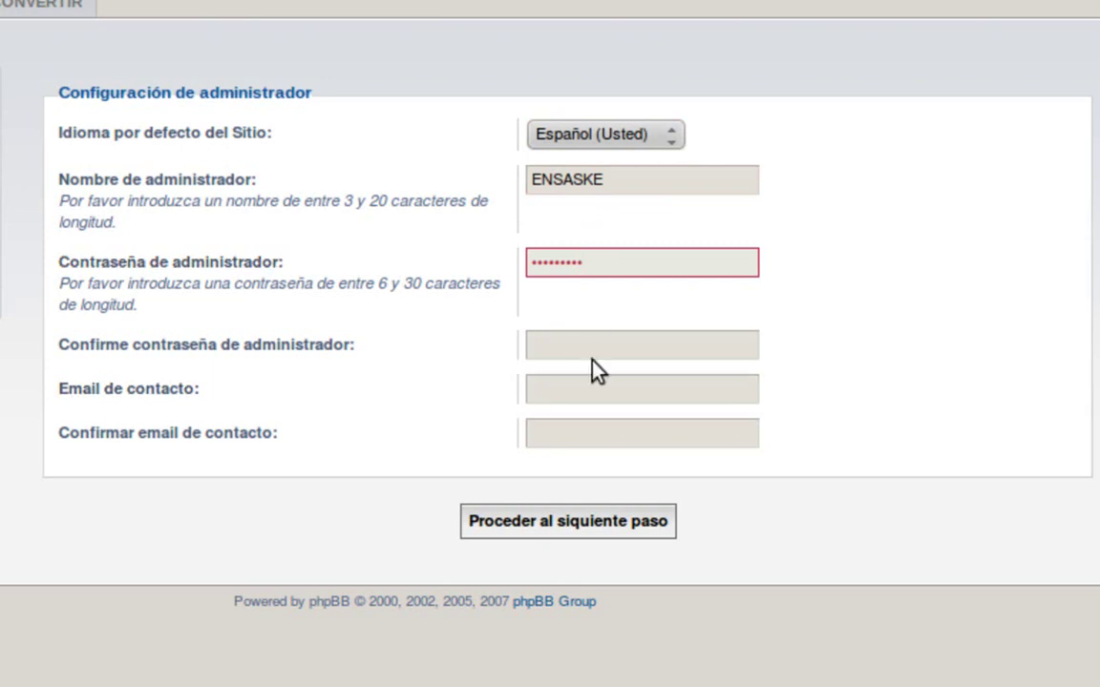
{"action": "left_click", "coordinate": [594, 351]}
{"action": "type", "text": "*********"}
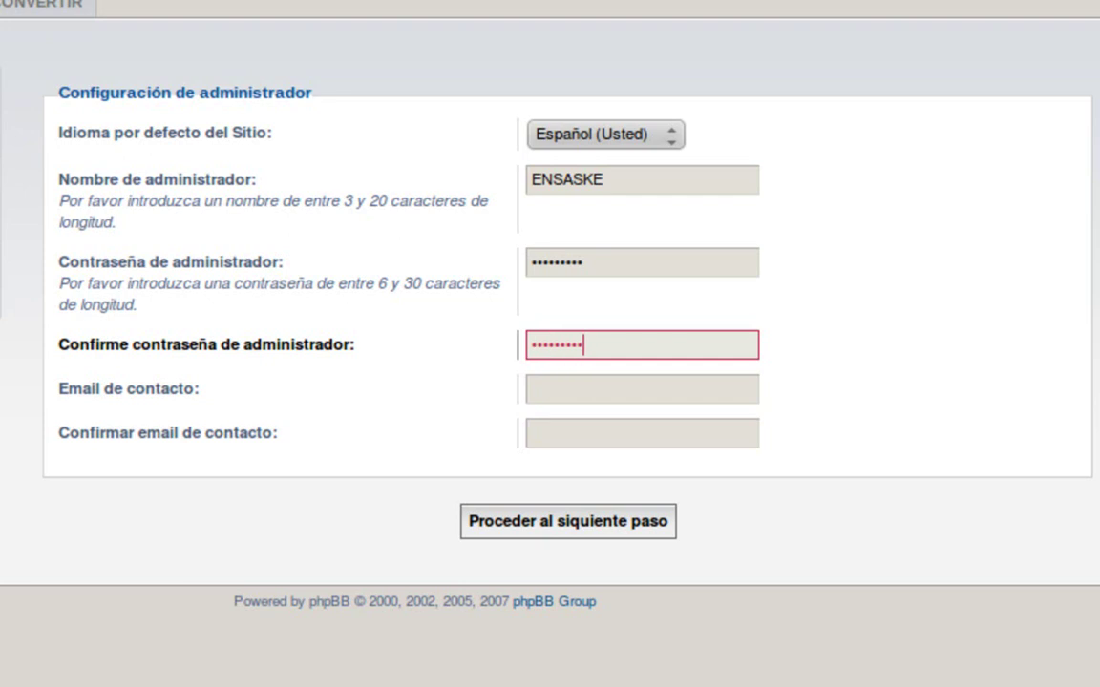
- Enter the contact e-mail address in both e-mail fields and submit the administrator details
{"action": "left_click", "coordinate": [582, 396]}
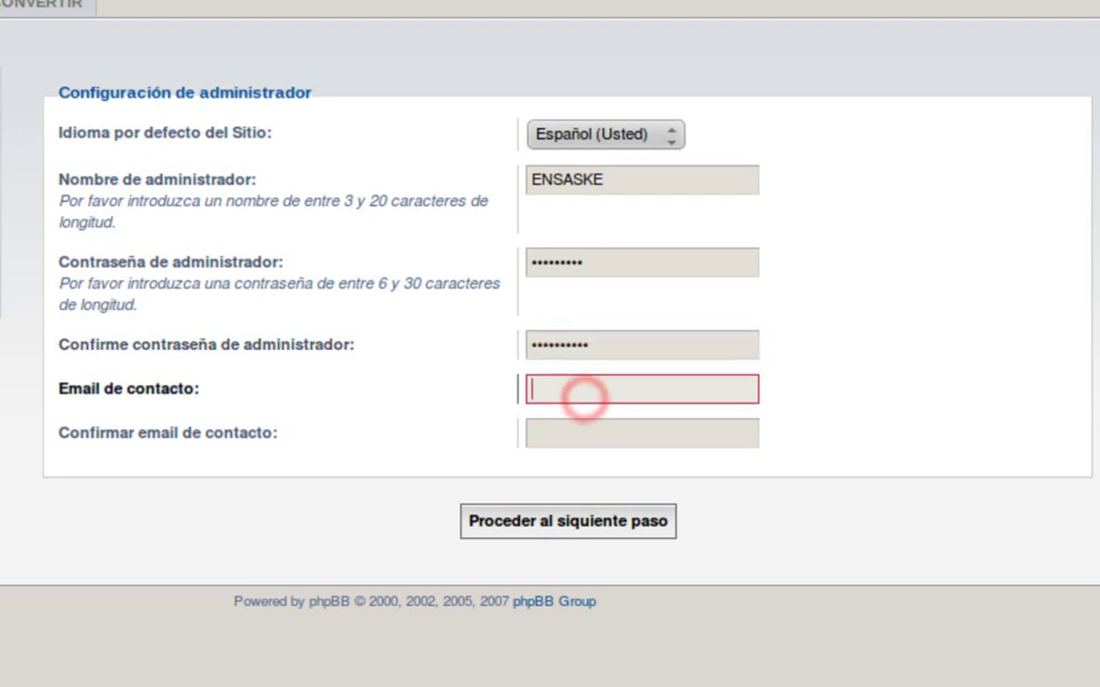
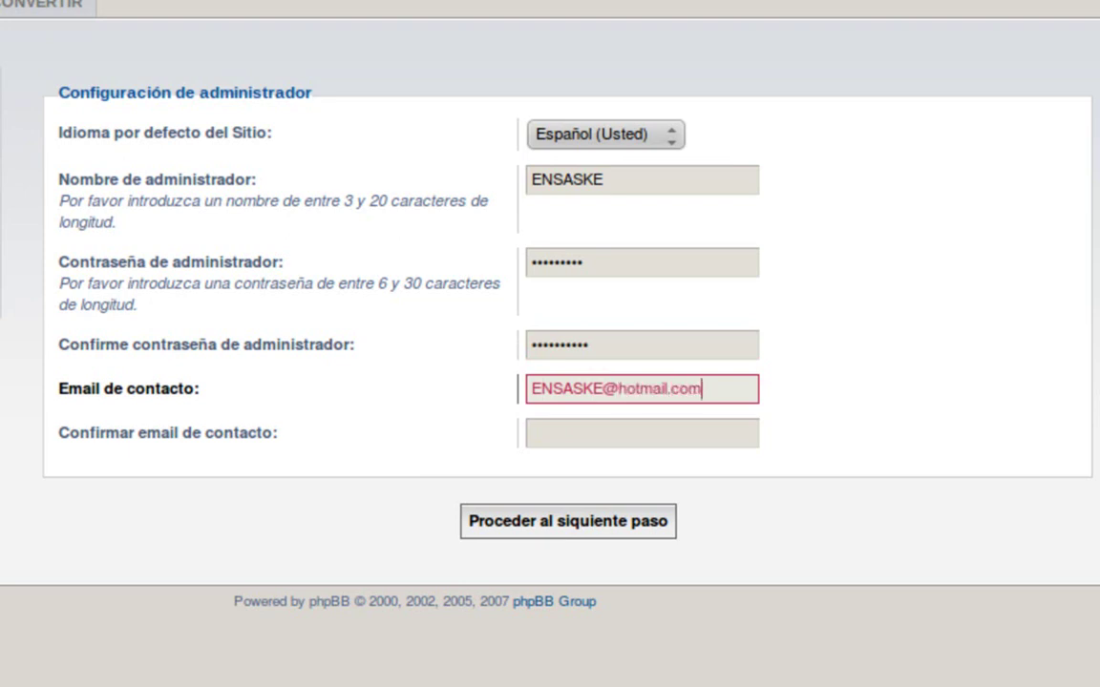
{"action": "key", "text": "Tab"}
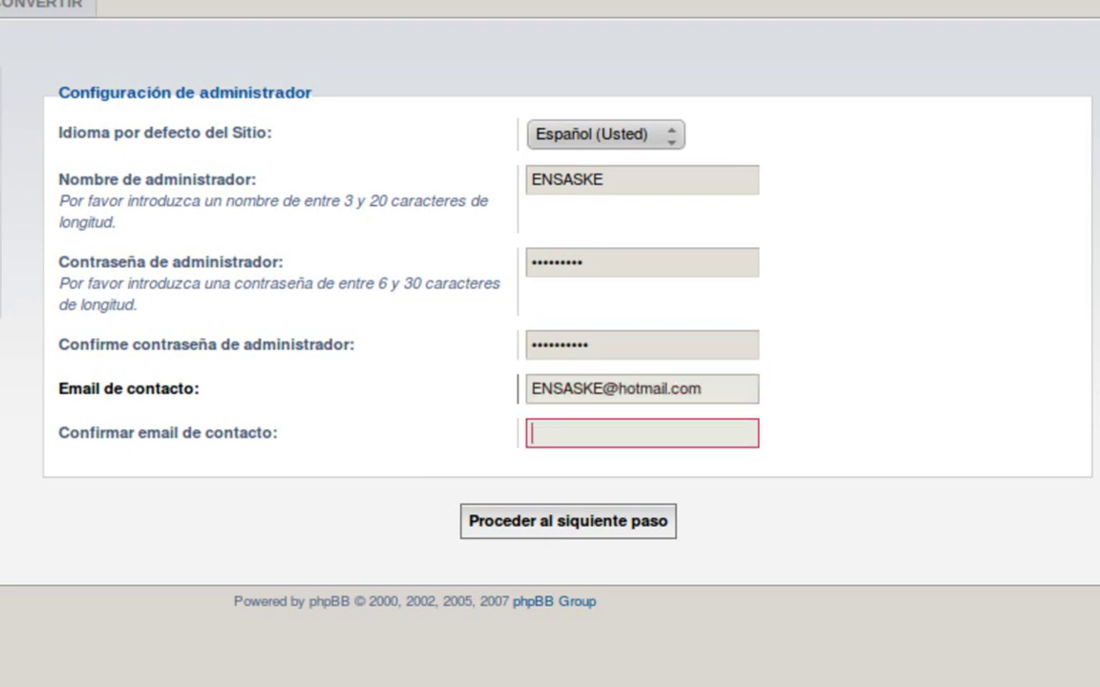
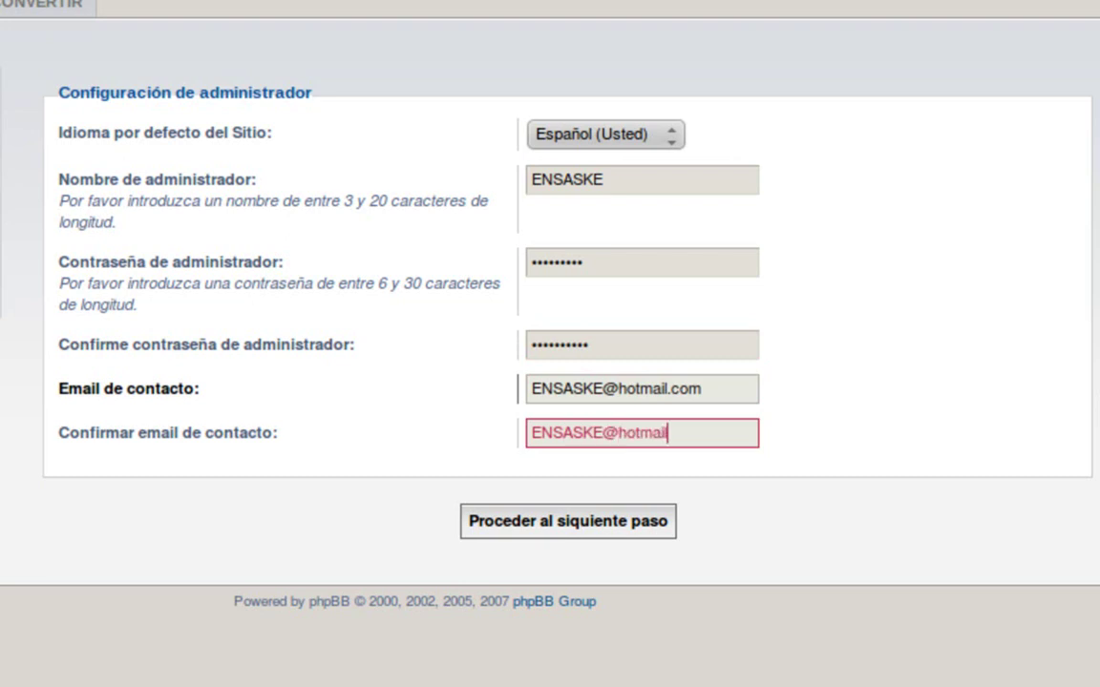
{"action": "left_click", "coordinate": [633, 516]}
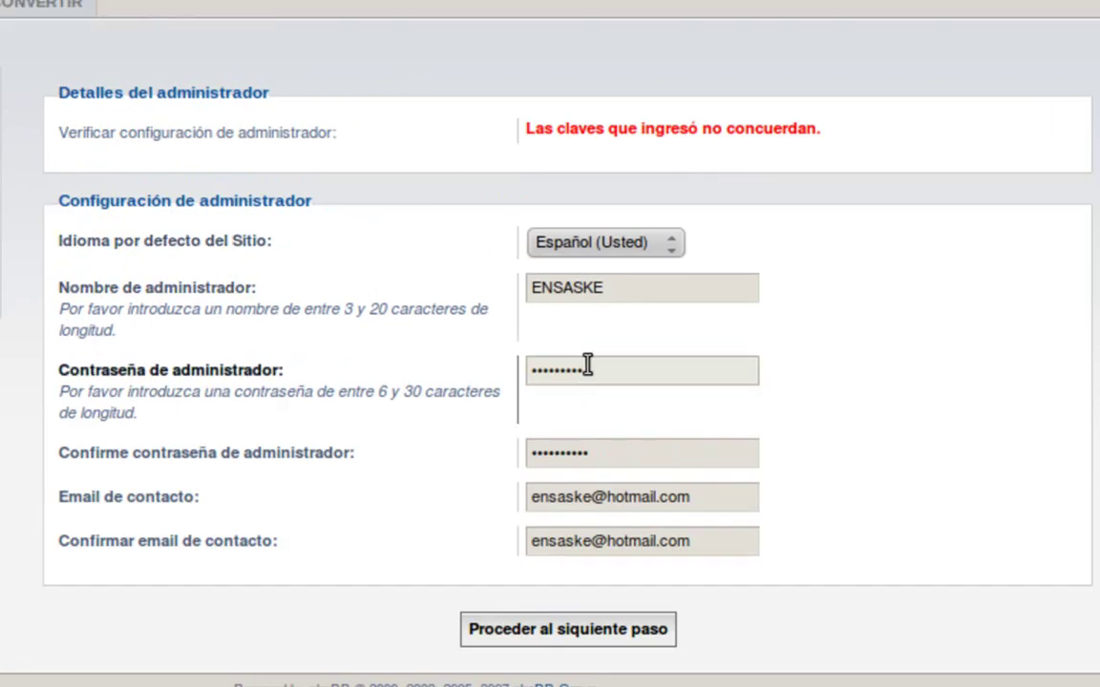
- Retype the same administrator password in both password fields, resubmit, and continue past the passed checks
{"action": "double_click", "coordinate": [584, 369]}
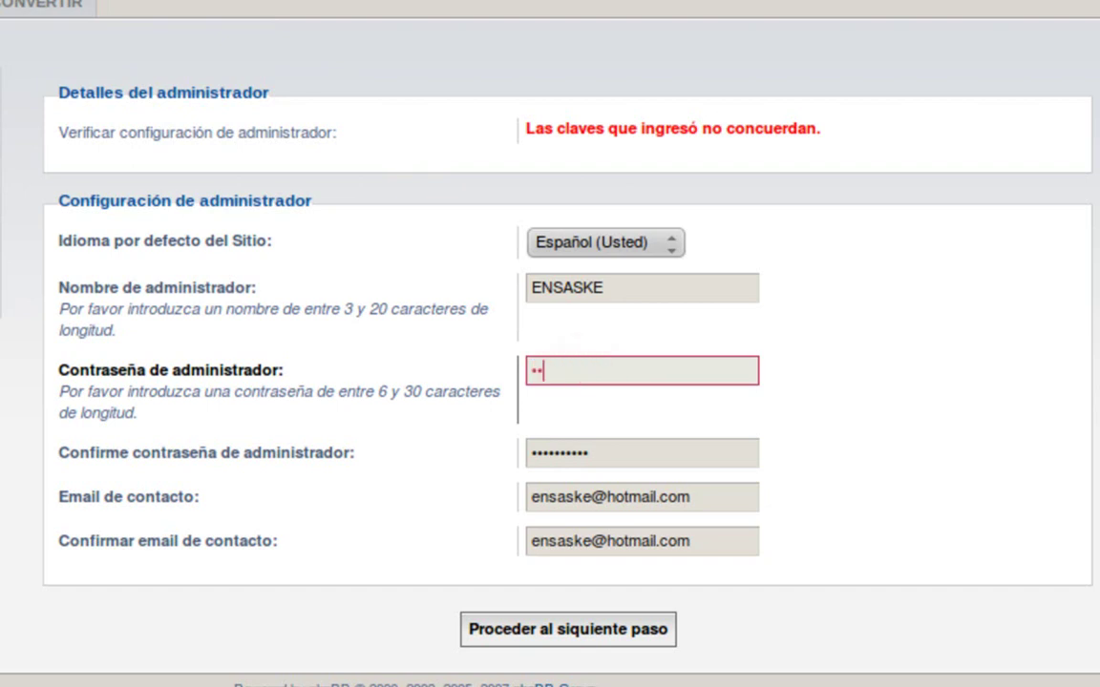
{"action": "double_click", "coordinate": [607, 447]}
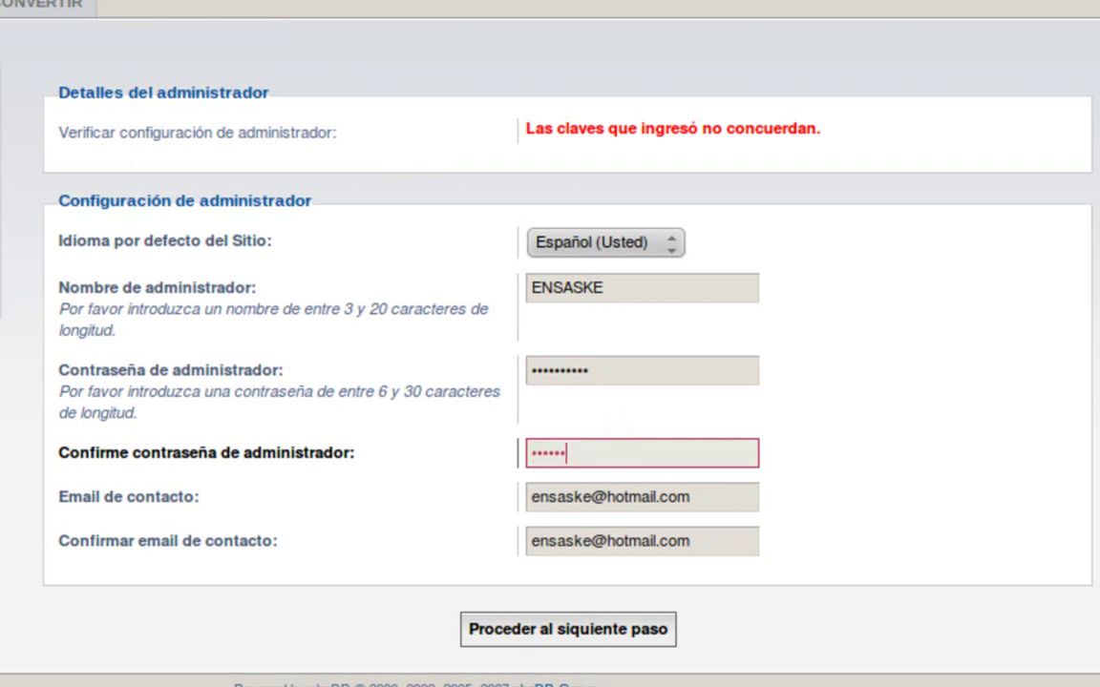
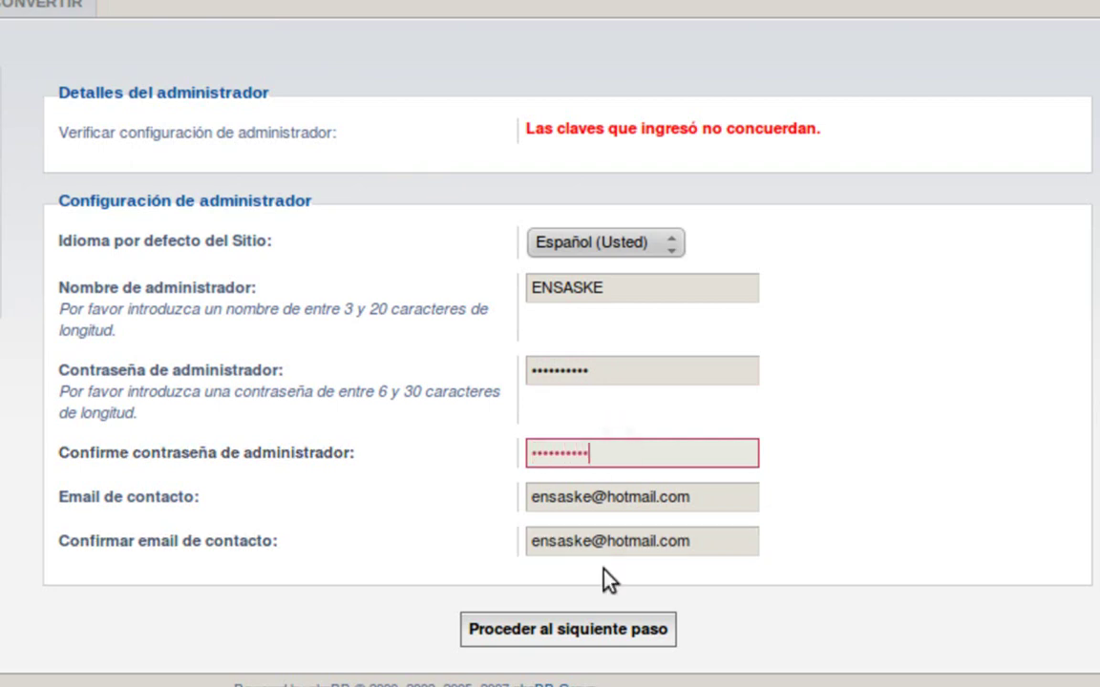
{"action": "left_click", "coordinate": [554, 626]}
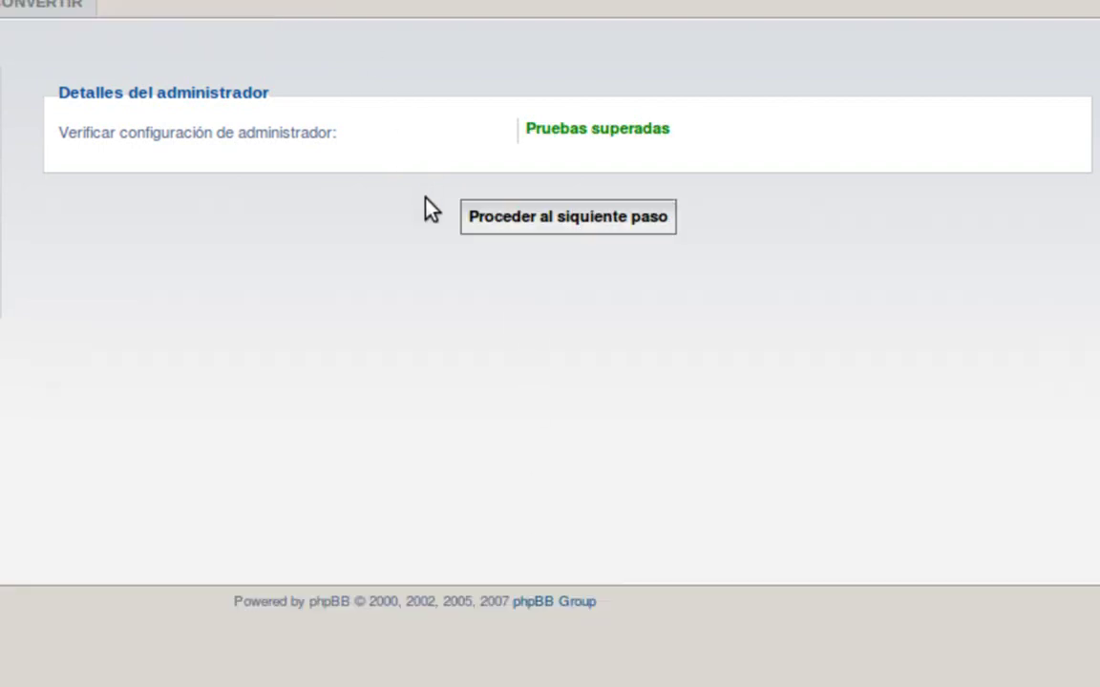
{"action": "left_click", "coordinate": [470, 216]}
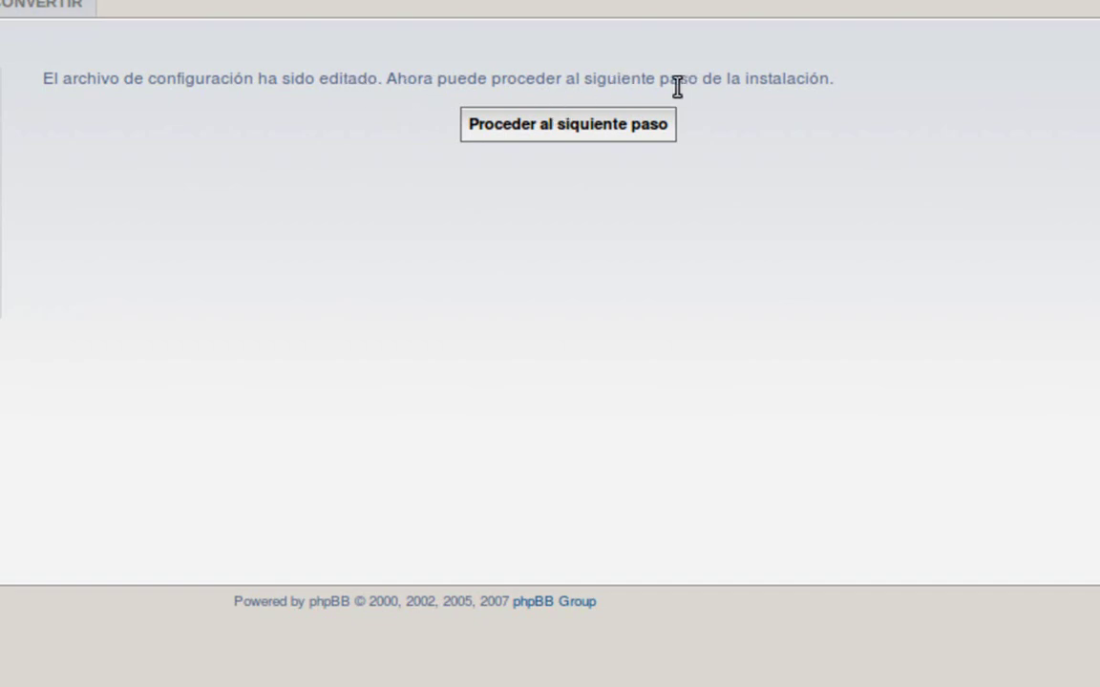
- Leave the Configuración de email and URL settings at their defaults and proceed to table creation
{"action": "left_click", "coordinate": [618, 124]}
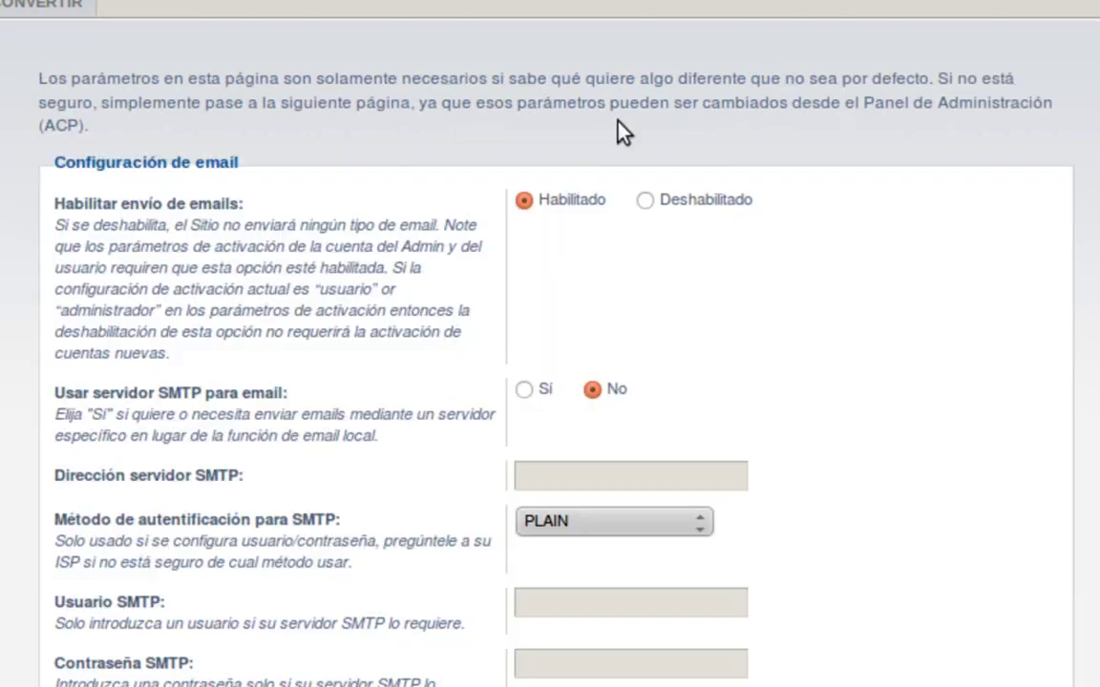
{"action": "scroll", "coordinate": [620, 131], "scroll_direction": "down", "scroll_amount": 3}
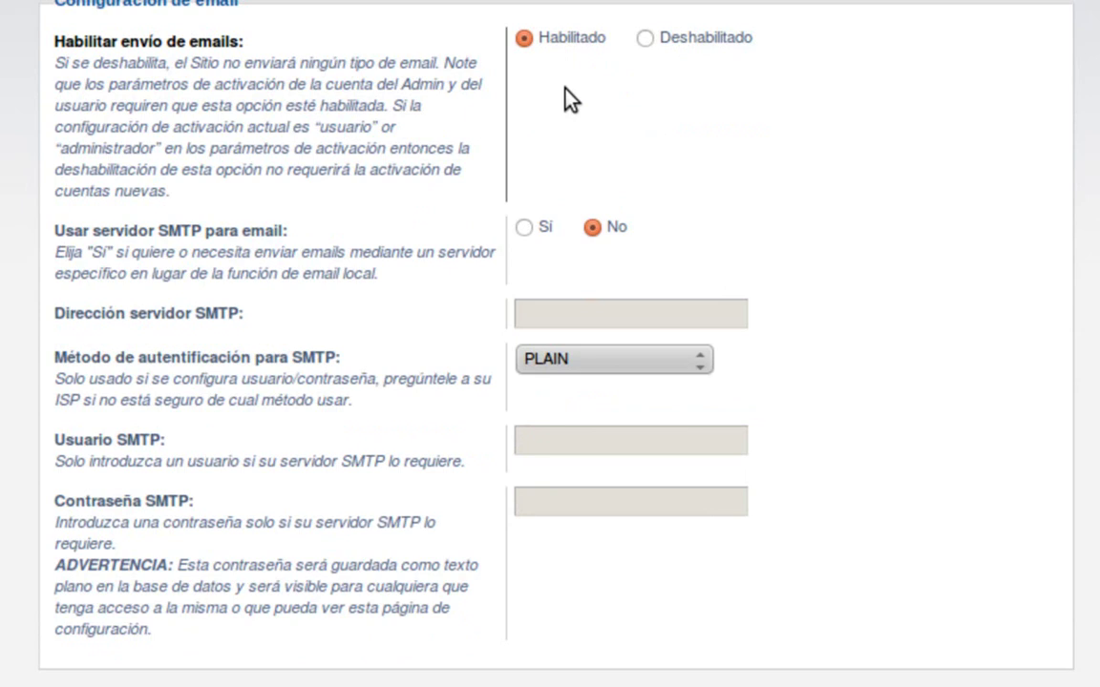
{"action": "scroll", "coordinate": [564, 88], "scroll_direction": "down", "scroll_amount": 5}
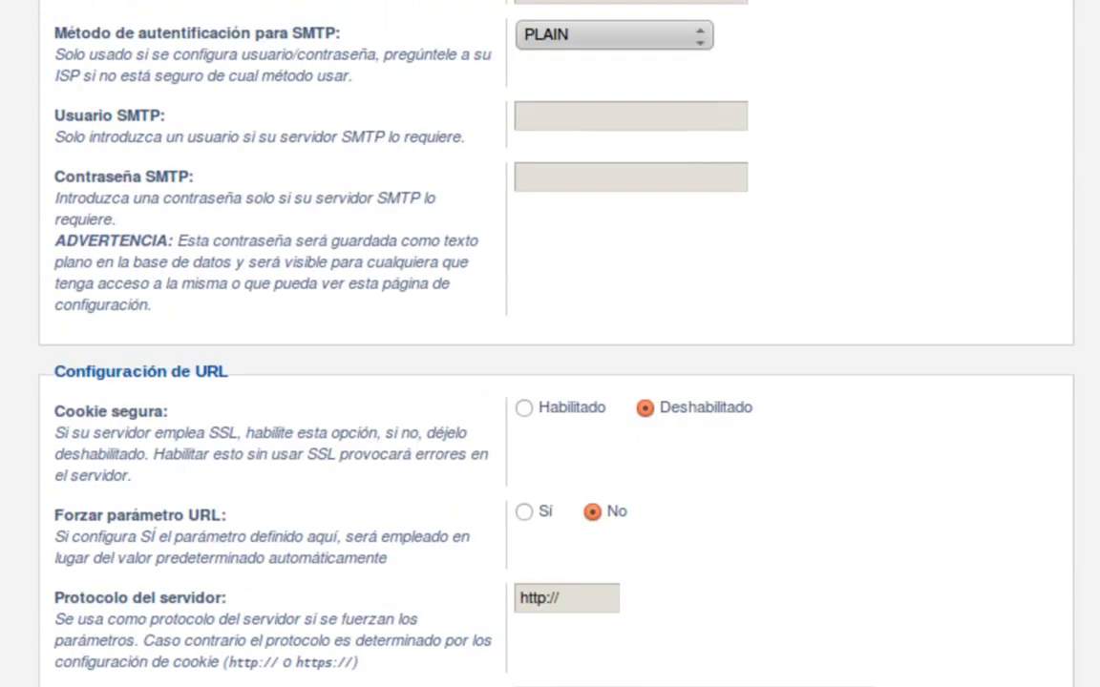
{"action": "scroll", "coordinate": [291, 110], "scroll_direction": "down", "scroll_amount": 5}
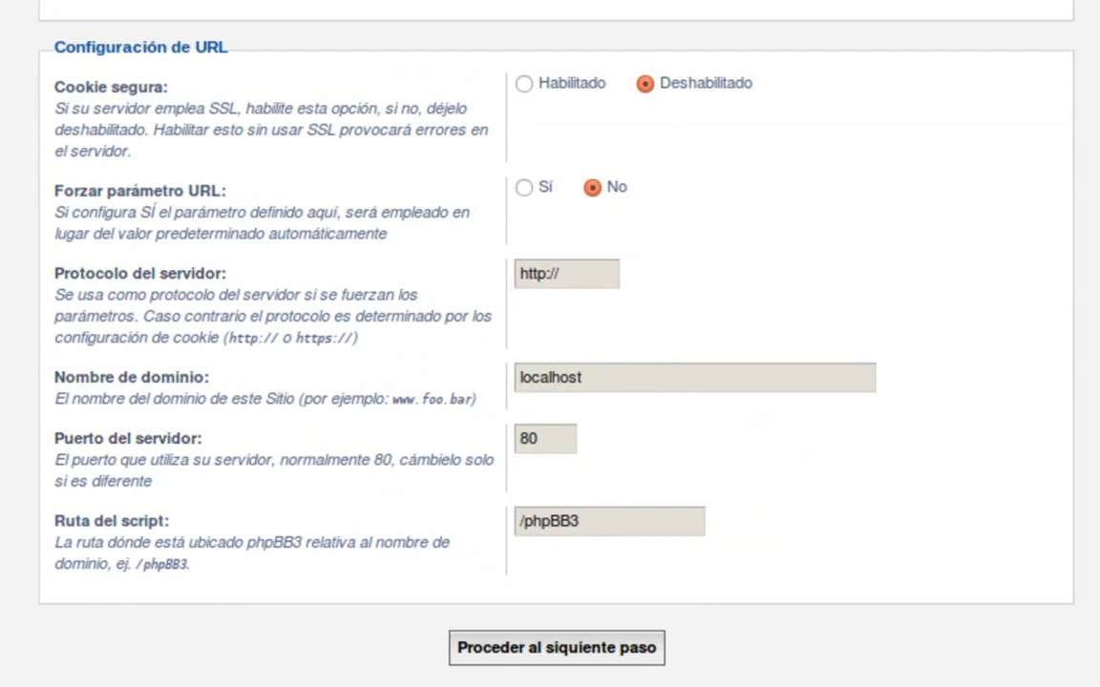
{"action": "left_click", "coordinate": [469, 656]}
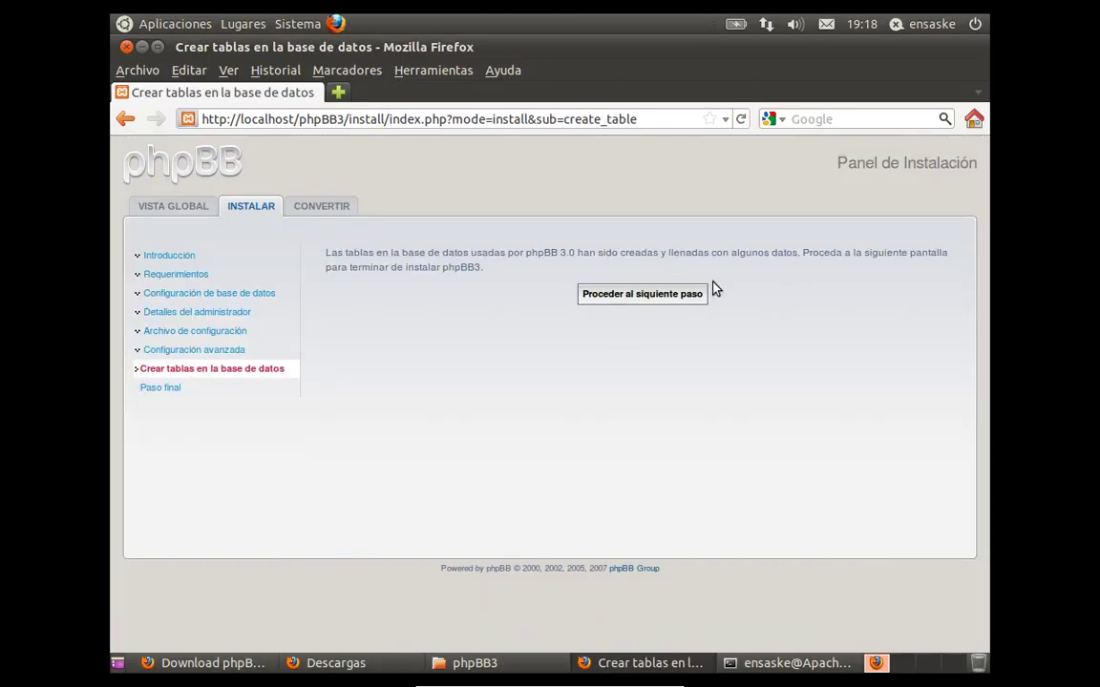
- Continue to Paso final and log in to the Administration Control Panel via Identificarse
{"action": "left_click", "coordinate": [654, 296]}
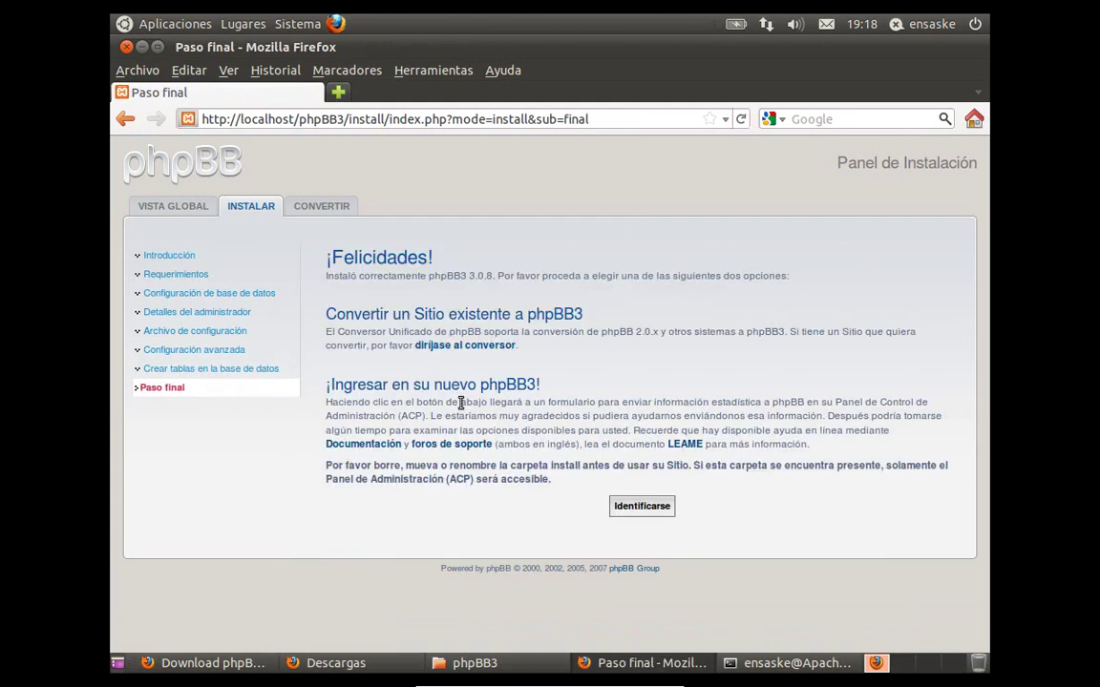
{"action": "left_click", "coordinate": [615, 504]}
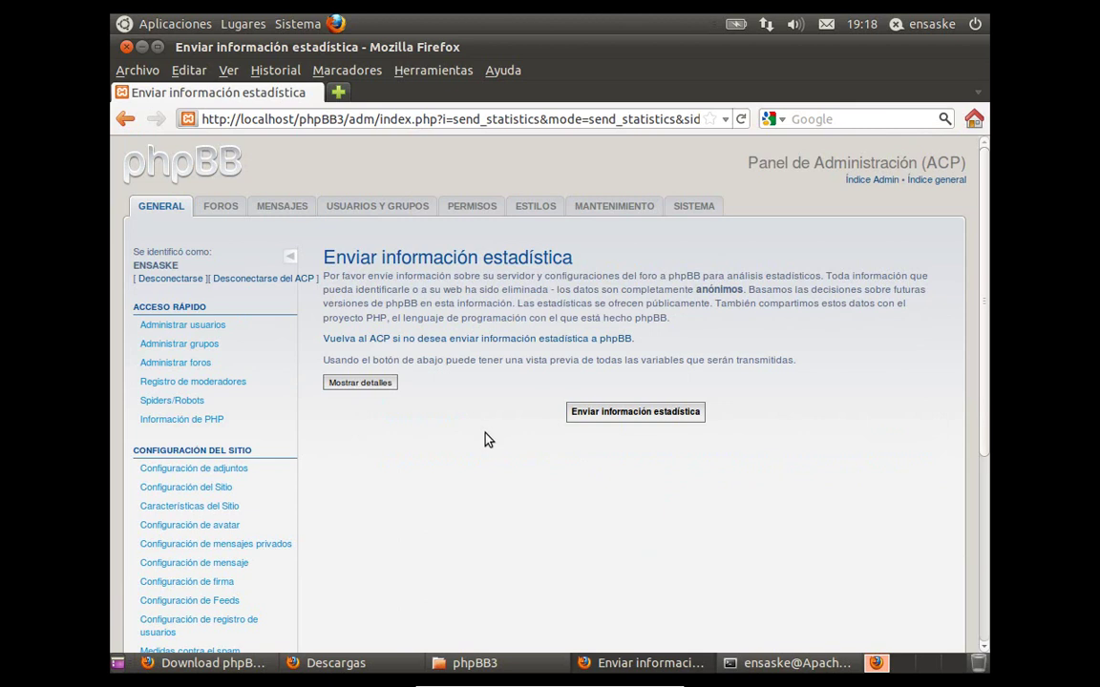
- Browse the FOROS, MENSAJES, USUARIOS Y GRUPOS and PERMISOS admin sections
{"action": "scroll", "coordinate": [508, 405], "scroll_direction": "down", "scroll_amount": 8}
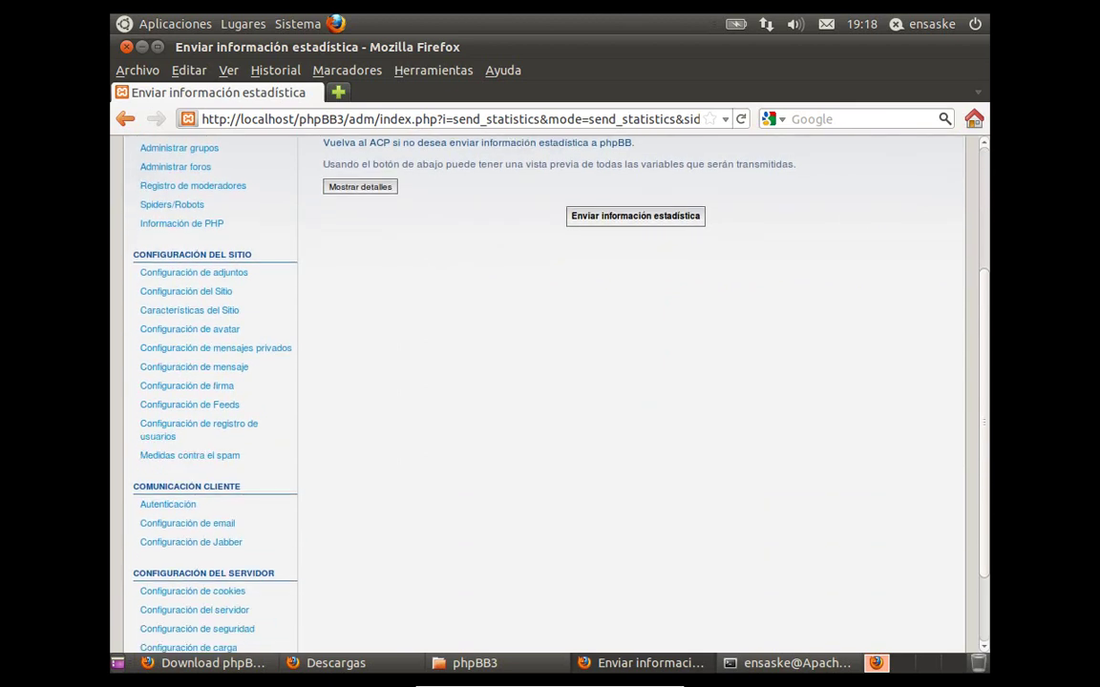
{"action": "scroll", "coordinate": [509, 405], "scroll_direction": "up", "scroll_amount": 8}
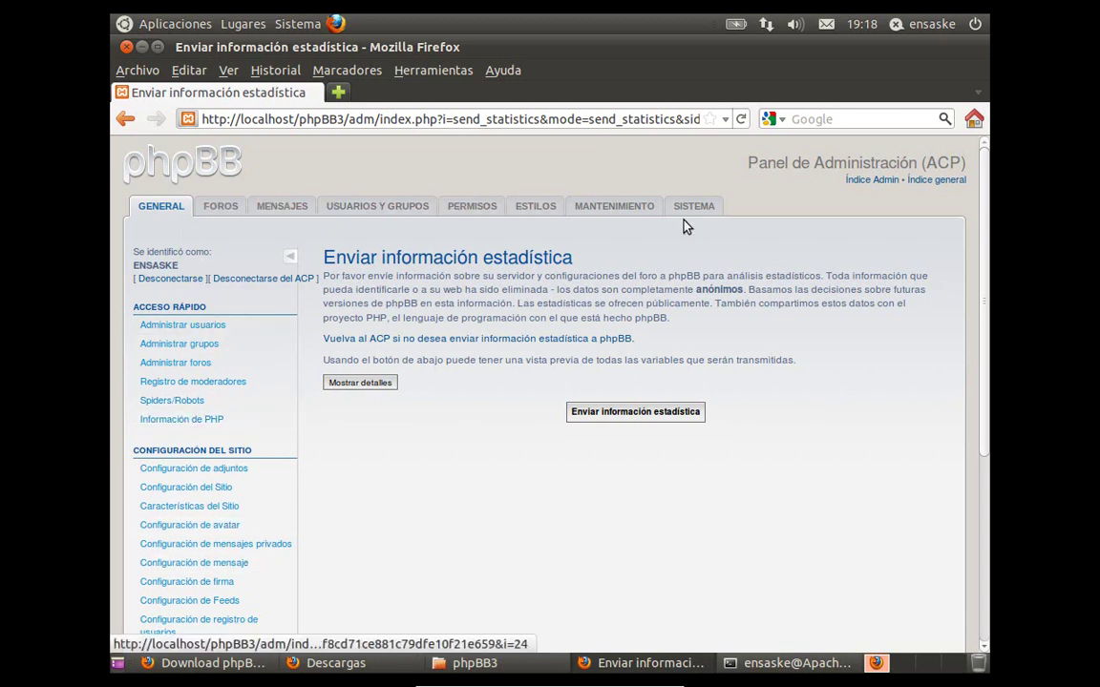
{"action": "left_click", "coordinate": [222, 207]}
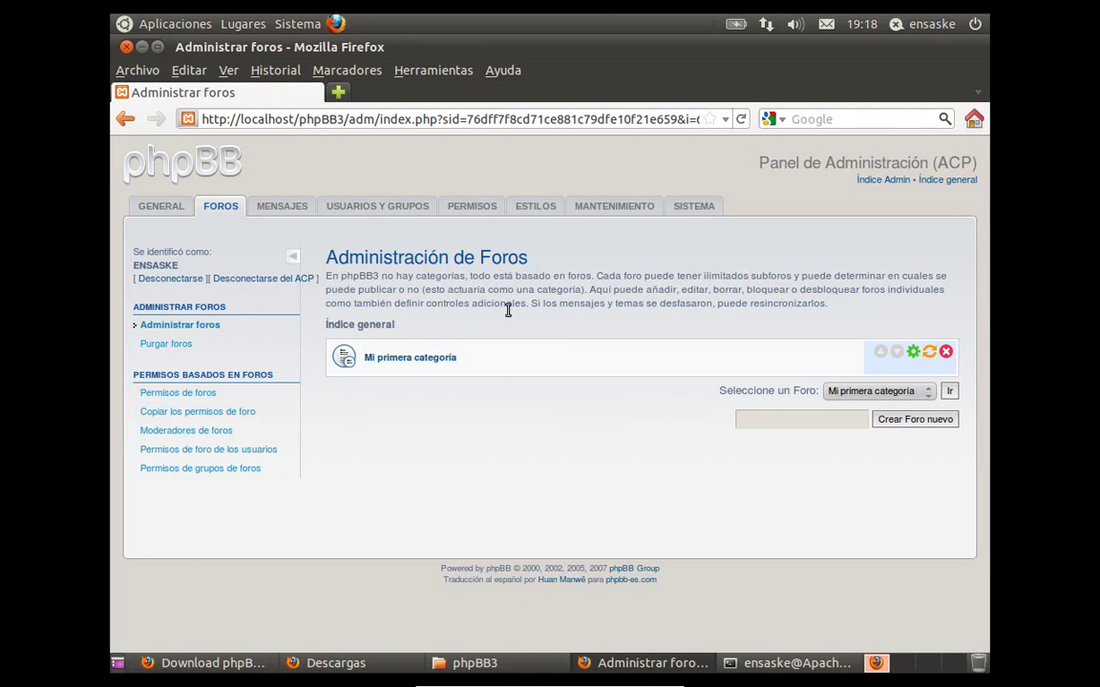
{"action": "left_click", "coordinate": [276, 208]}
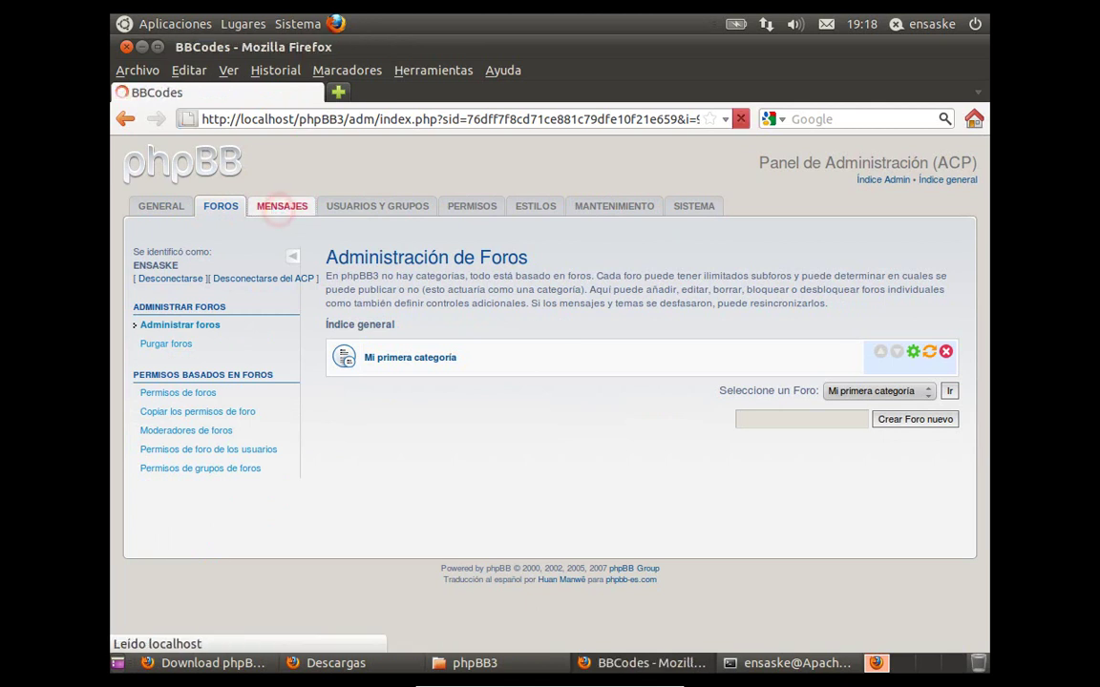
{"action": "left_click", "coordinate": [352, 210]}
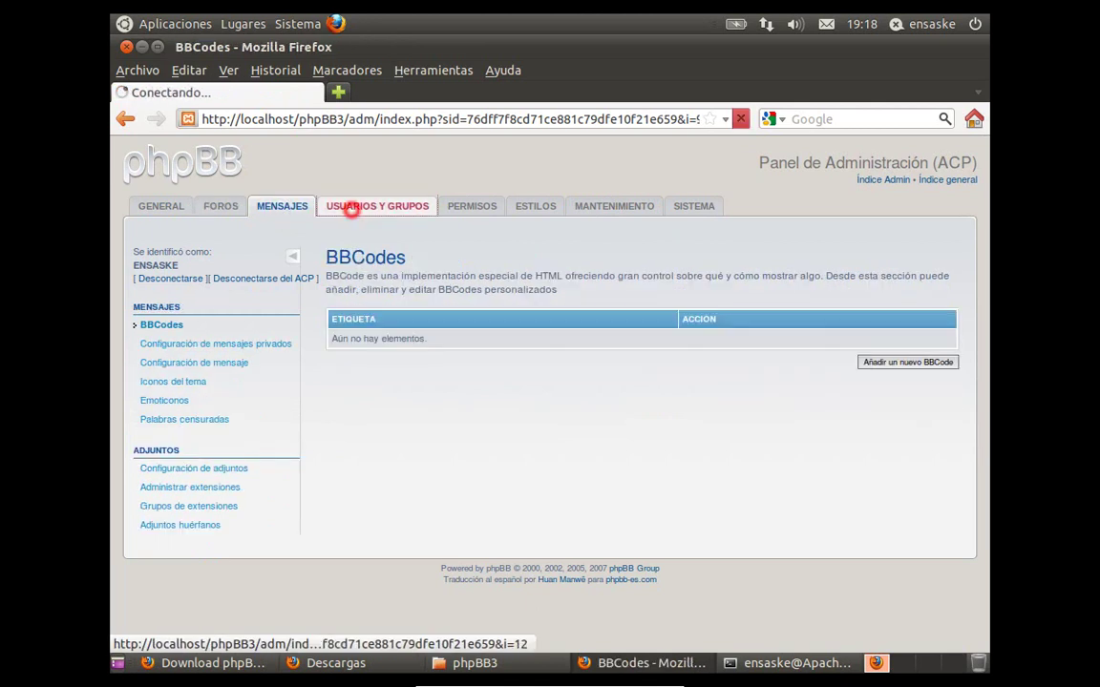
{"action": "left_click", "coordinate": [481, 213]}
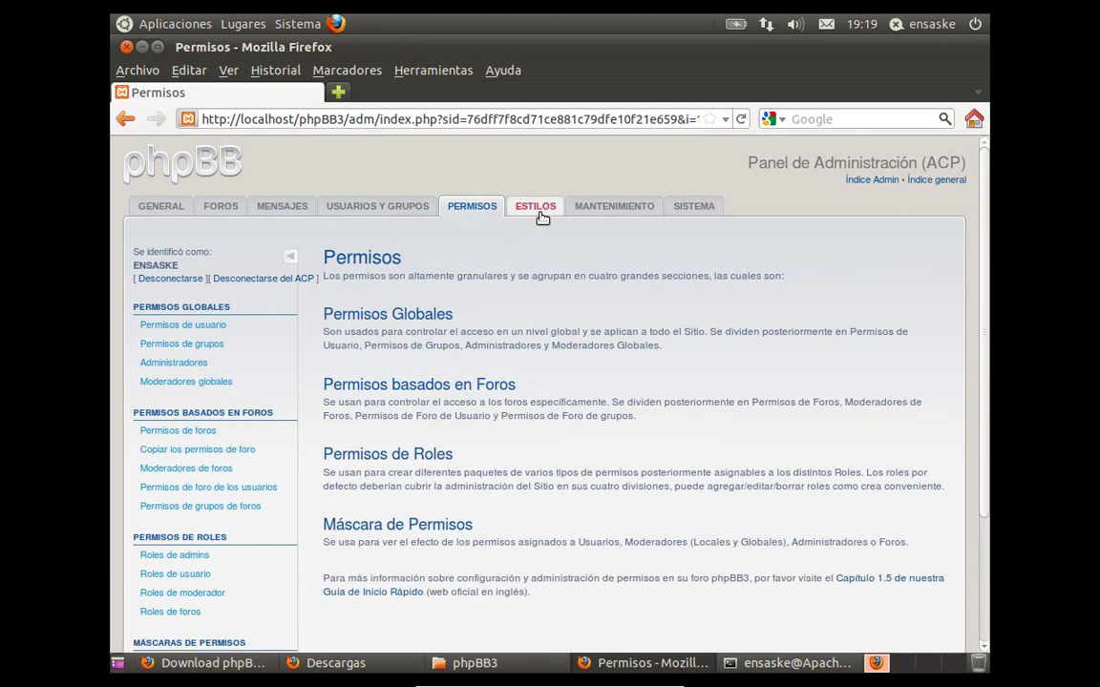
- Browse the ESTILOS, MANTENIMIENTO and SISTEMA sections, then review the GENERAL overview page
{"action": "left_click", "coordinate": [541, 215]}
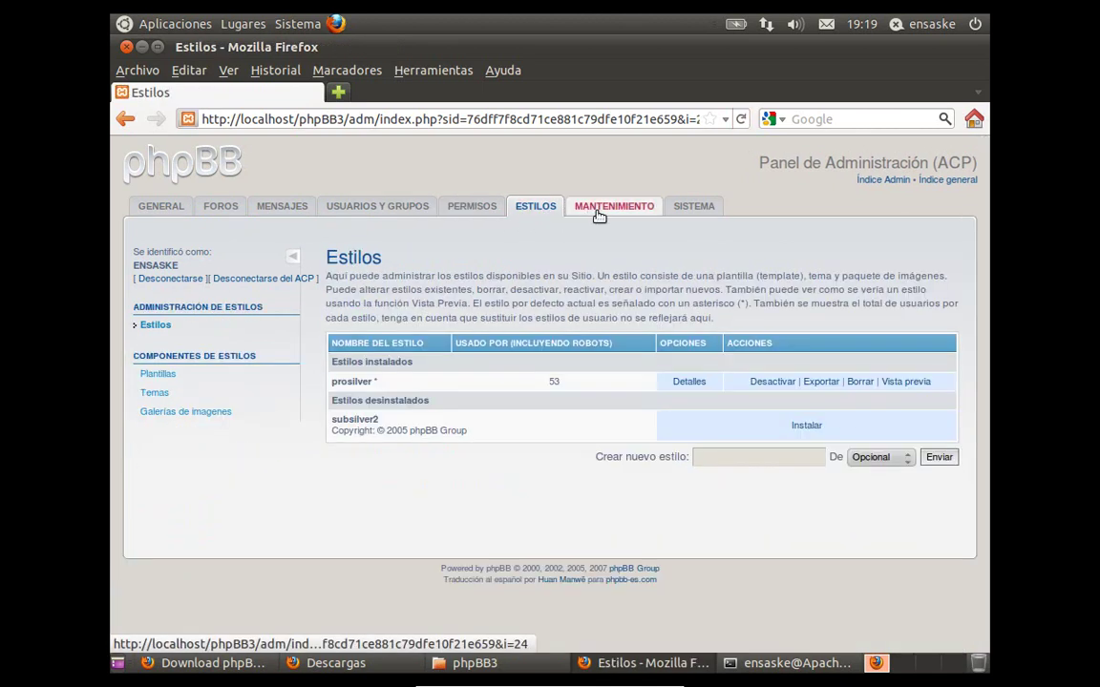
{"action": "left_click", "coordinate": [599, 213]}
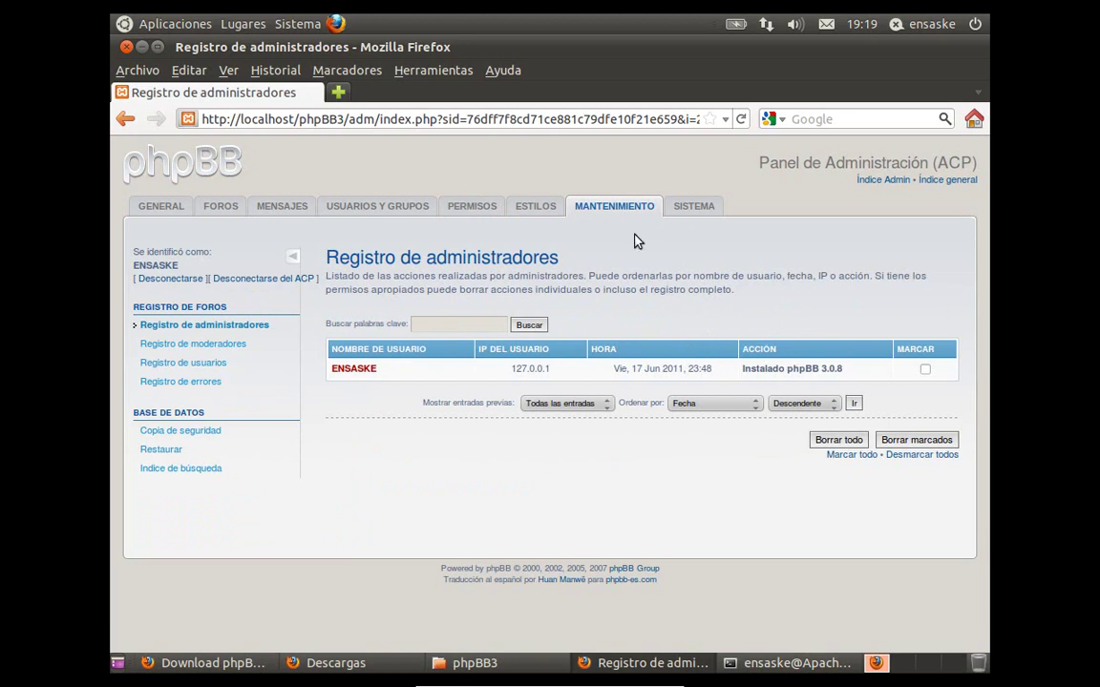
{"action": "left_click", "coordinate": [689, 206]}
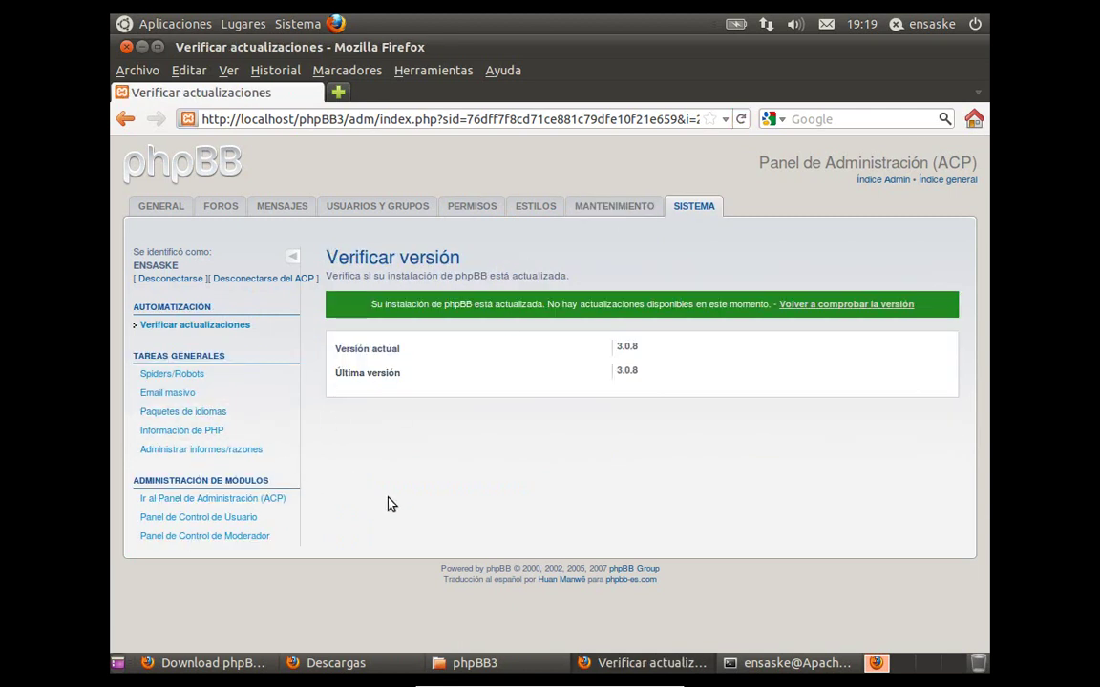
{"action": "left_click", "coordinate": [160, 207]}
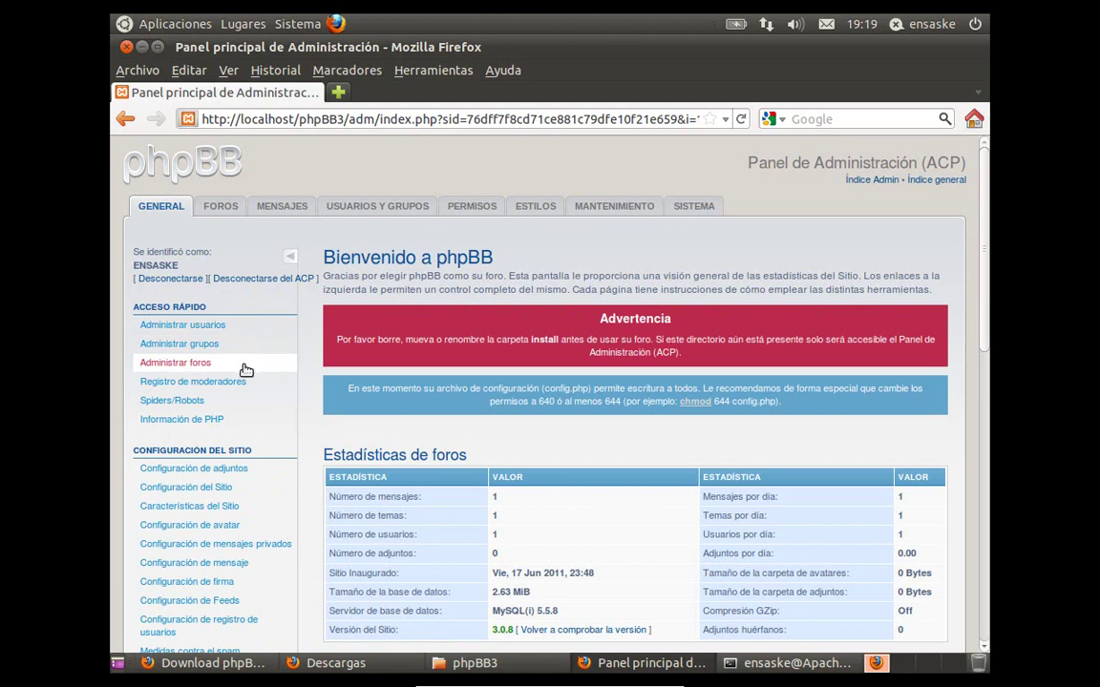
{"action": "scroll", "coordinate": [219, 343], "scroll_direction": "down", "scroll_amount": 1}
{"action": "scroll", "coordinate": [549, 381], "scroll_direction": "down", "scroll_amount": 8}
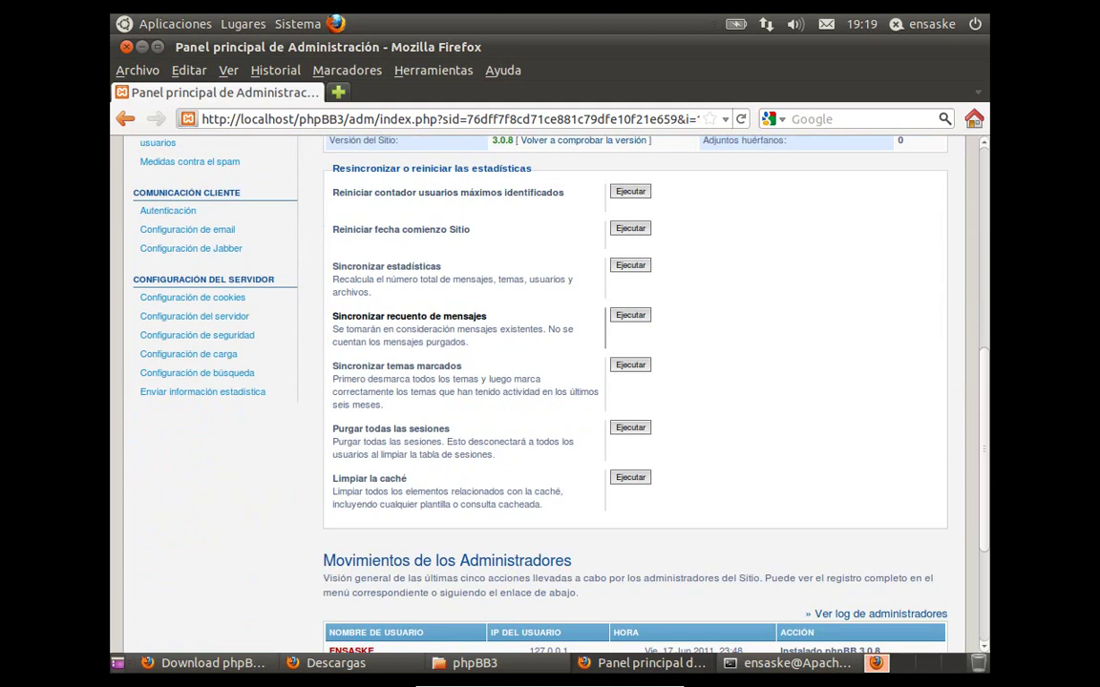
{"action": "scroll", "coordinate": [467, 348], "scroll_direction": "down", "scroll_amount": 4}
{"action": "scroll", "coordinate": [336, 341], "scroll_direction": "up", "scroll_amount": 15}
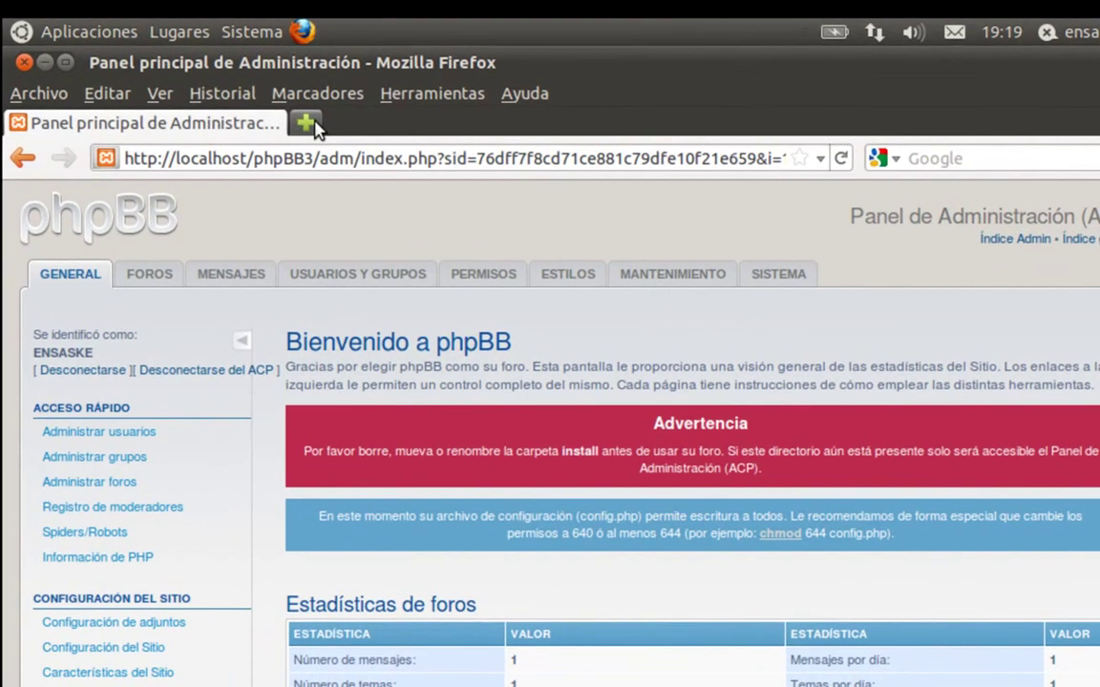
- Open a new Firefox tab and enter localhost/phpBB3 as its address
{"action": "left_click", "coordinate": [305, 124]}
{"action": "type", "text": "localhost"}
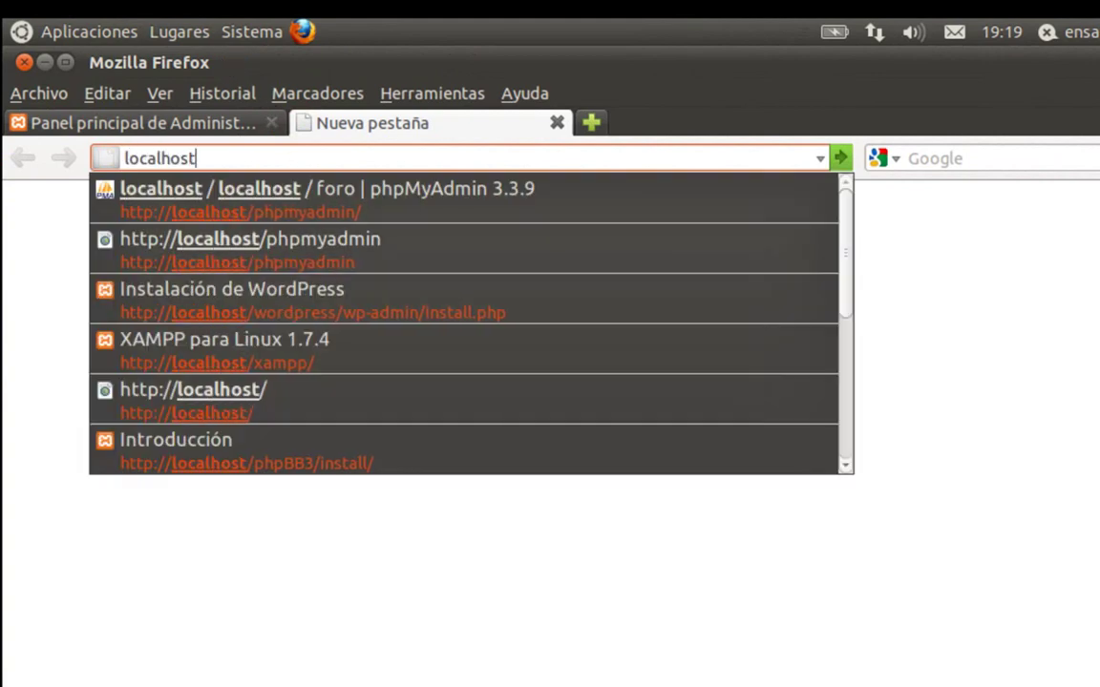
{"action": "type", "text": "/php"}
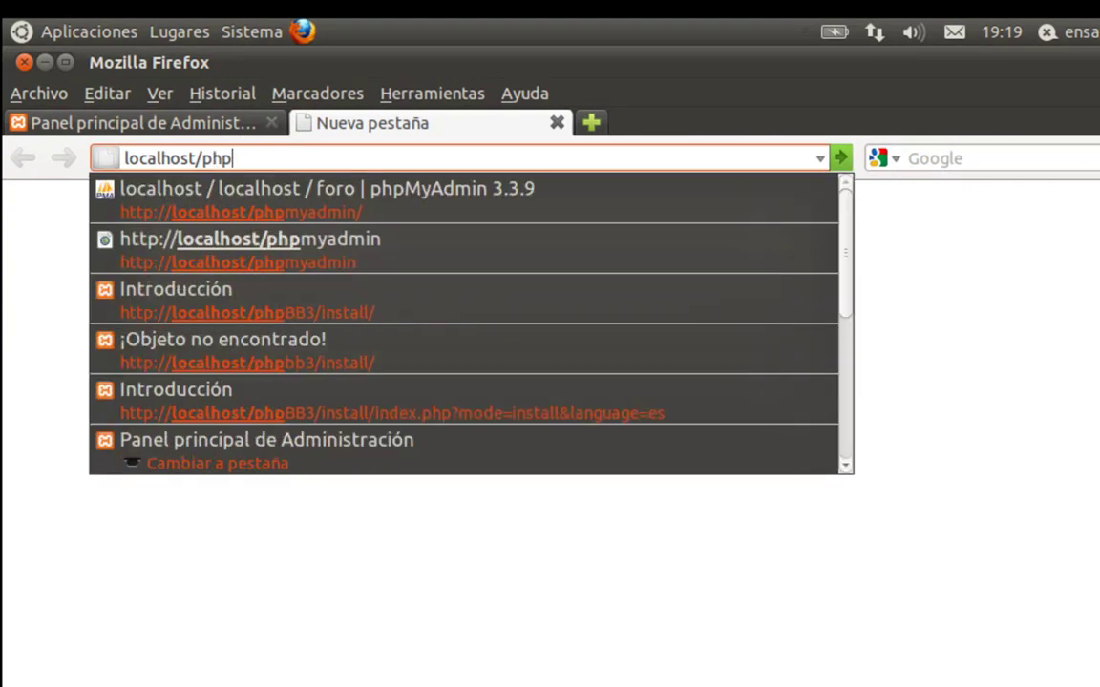
{"action": "type", "text": "BB3"}
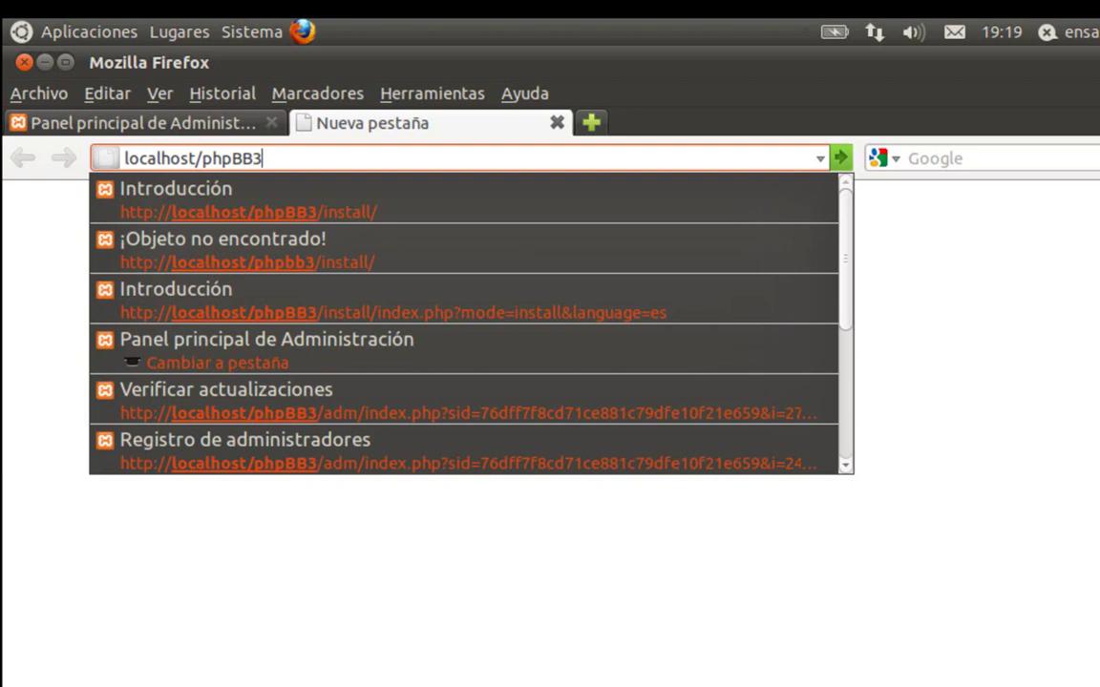